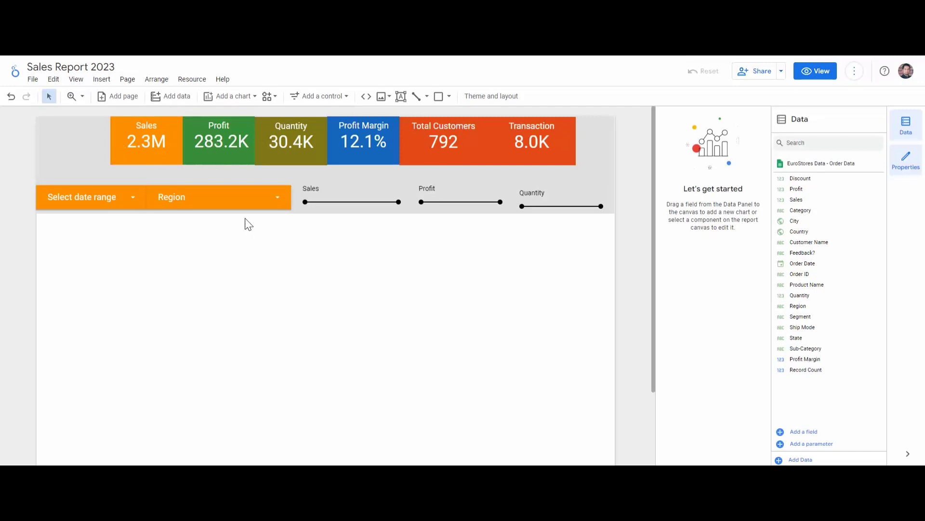
Step: Examine the available chart types and control types, along with the date range picker and the Region filter's options
left_click(256, 96)
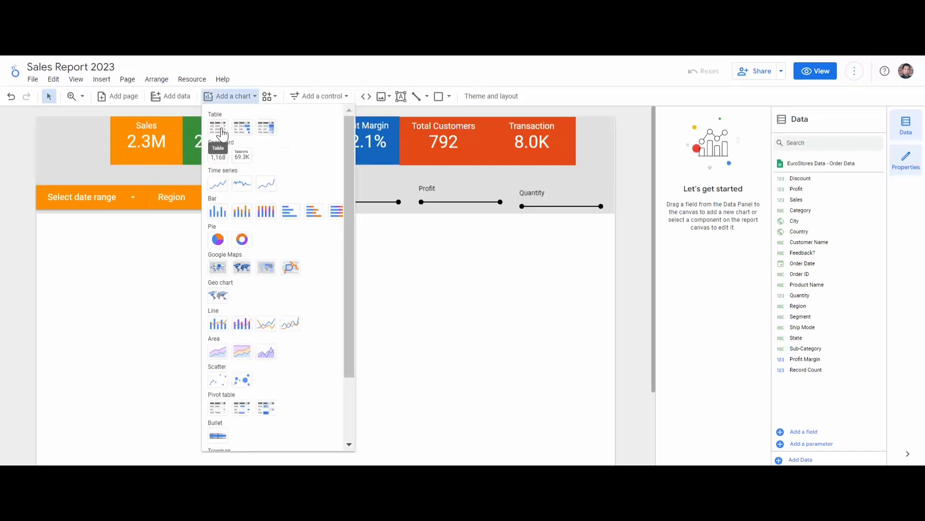
left_click(344, 96)
left_click(345, 95)
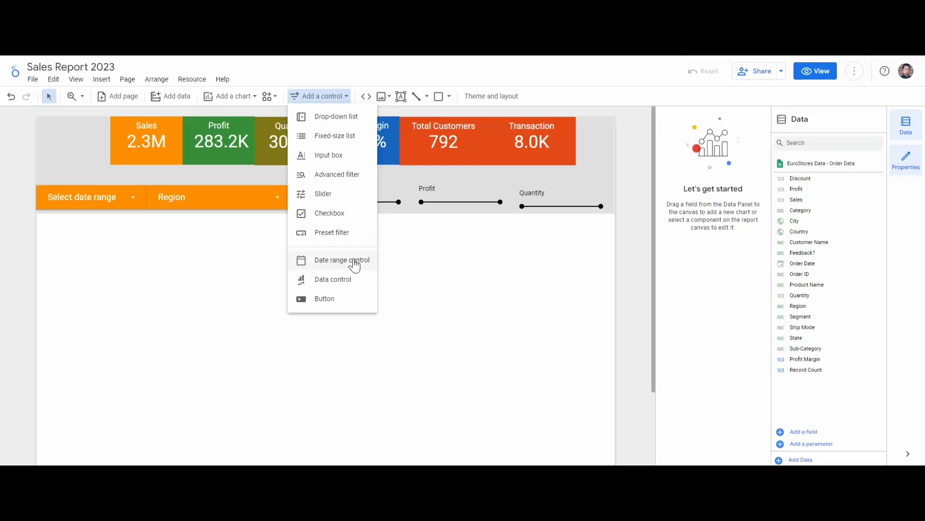
left_click(137, 199)
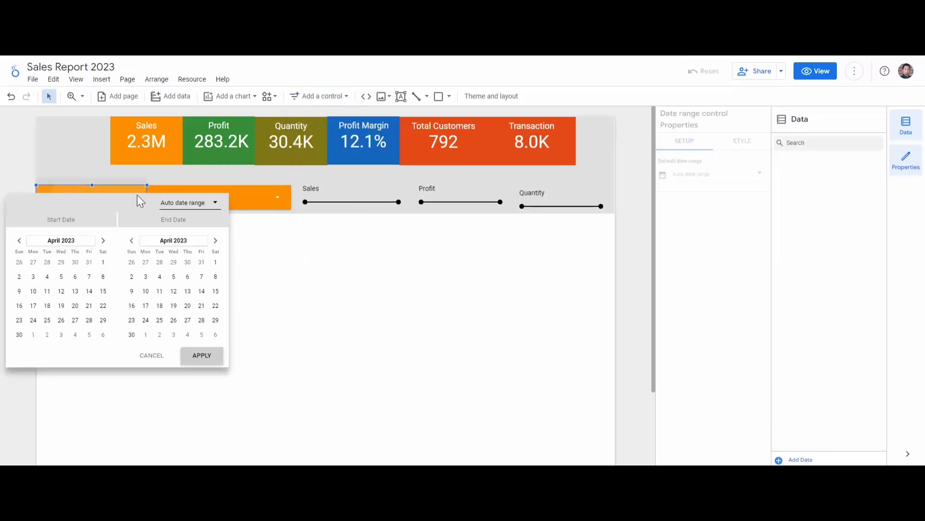
left_click(279, 199)
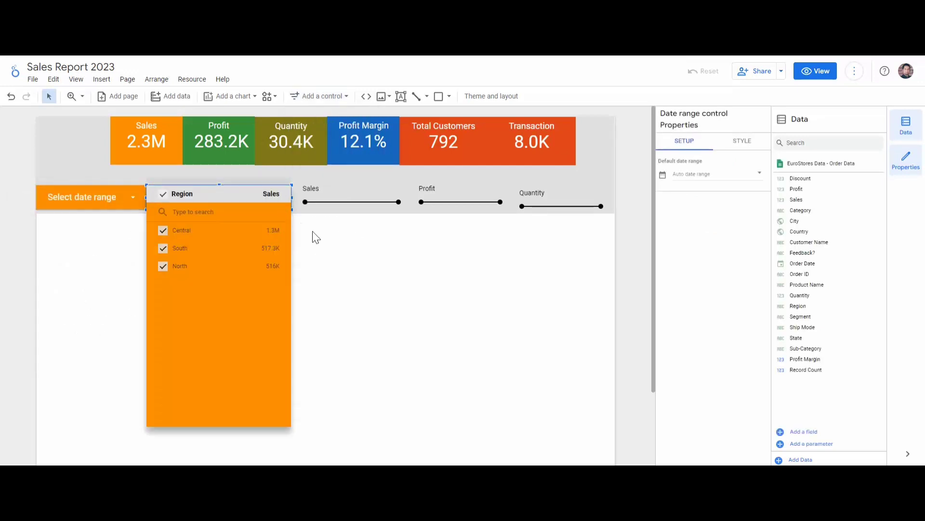
left_click(314, 232)
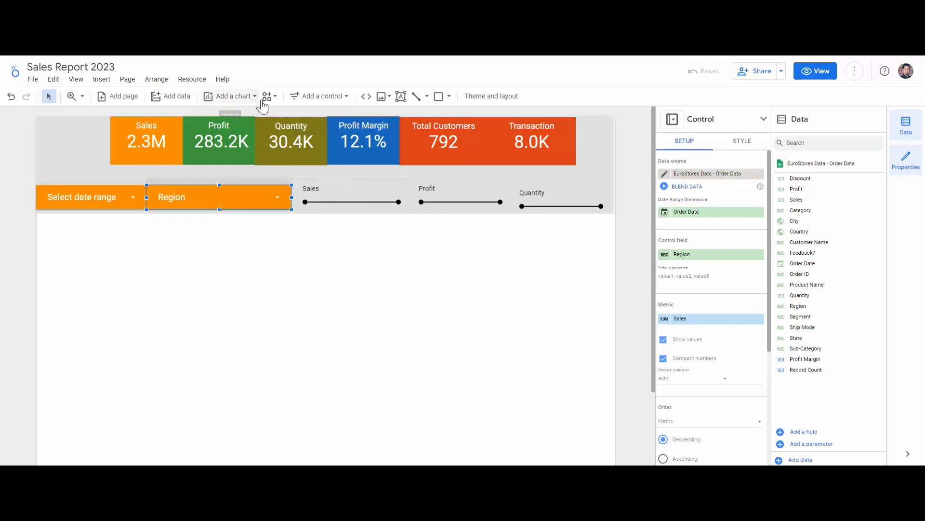
left_click(348, 98)
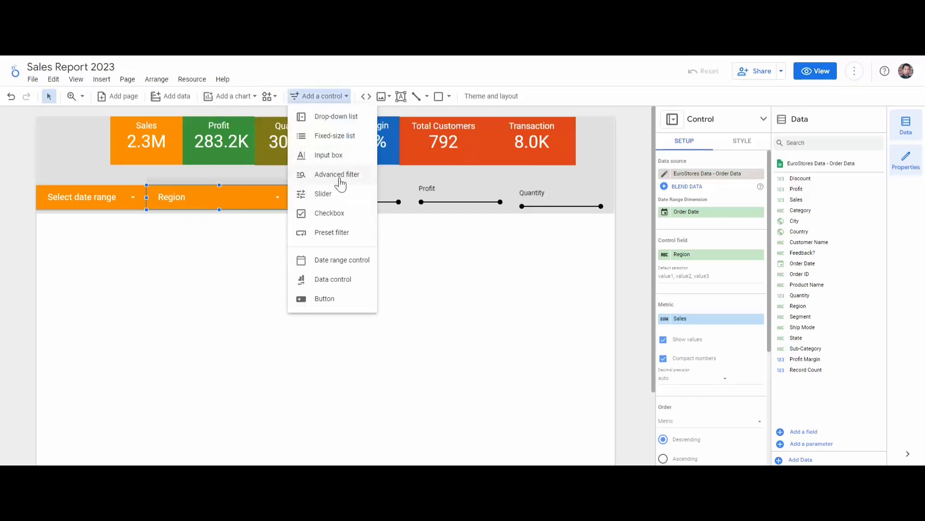
left_click(417, 235)
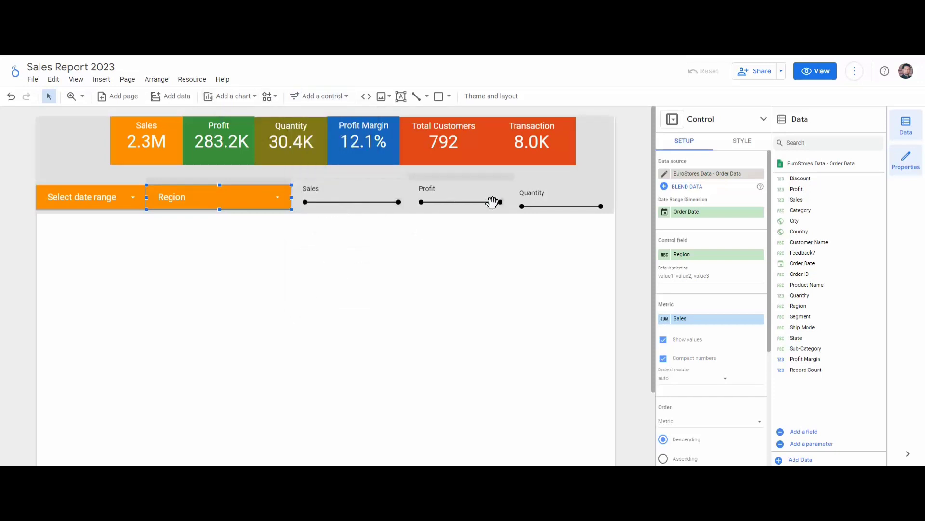
Step: Try lowering the Profit slider's upper limit to 1,200, and restore the slider to its full range
left_click_drag(500, 202, 484, 202)
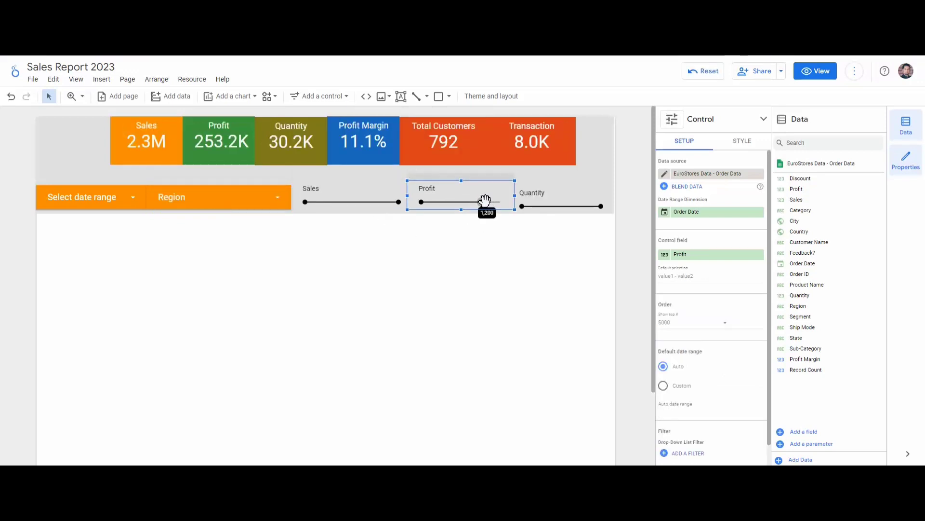
left_click_drag(485, 201, 501, 203)
left_click(351, 261)
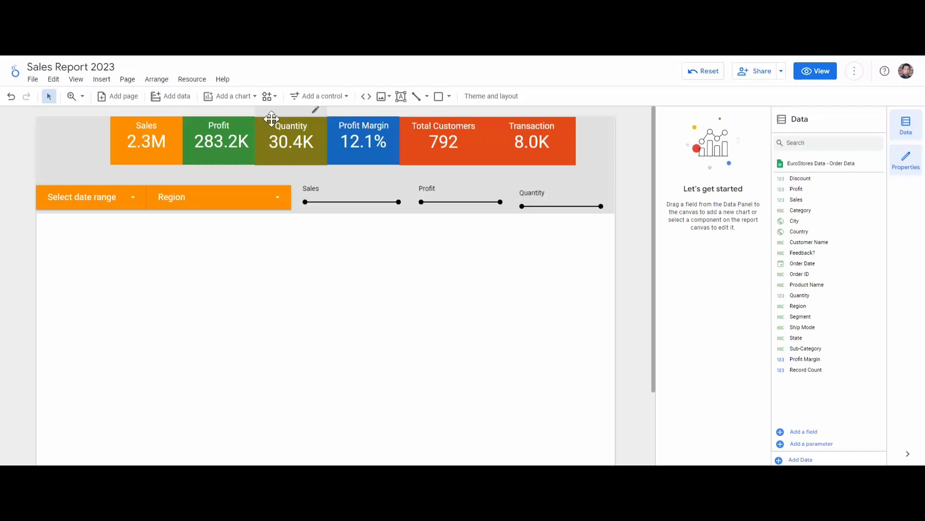
Step: Add a Google Maps bubble map to the empty report area directly beneath the date range filter
left_click(255, 100)
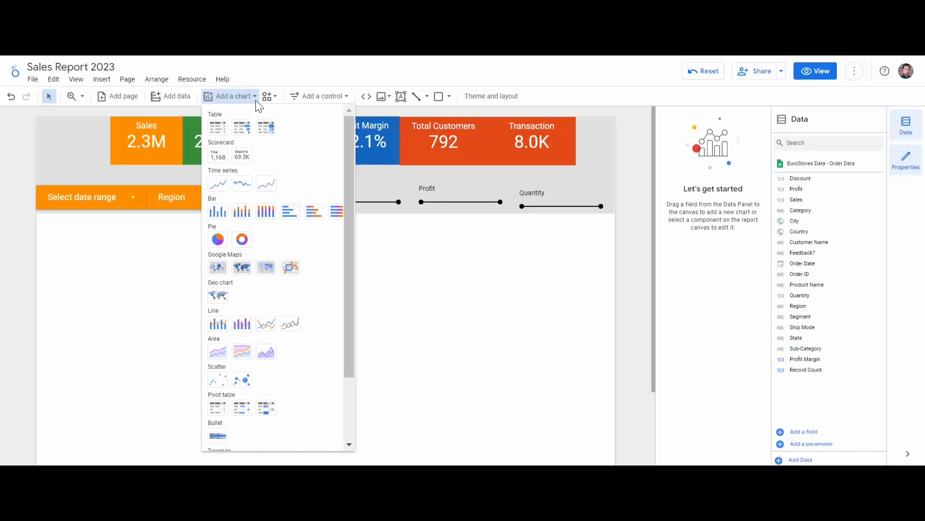
left_click(218, 268)
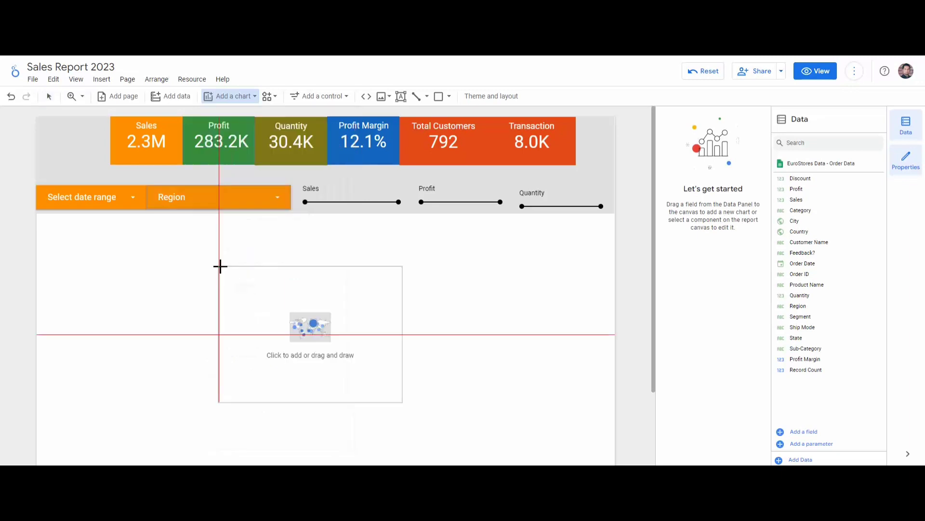
left_click(36, 214)
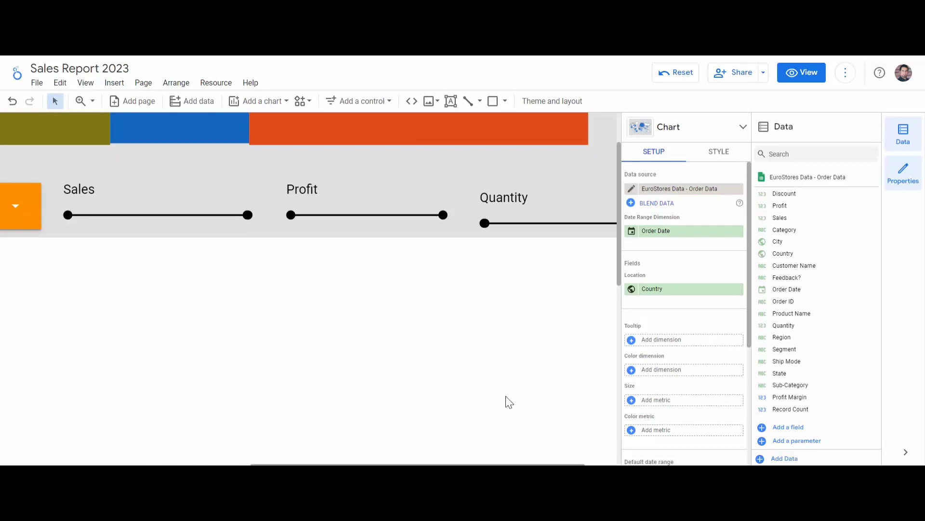
scroll(436, 362, "down", 3)
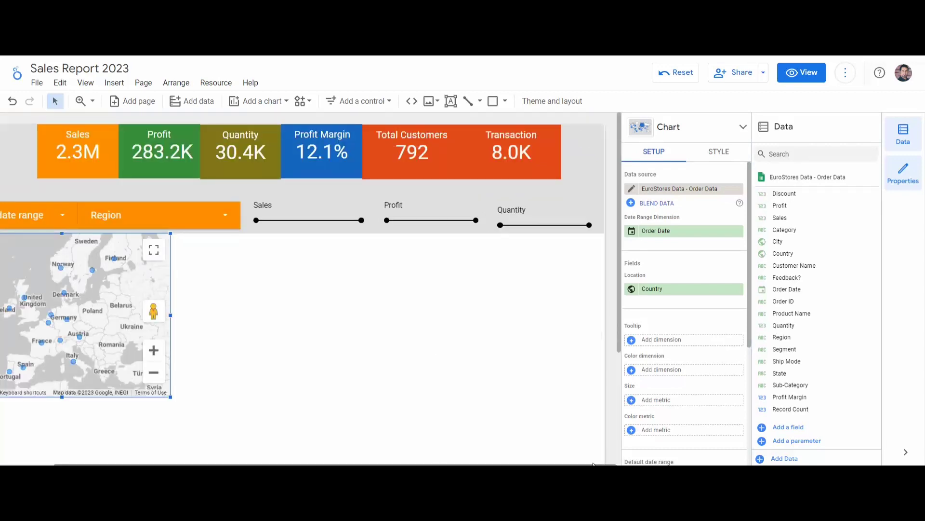
left_click_drag(593, 464, 535, 464)
left_click(338, 410)
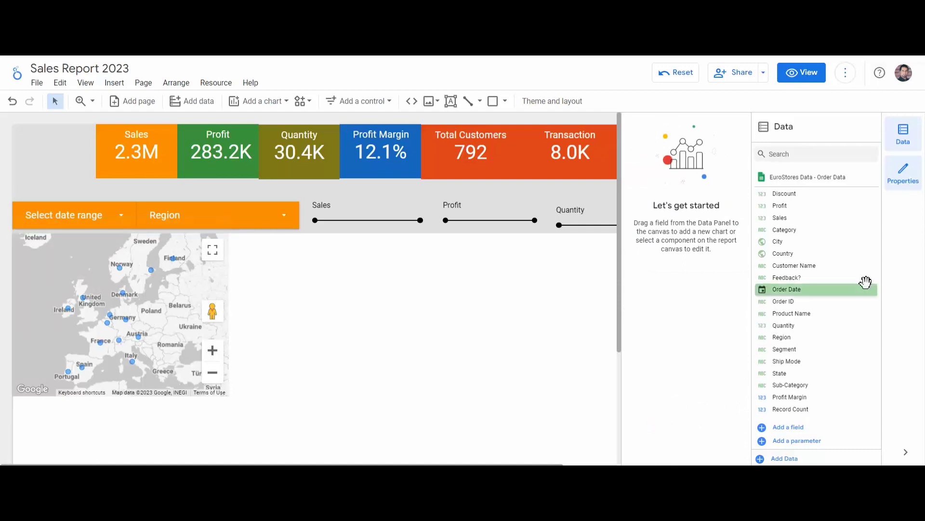
Step: Assign Sales as the map's size metric and Profit as its color metric
left_click(174, 321)
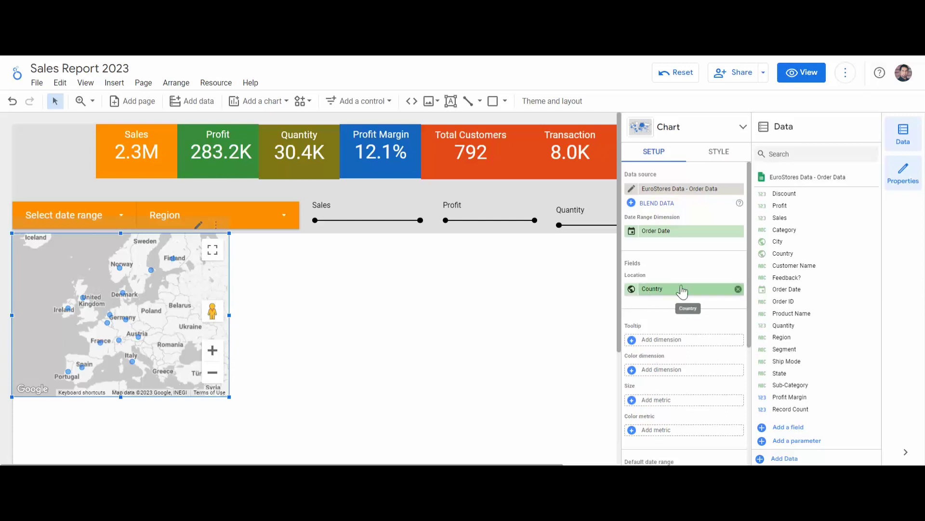
scroll(686, 328, "down", 1)
scroll(685, 333, "down", 1)
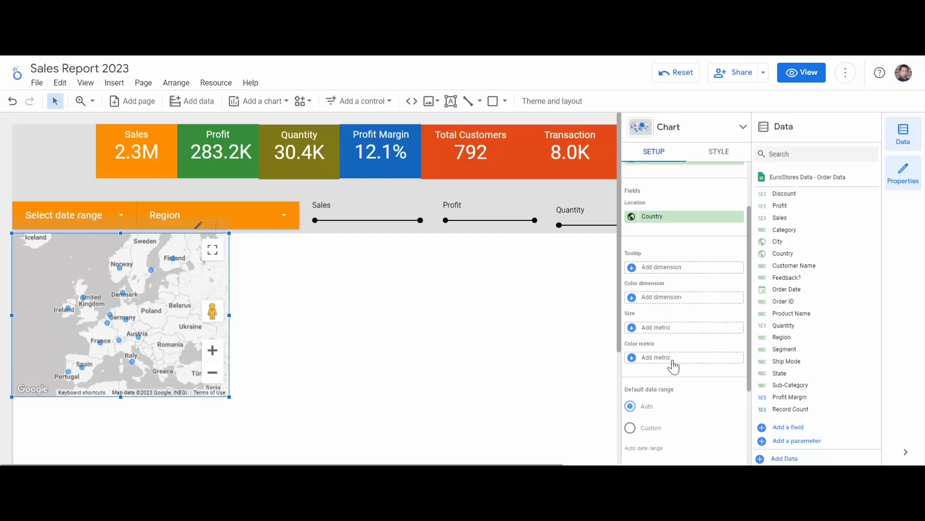
left_click(654, 327)
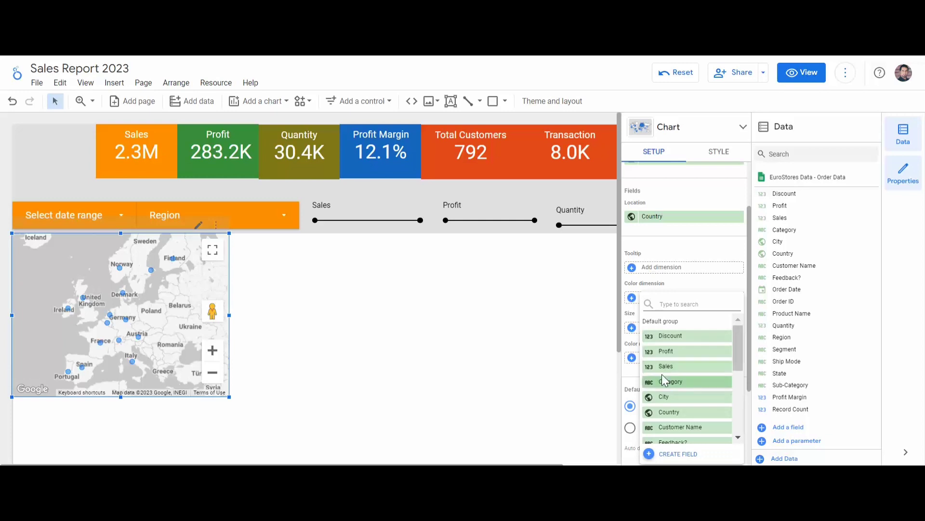
left_click(674, 369)
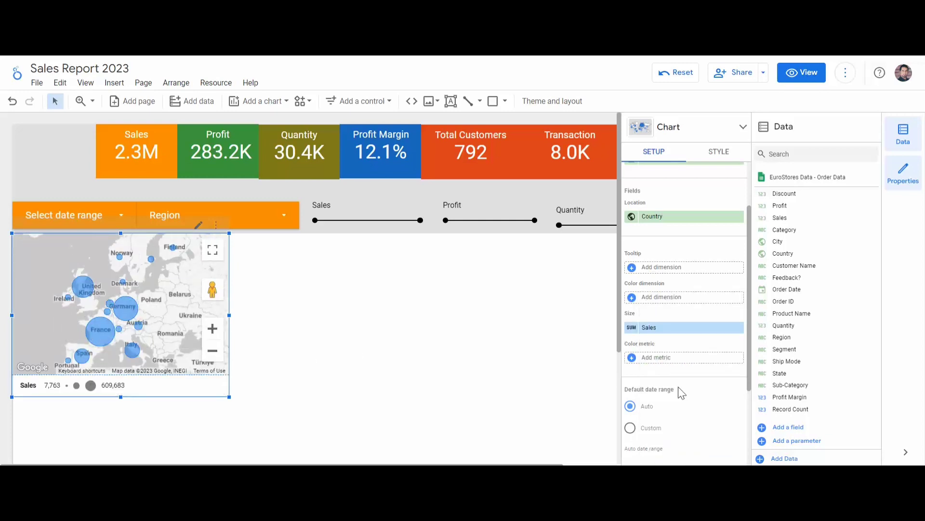
left_click(662, 359)
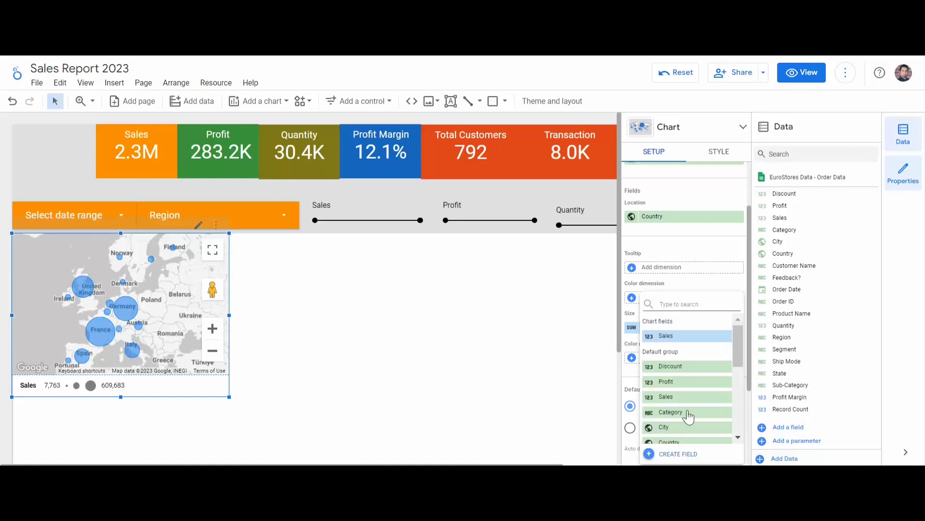
left_click(690, 386)
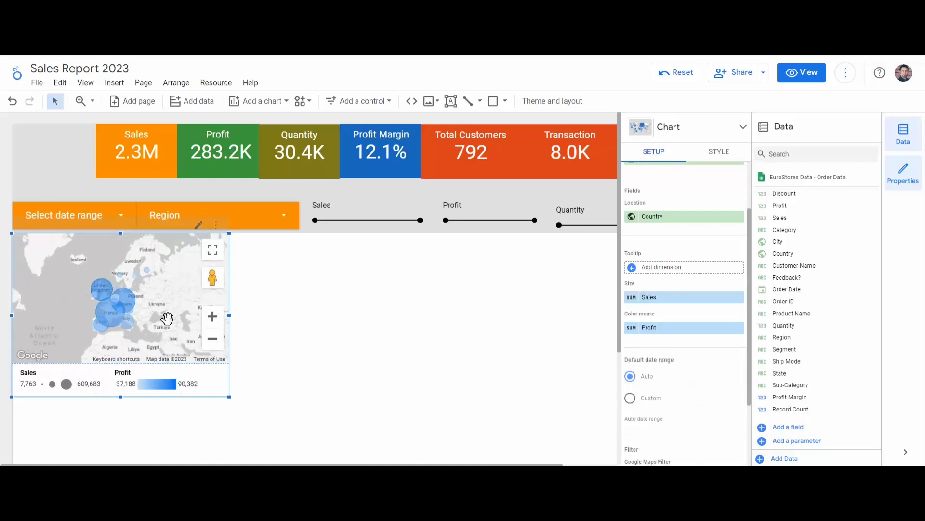
Step: Enlarge the map chart to slightly beyond the width of the date range and Region filters, and frame Europe inside it
left_click_drag(166, 317, 118, 314)
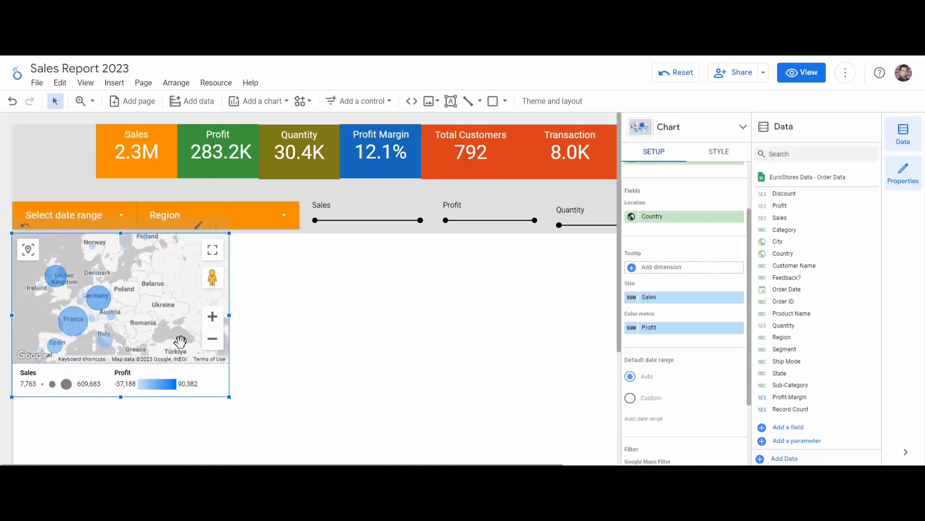
left_click_drag(226, 394, 309, 419)
scroll(173, 328, "up", 2)
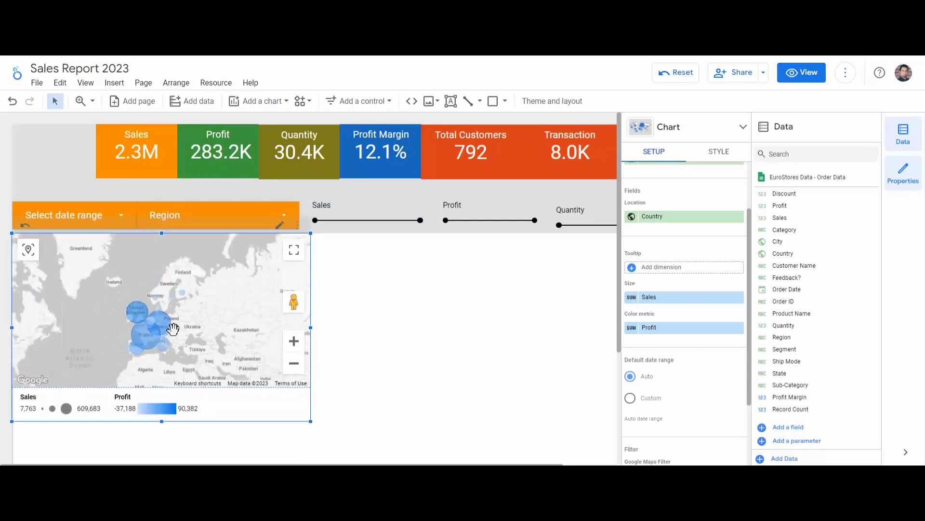
scroll(192, 325, "down", 2)
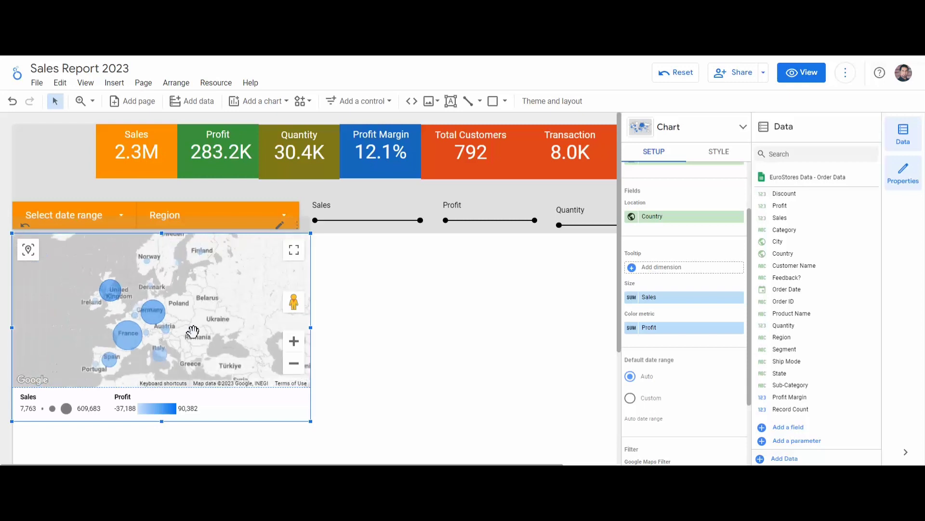
left_click_drag(192, 331, 193, 292)
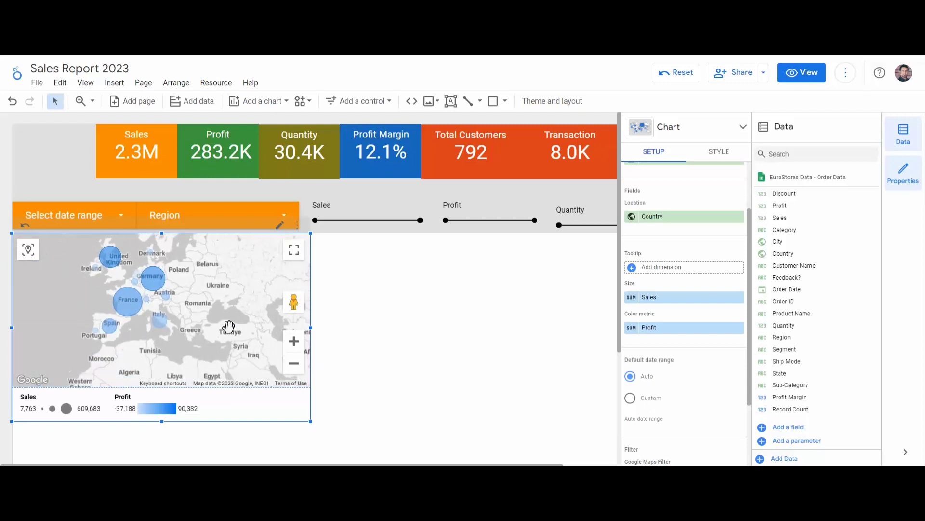
Step: Reduce the bubble size in the map's bubble layer style to roughly a third of its range
scroll(712, 383, "down", 3)
scroll(709, 342, "up", 6)
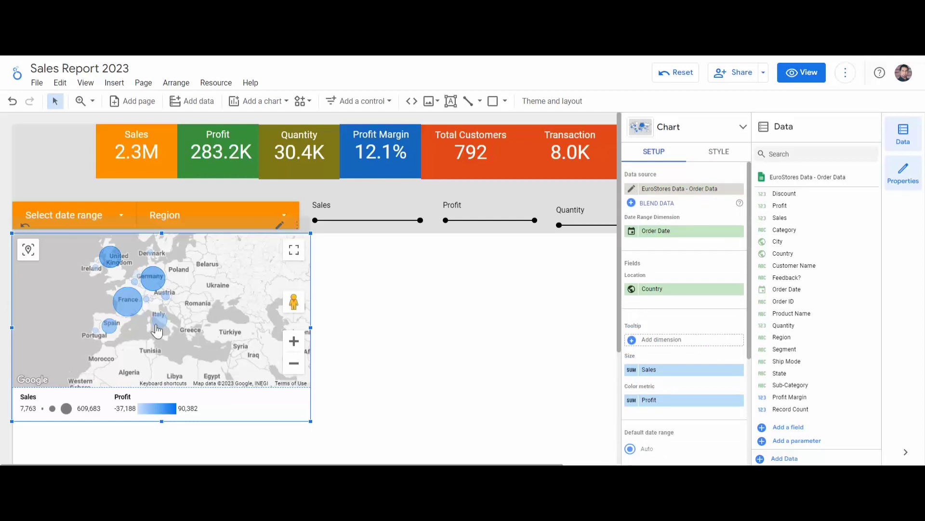
left_click(723, 153)
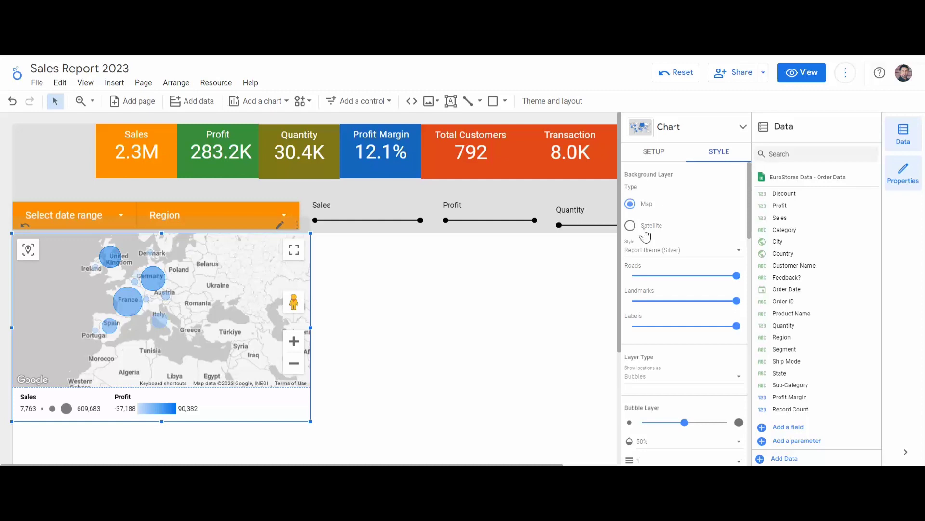
scroll(665, 248, "down", 3)
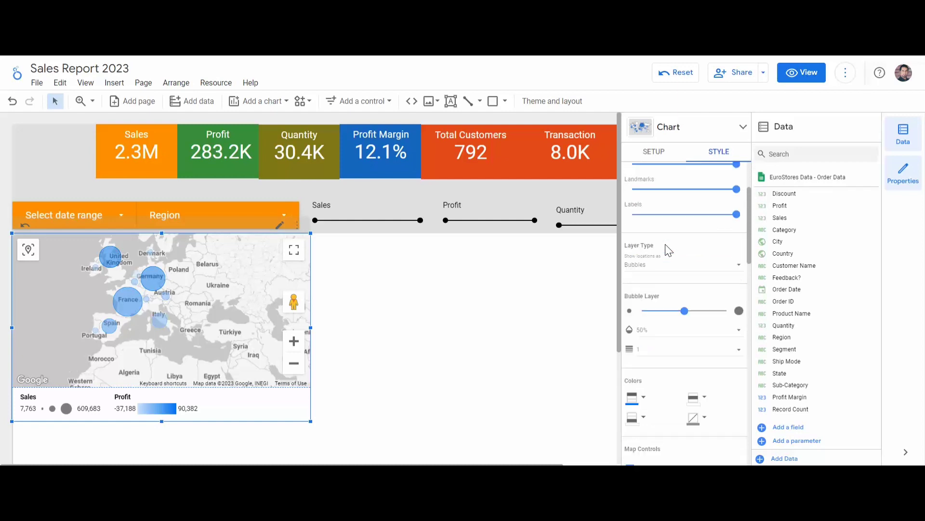
scroll(669, 250, "down", 1)
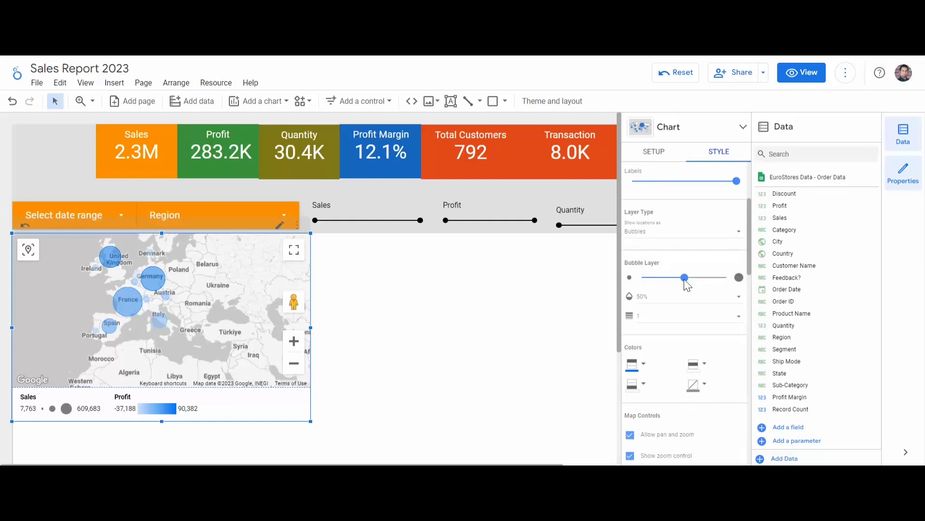
left_click_drag(685, 280, 668, 280)
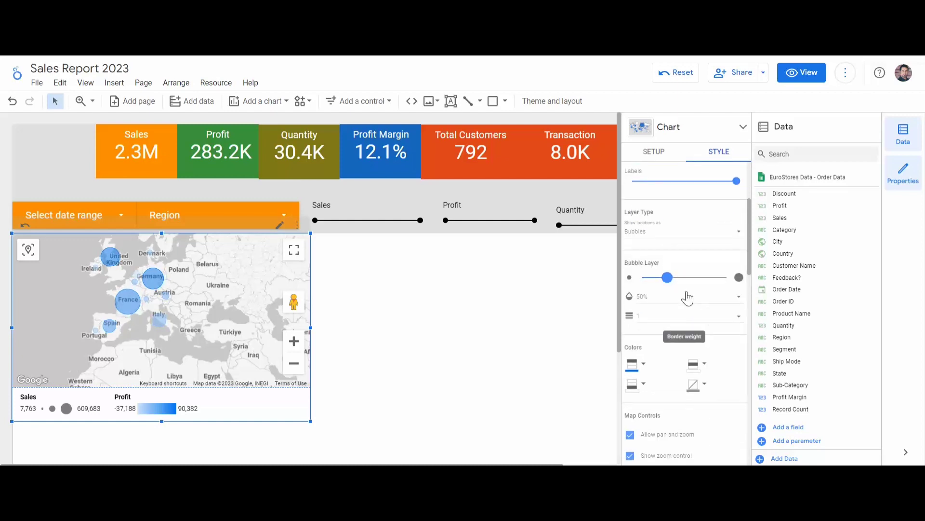
Step: Set the map's middle color value to orange and its minimum color value to dark orange-red
scroll(692, 269, "down", 2)
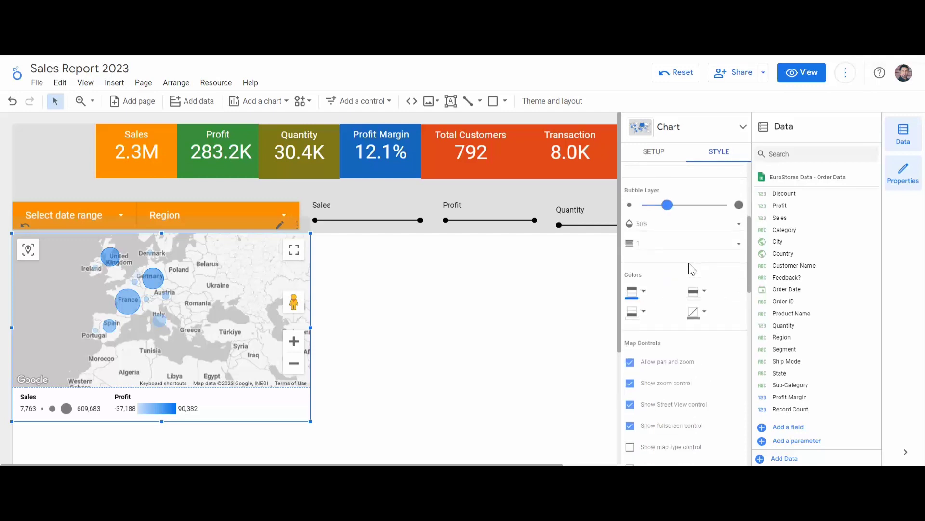
scroll(691, 269, "down", 2)
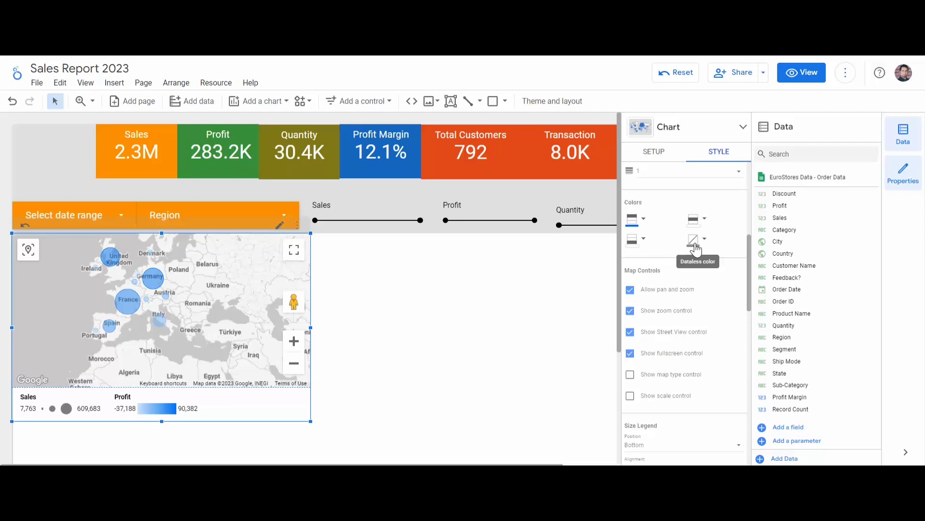
left_click(703, 220)
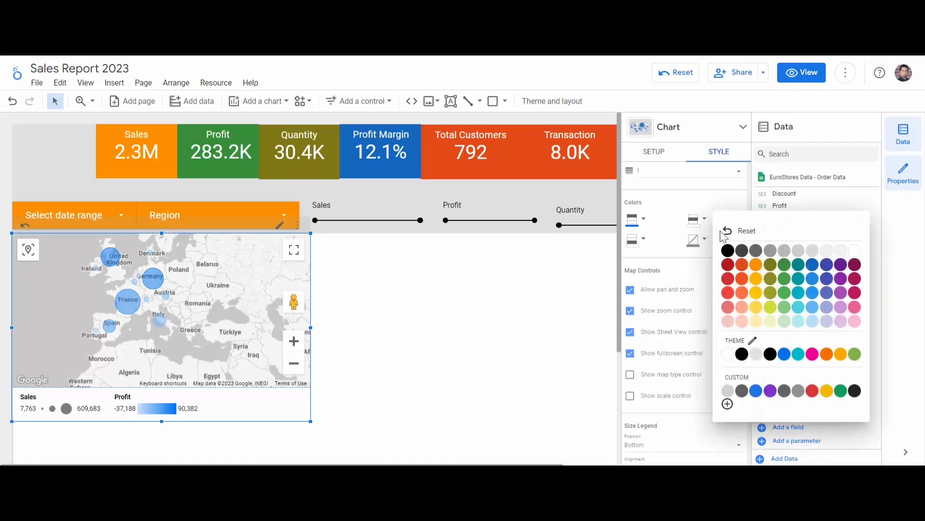
left_click(756, 265)
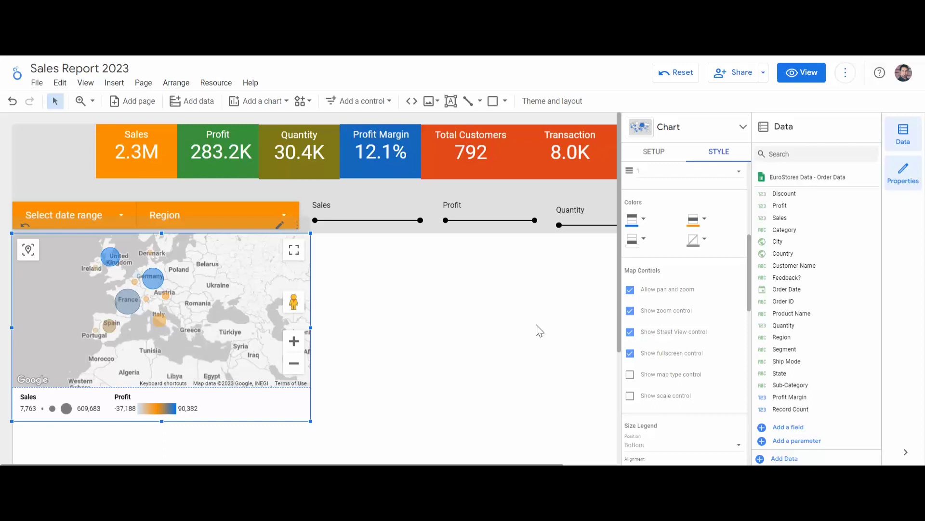
left_click(640, 241)
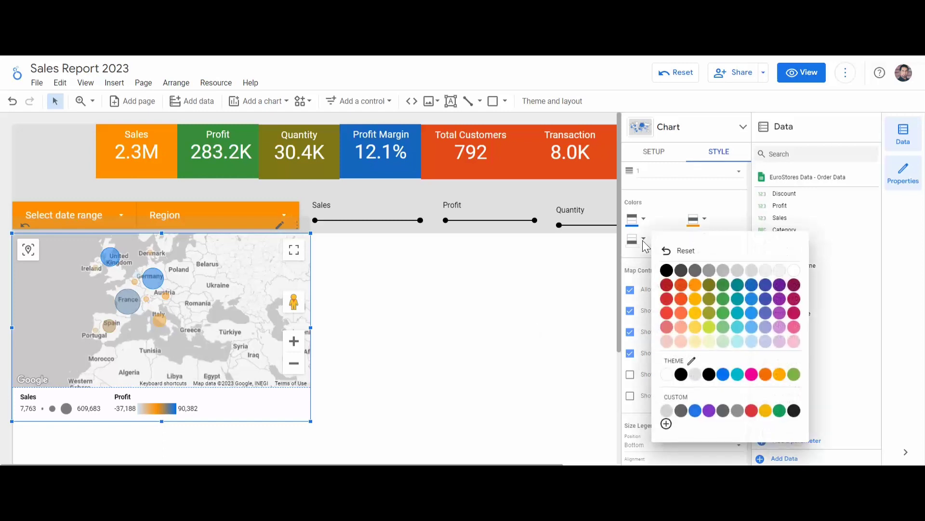
left_click(681, 285)
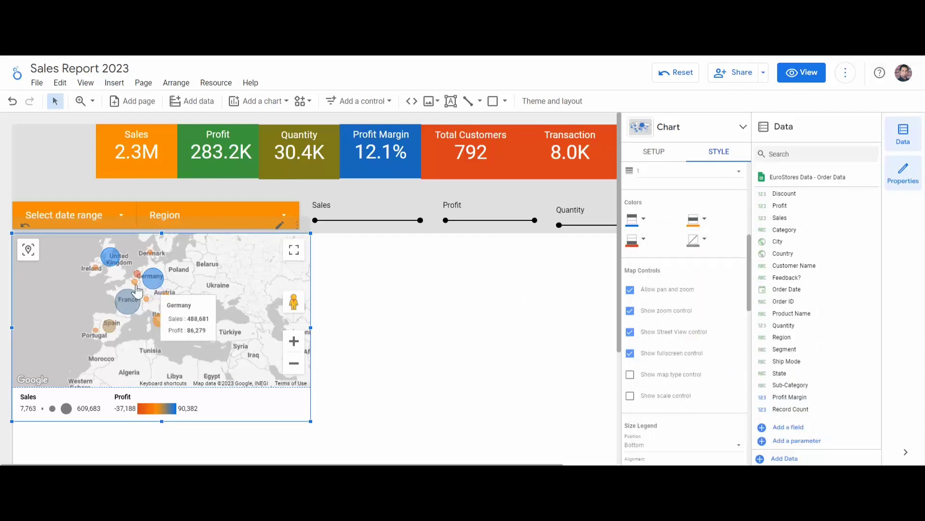
scroll(78, 277, "up", 1)
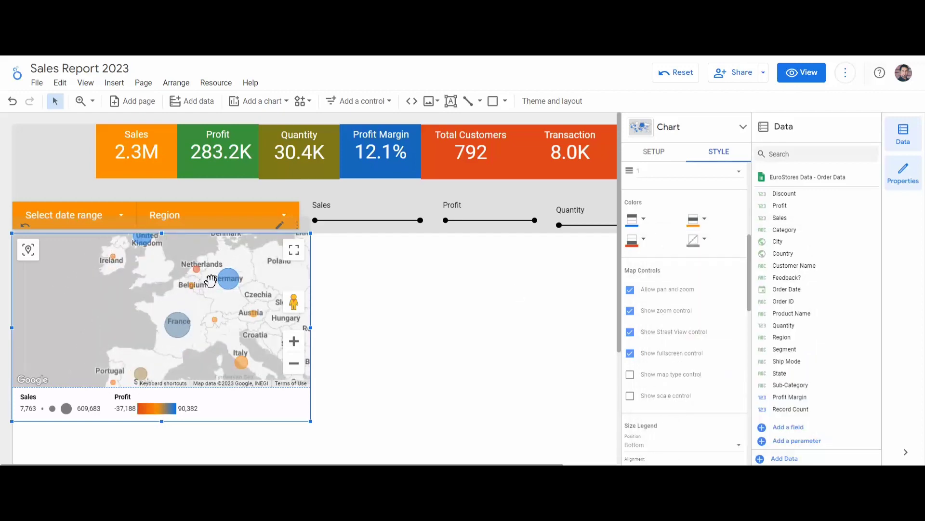
scroll(174, 275, "down", 1)
left_click_drag(203, 305, 180, 298)
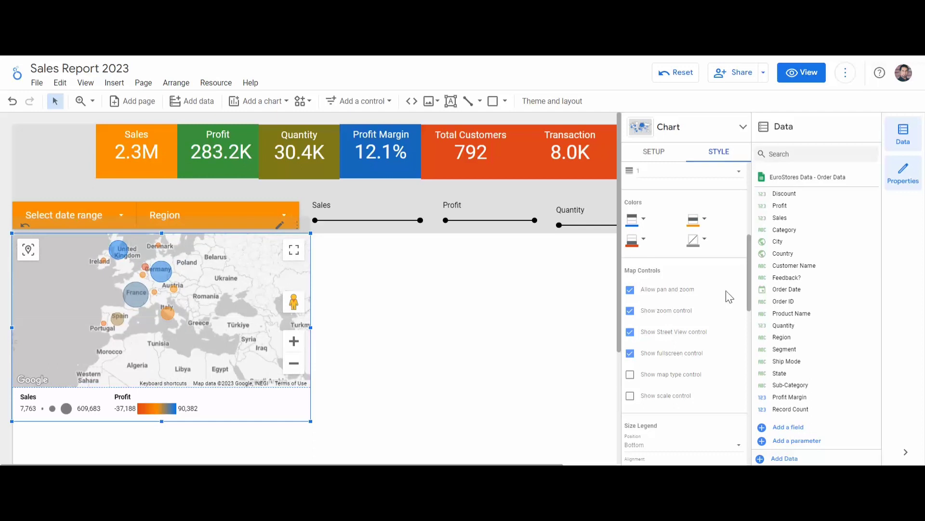
left_click(706, 242)
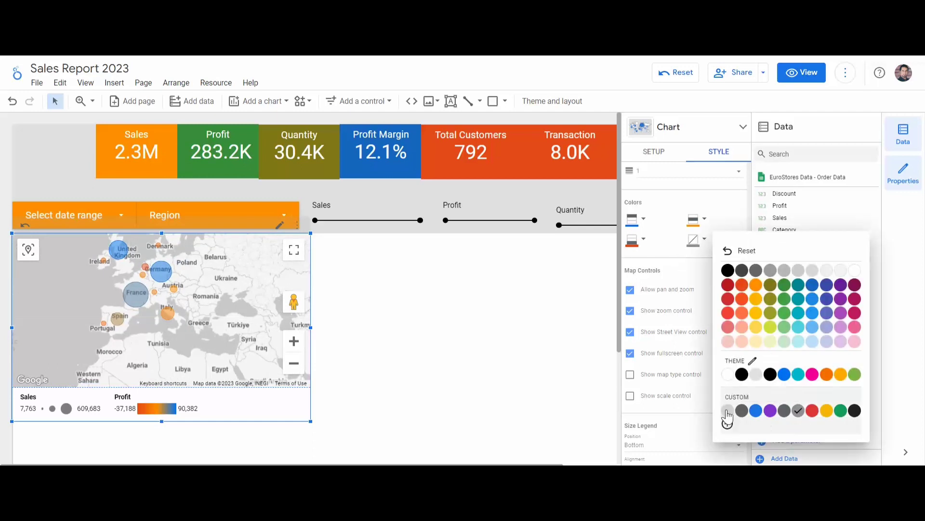
left_click(509, 329)
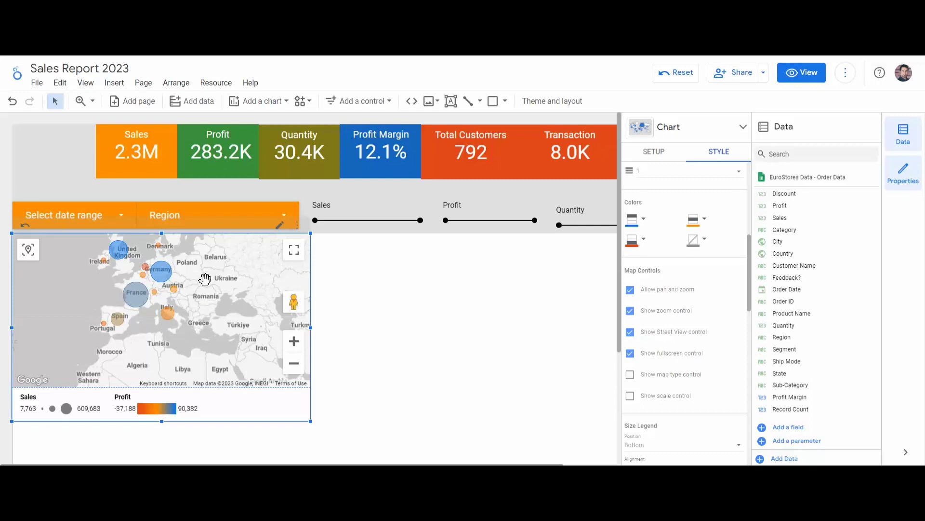
left_click_drag(204, 280, 199, 287)
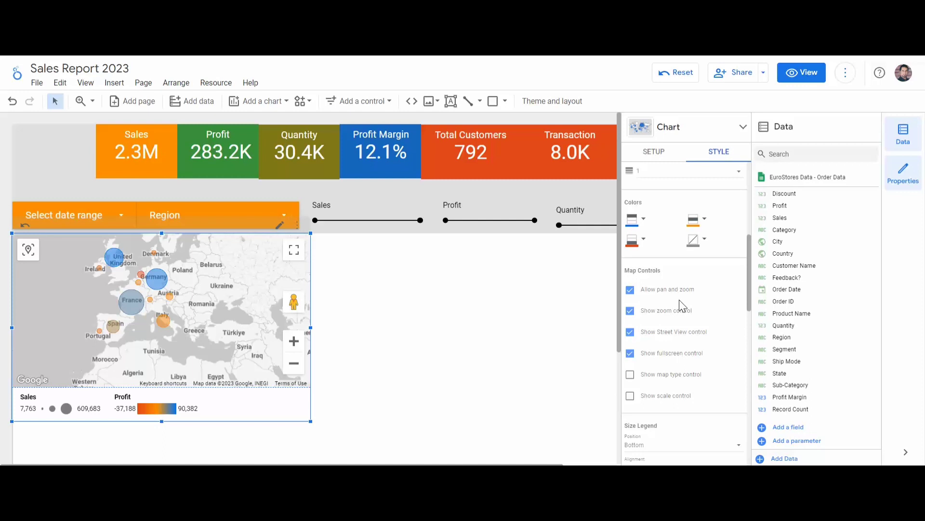
Step: Try turning off the map's pan-and-zoom option and its zoom control
scroll(667, 296, "down", 2)
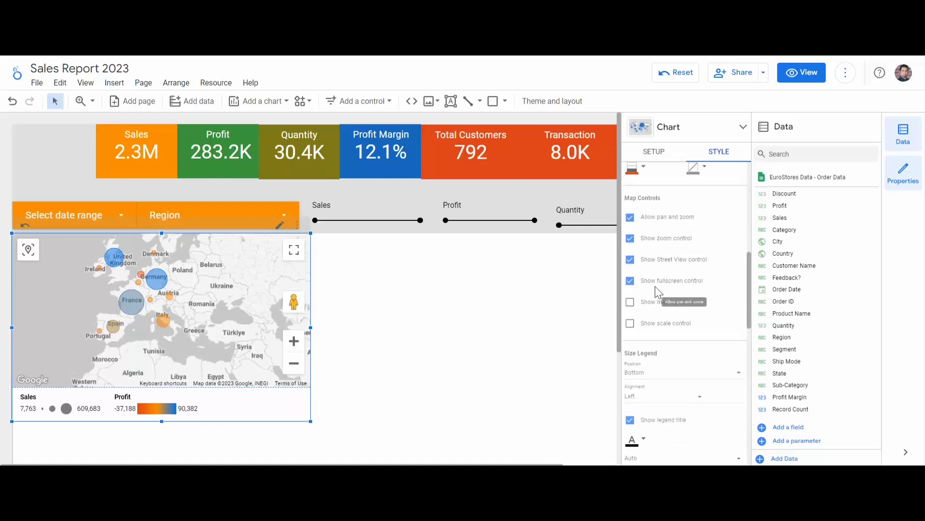
left_click(632, 221)
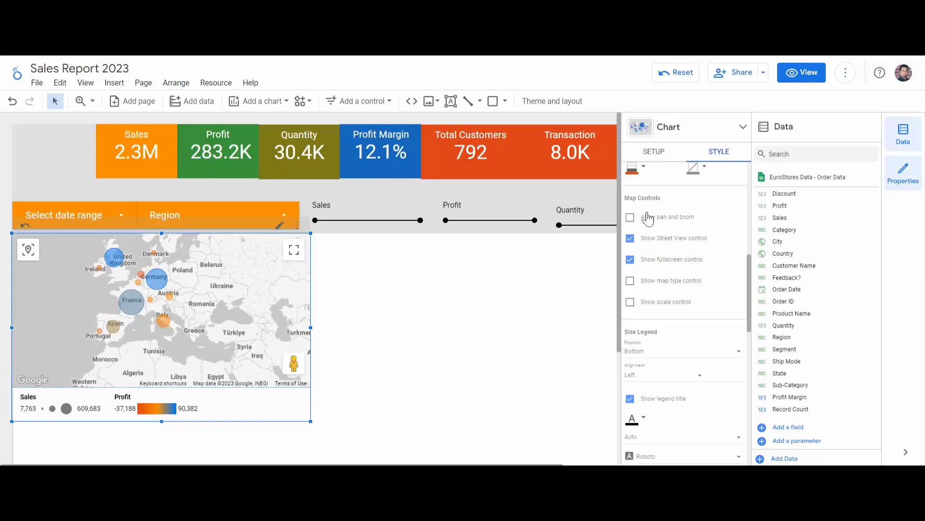
left_click(634, 218)
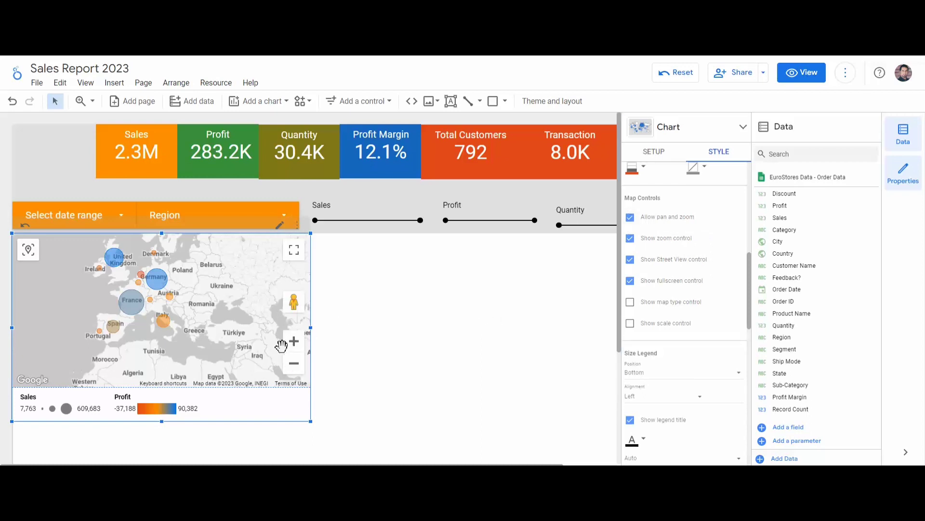
left_click(293, 348)
left_click(294, 365)
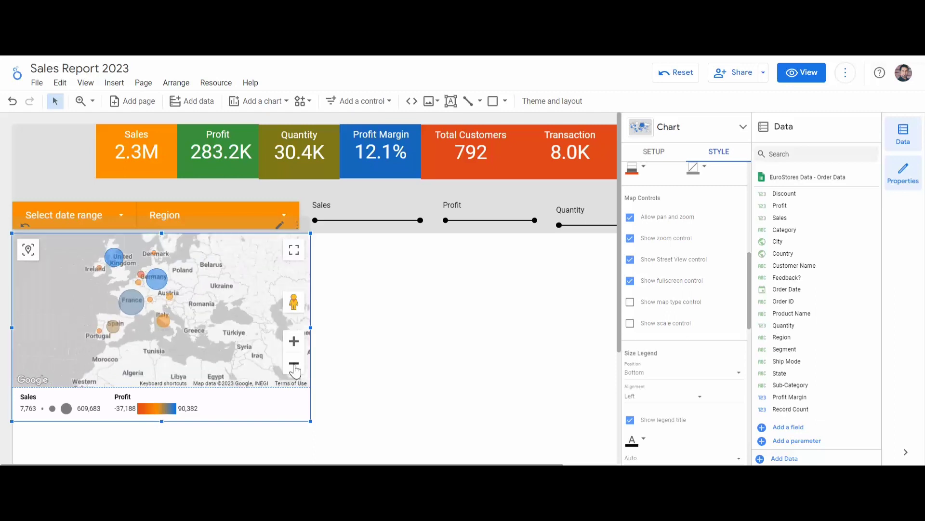
left_click(630, 238)
left_click(630, 239)
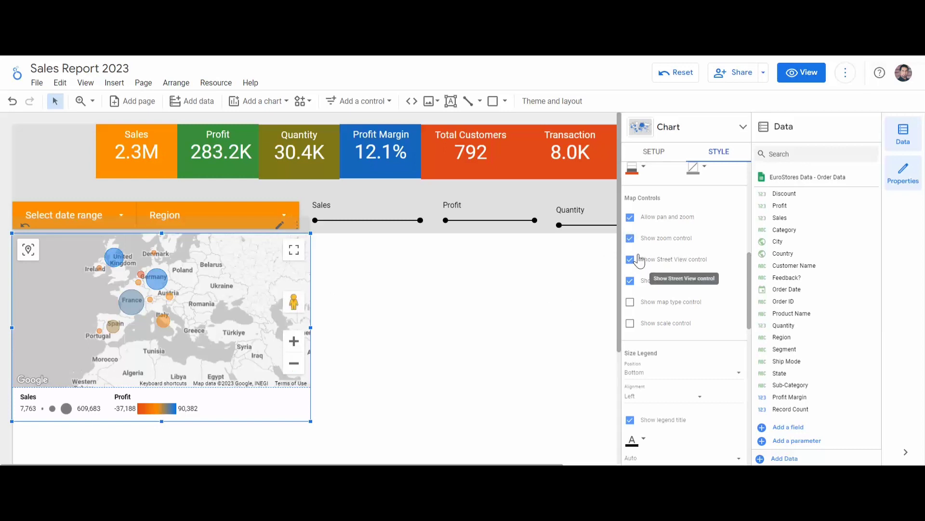
Step: Hide the Street View control and the fullscreen control on the bubble map
left_click(636, 266)
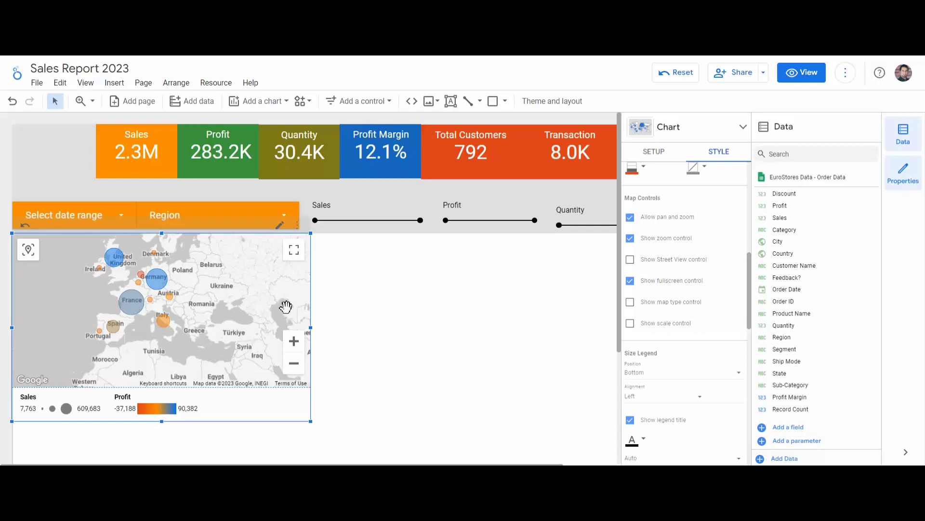
left_click(629, 281)
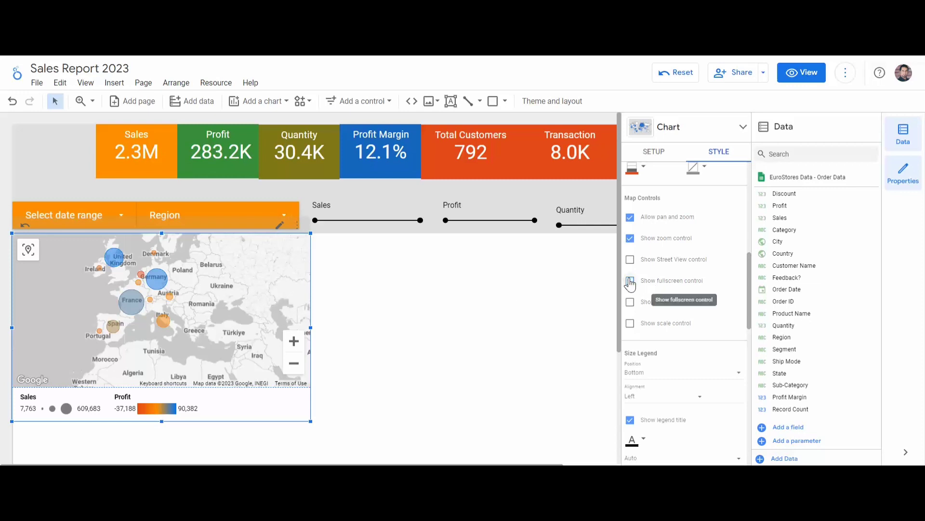
left_click(629, 281)
left_click(630, 259)
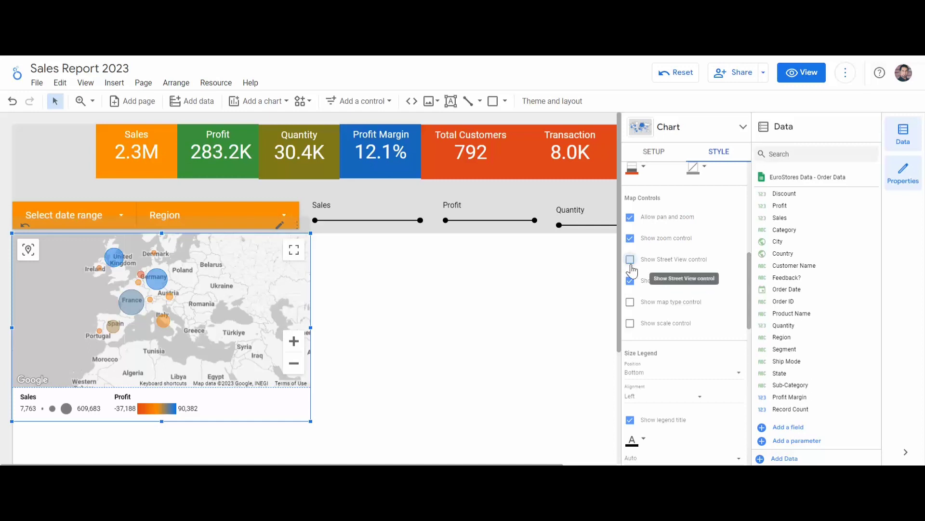
left_click(630, 260)
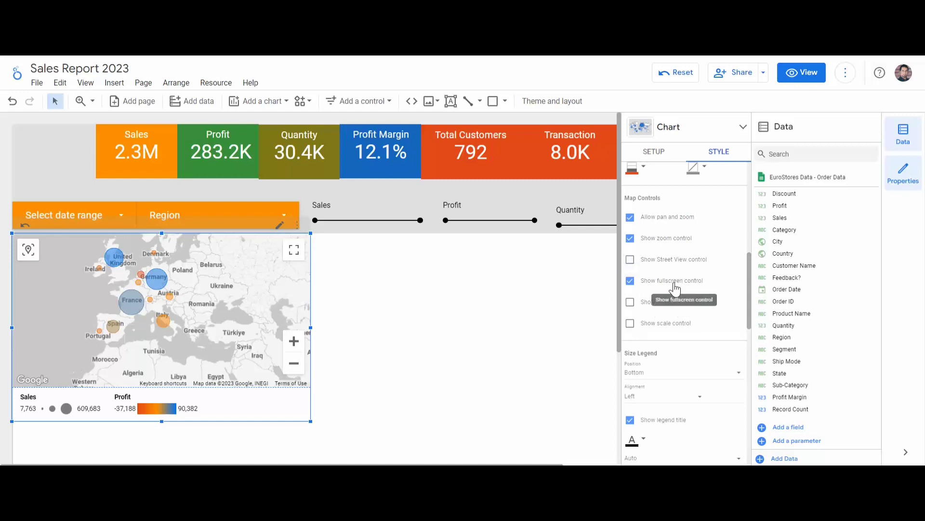
left_click(630, 281)
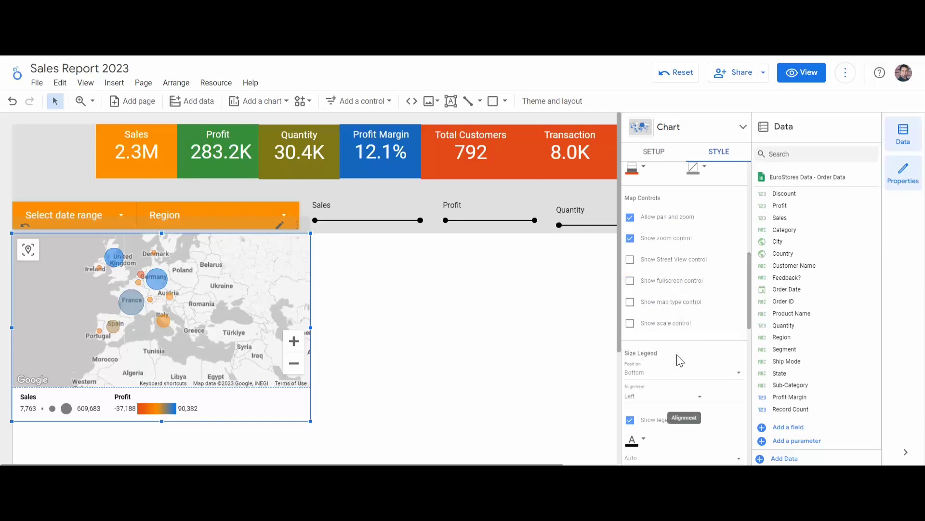
Step: Set the position of the map's size legend and color legend to None
scroll(677, 333, "down", 2)
scroll(679, 303, "down", 2)
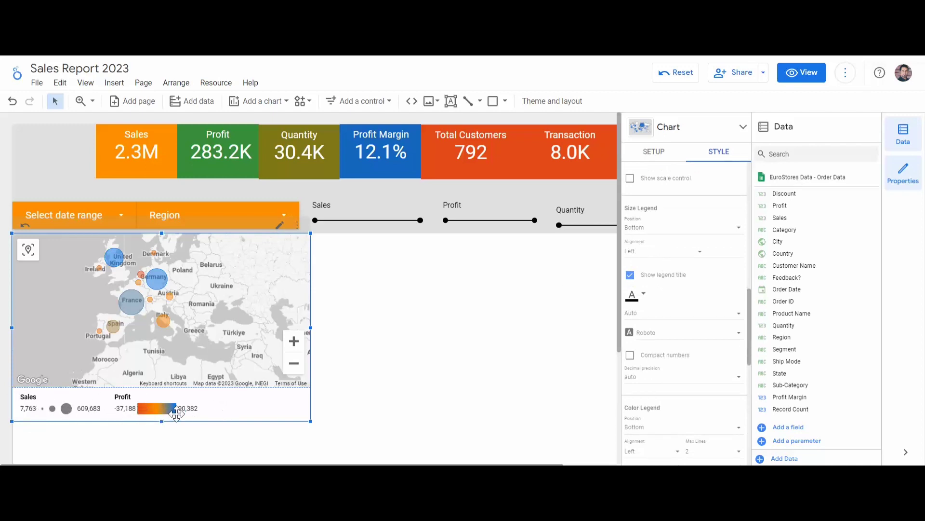
left_click(643, 232)
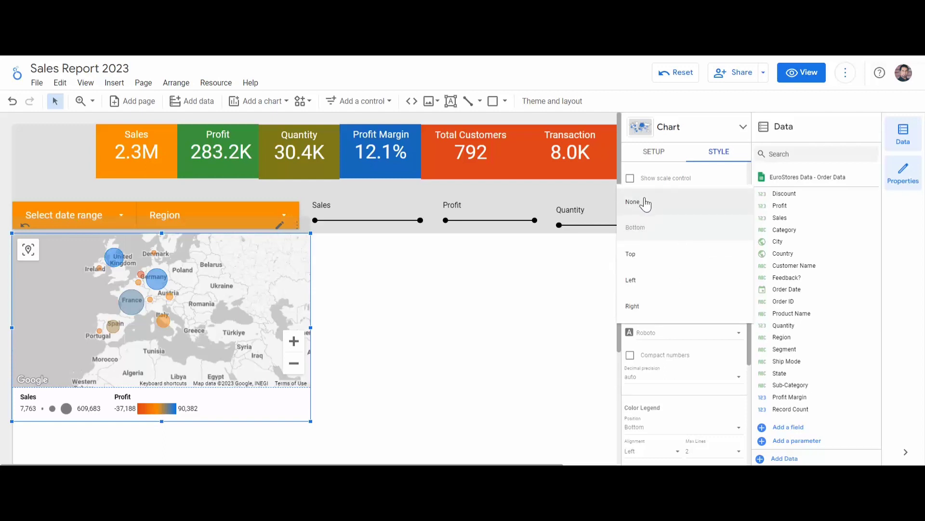
left_click(646, 205)
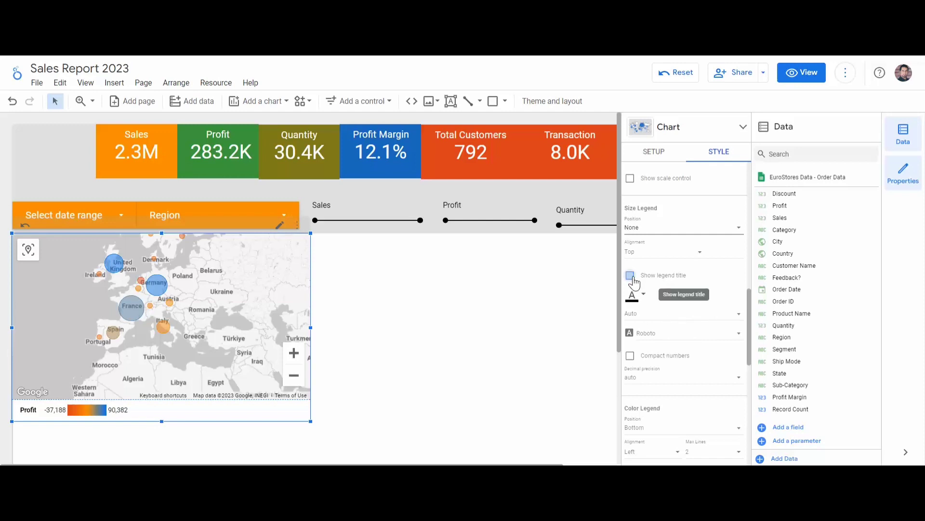
scroll(684, 348, "down", 2)
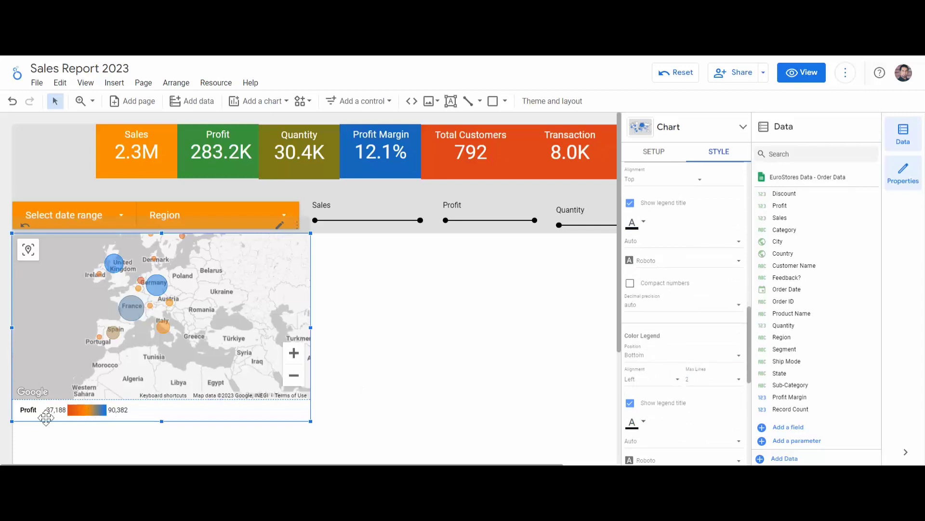
left_click(654, 358)
left_click(653, 327)
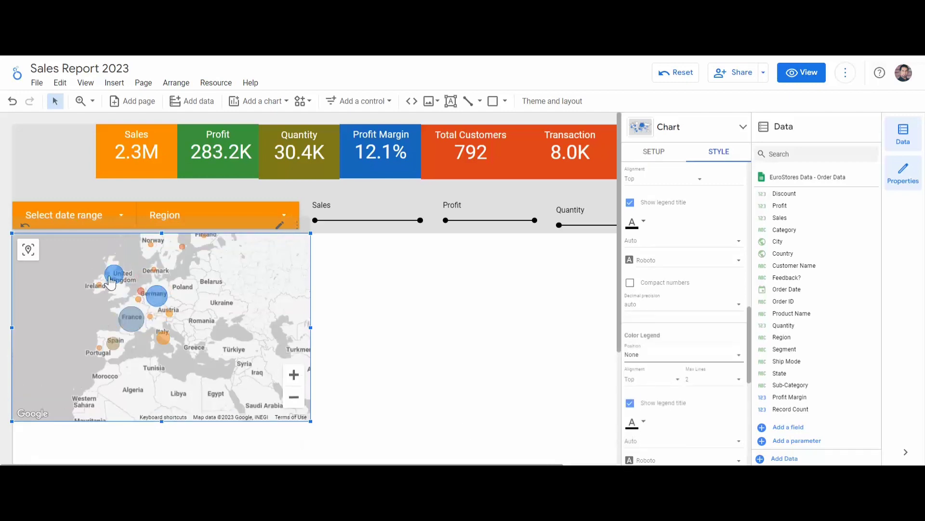
Step: Reframe the map to show Europe from Norway and Finland down to Spain and Italy, and deselect it
scroll(186, 289, "up", 1)
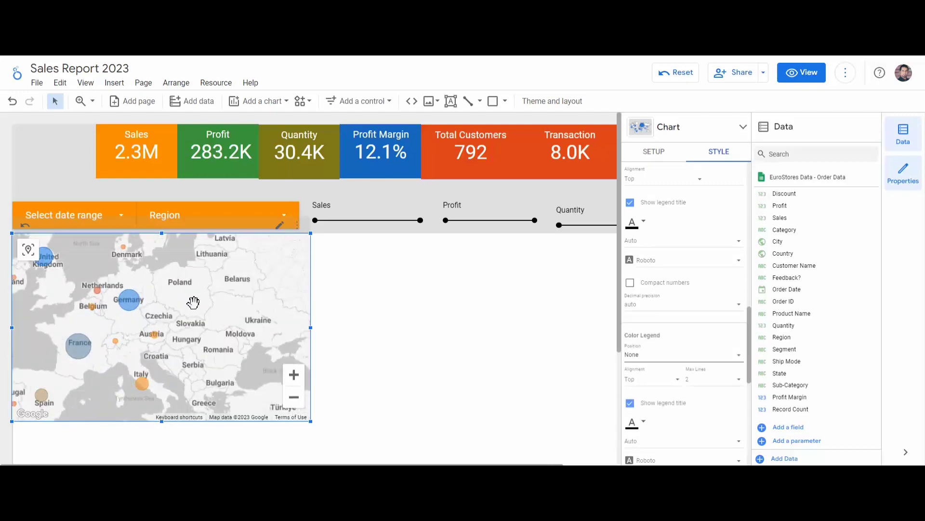
left_click(291, 397)
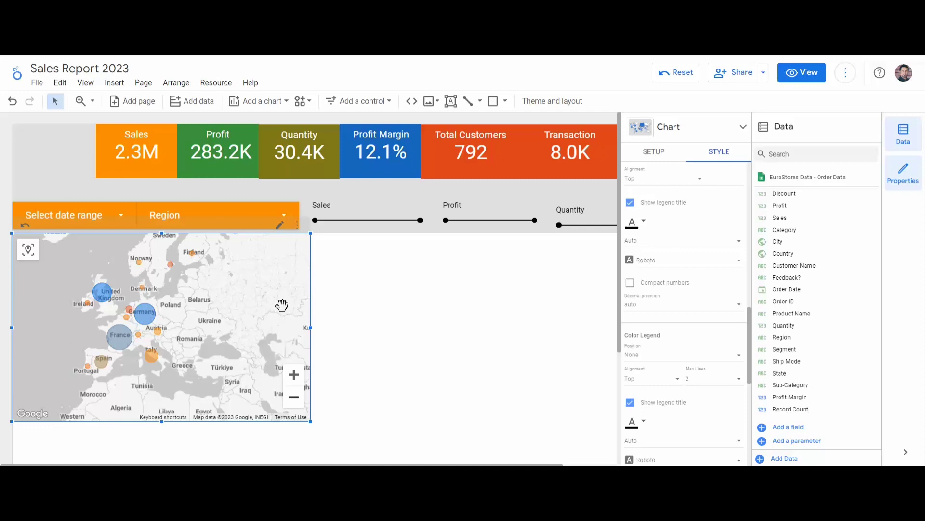
left_click(432, 321)
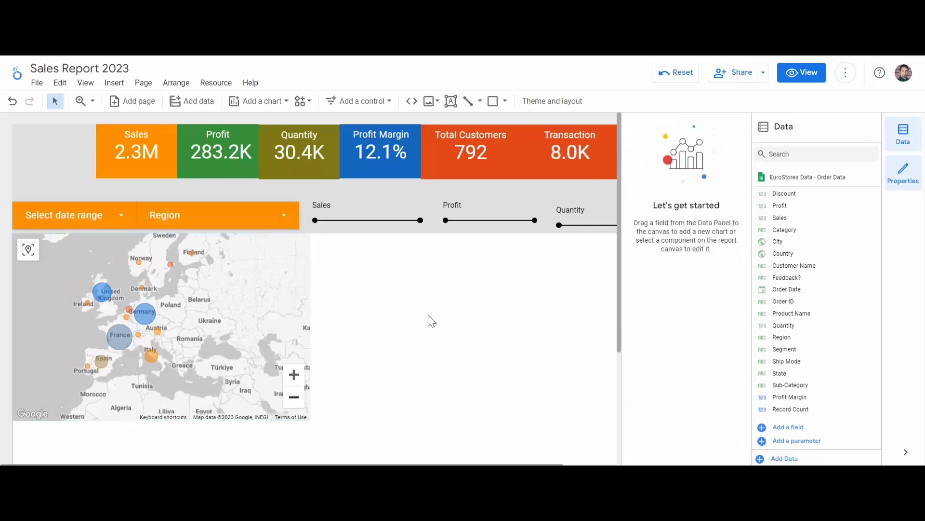
Step: Add a combo chart beside the map, below the Sales and Profit sliders, and set its dimension to Order Date
left_click(280, 101)
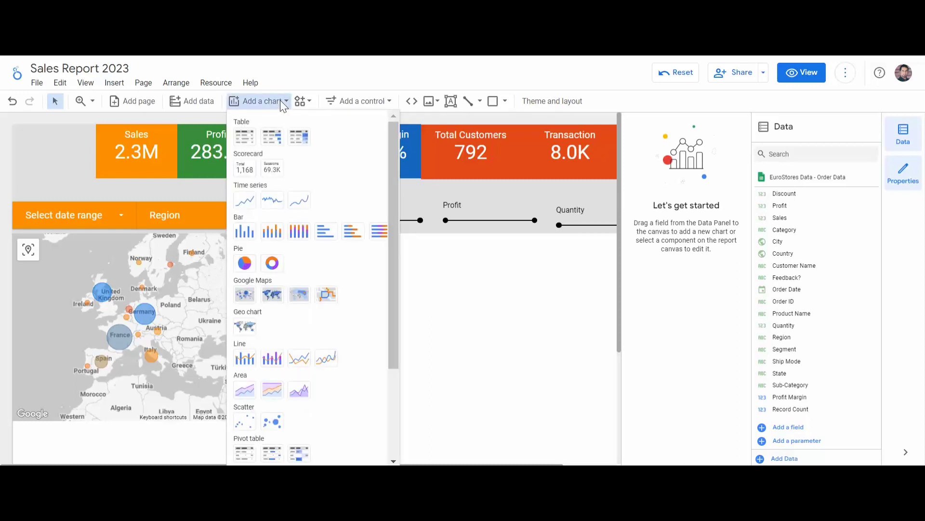
left_click(241, 363)
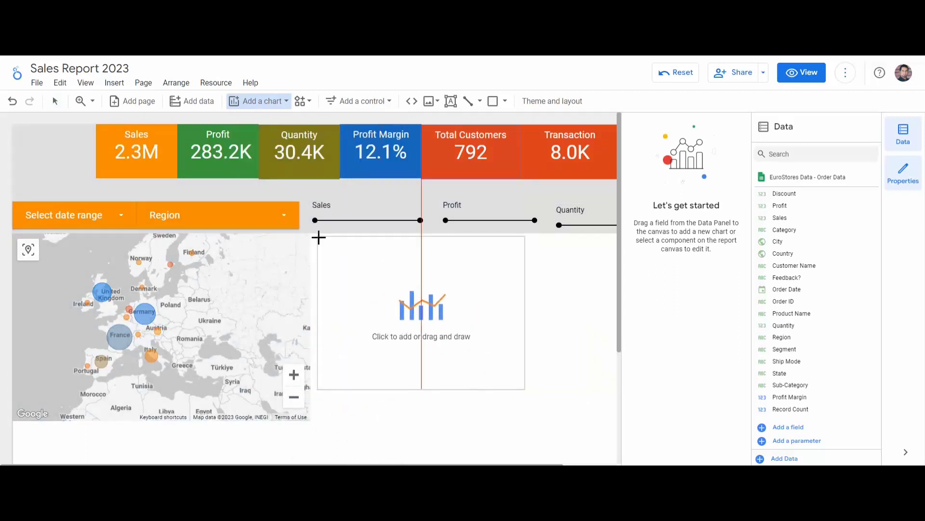
left_click(313, 236)
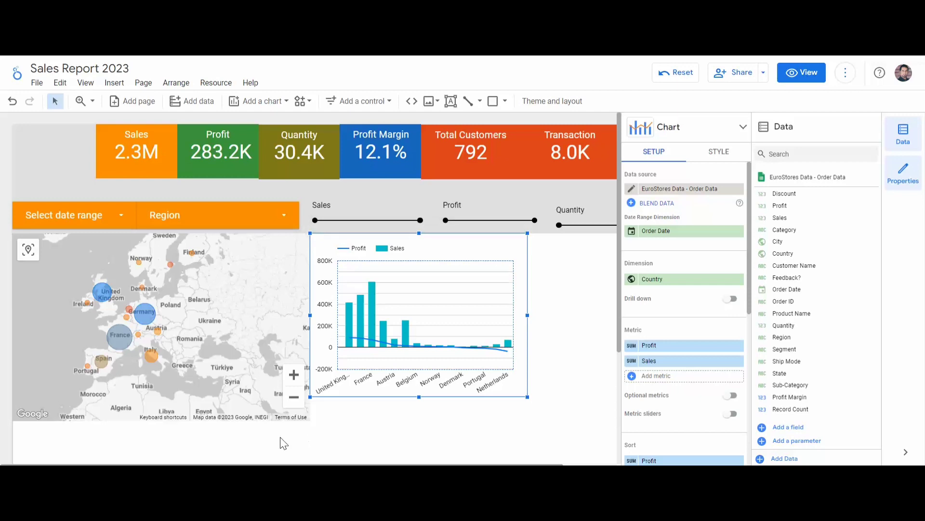
left_click(684, 288)
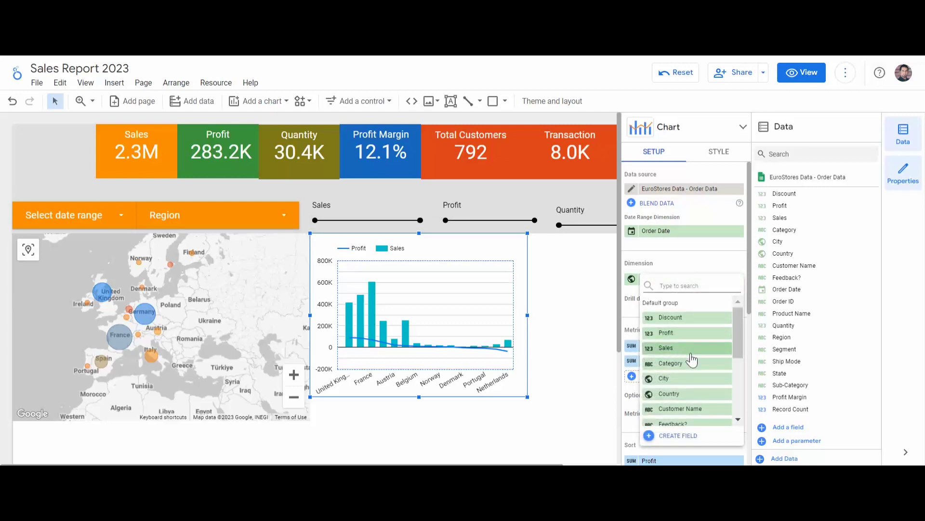
type("orde")
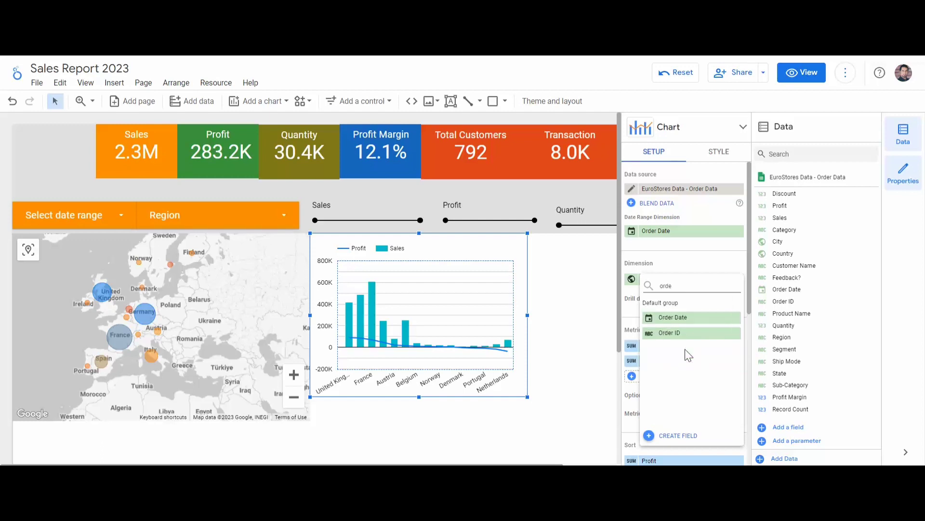
left_click(693, 317)
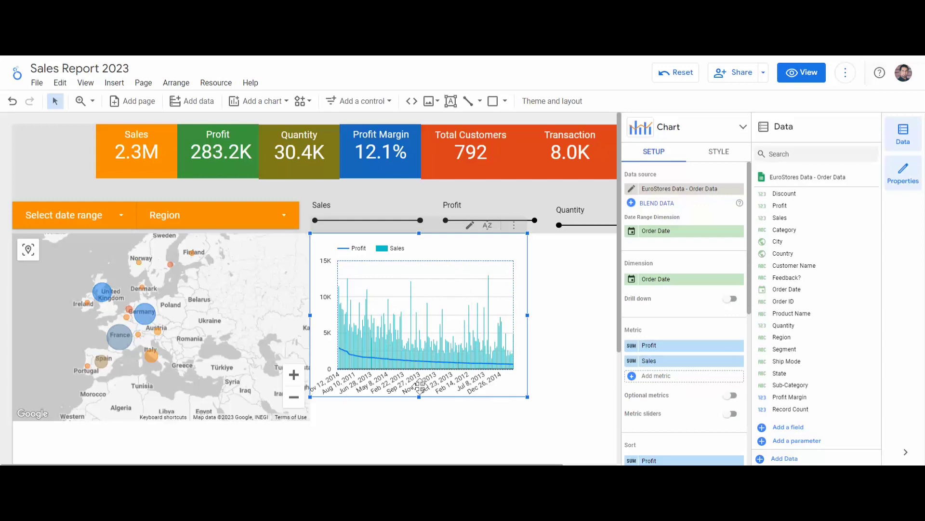
left_click(637, 278)
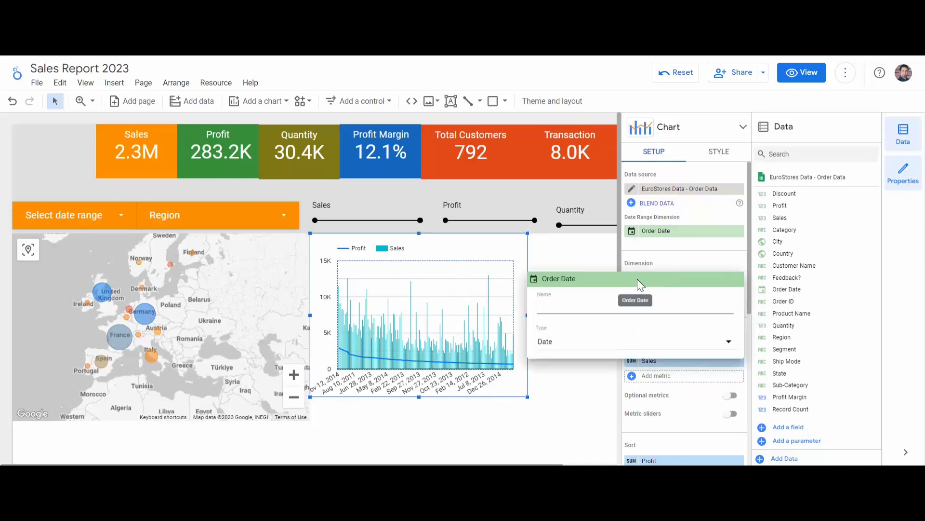
left_click(552, 345)
mouse_move(571, 374)
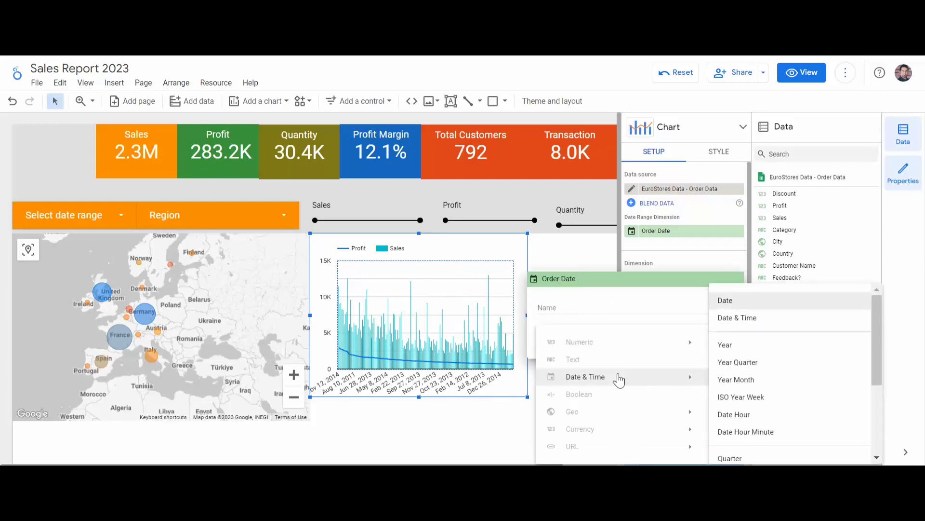
left_click(673, 246)
left_click(669, 239)
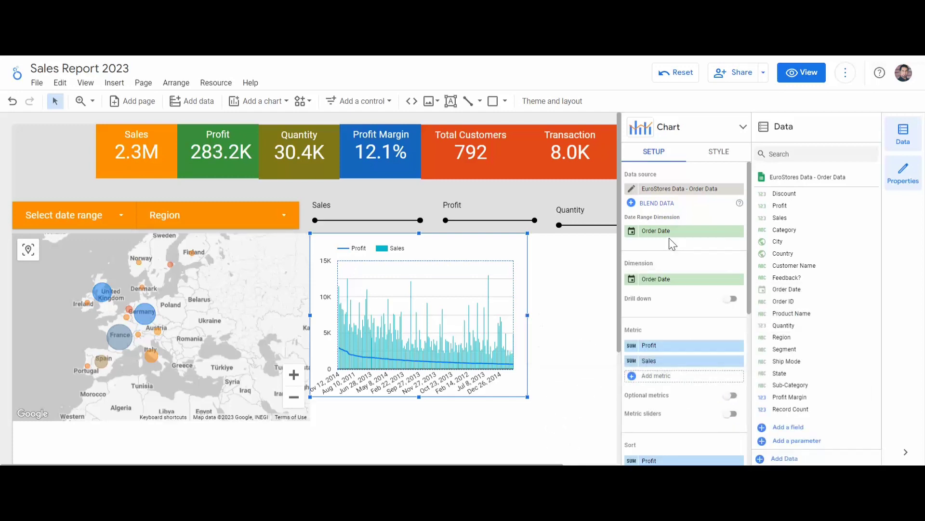
Step: Change the date type of the combo chart's Order Date dimension to Year Quarter
left_click(632, 280)
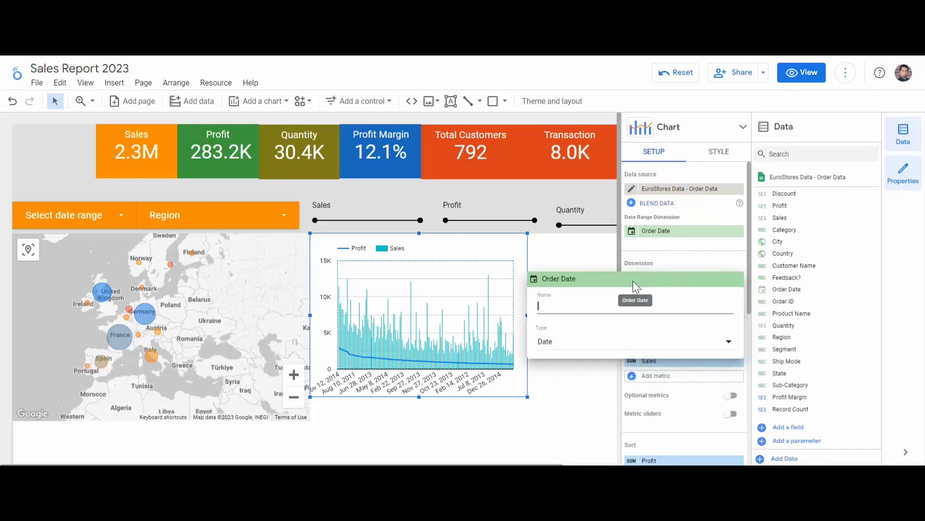
left_click(556, 343)
mouse_move(569, 377)
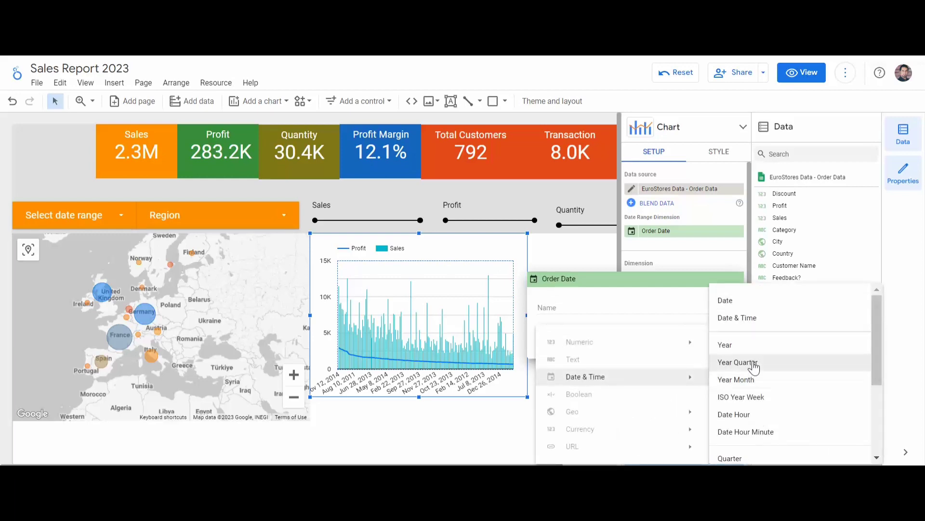
left_click(755, 363)
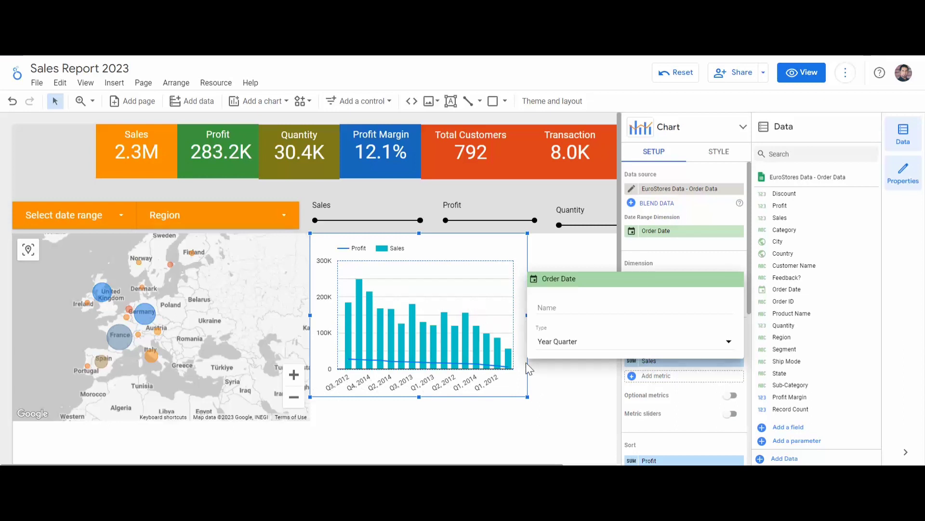
Step: Close the dimension editor and enlarge the combo chart, extending it down to the map's lower edge and widening it to the right
left_click(514, 380)
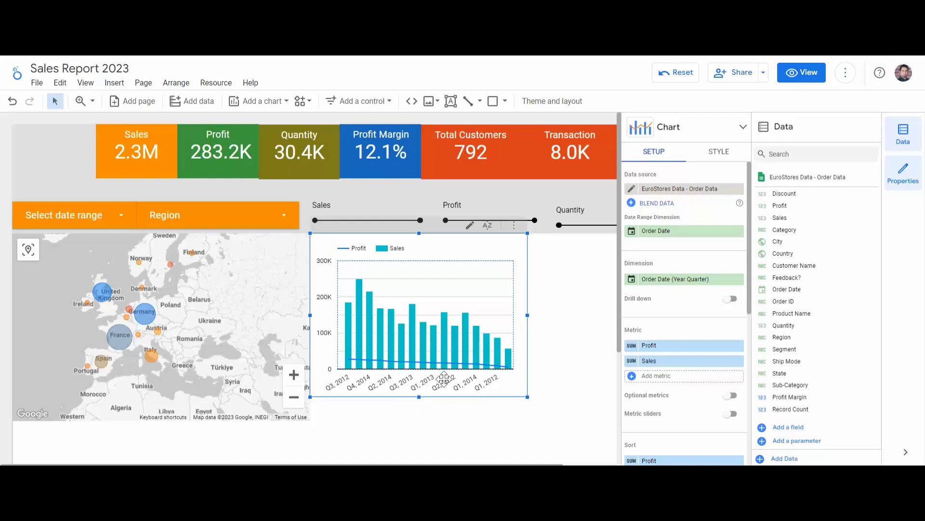
left_click_drag(418, 397, 415, 420)
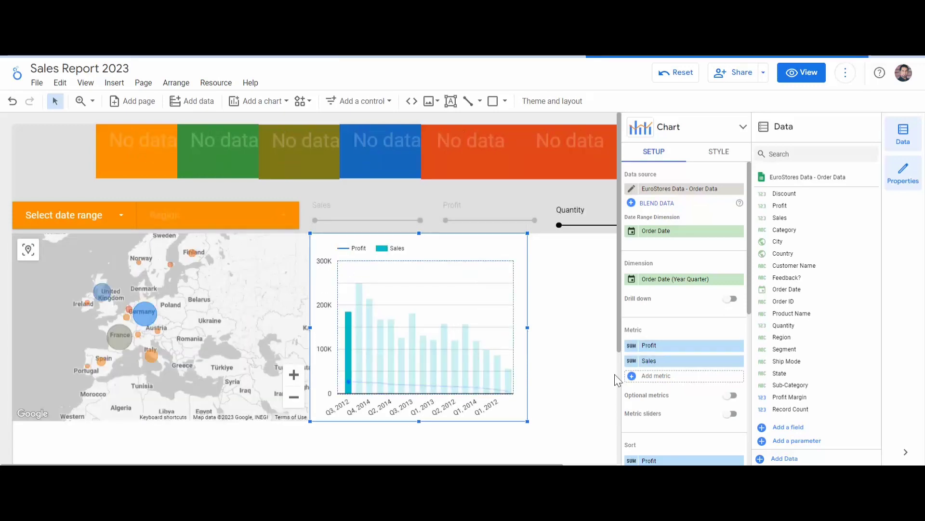
left_click(432, 258)
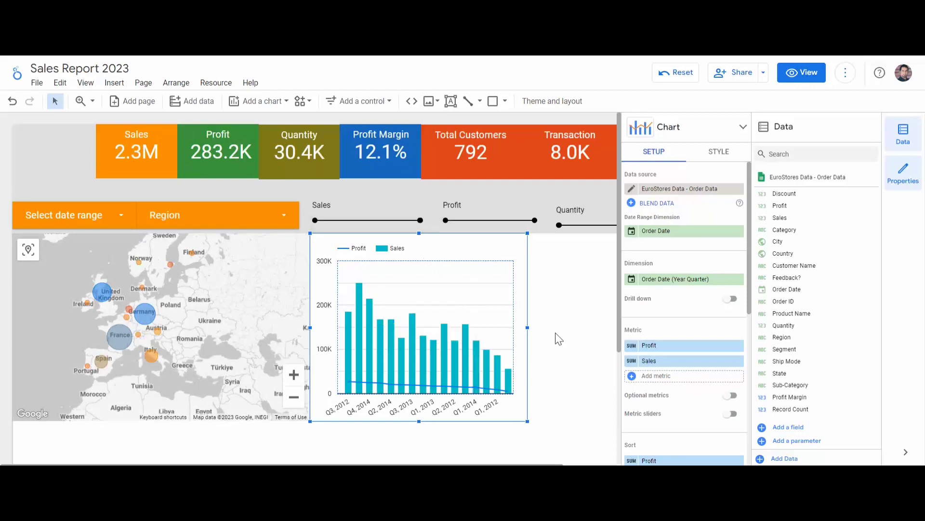
left_click_drag(529, 327, 585, 337)
Step: Colour the combo chart's Profit line black and its Sales bars orange
left_click(725, 157)
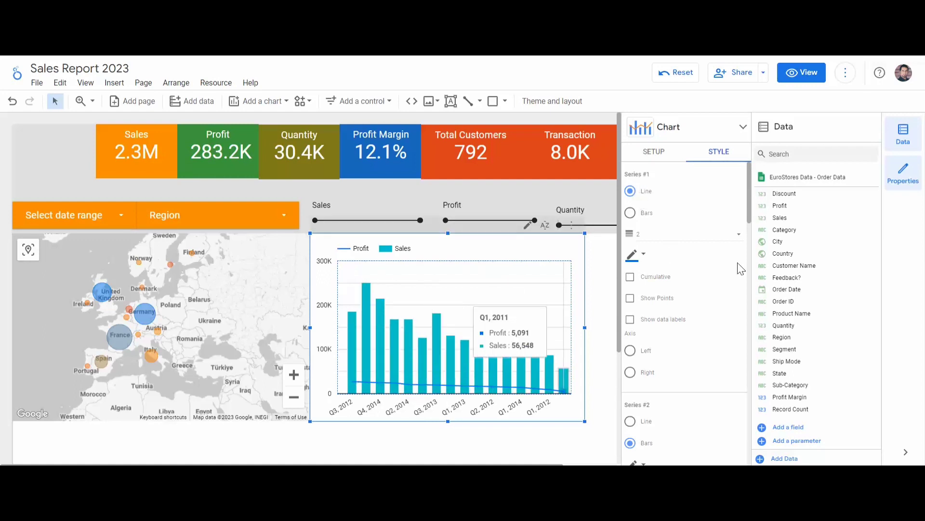
left_click(642, 255)
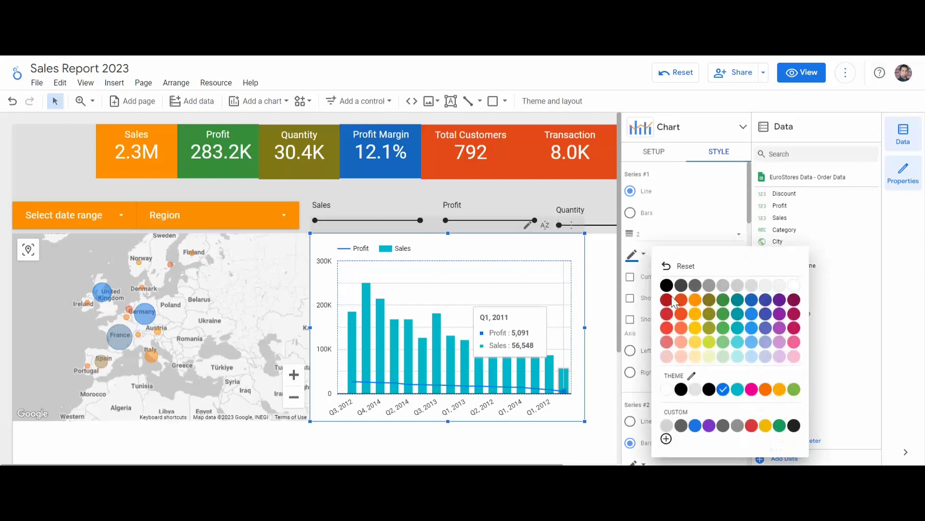
left_click(681, 389)
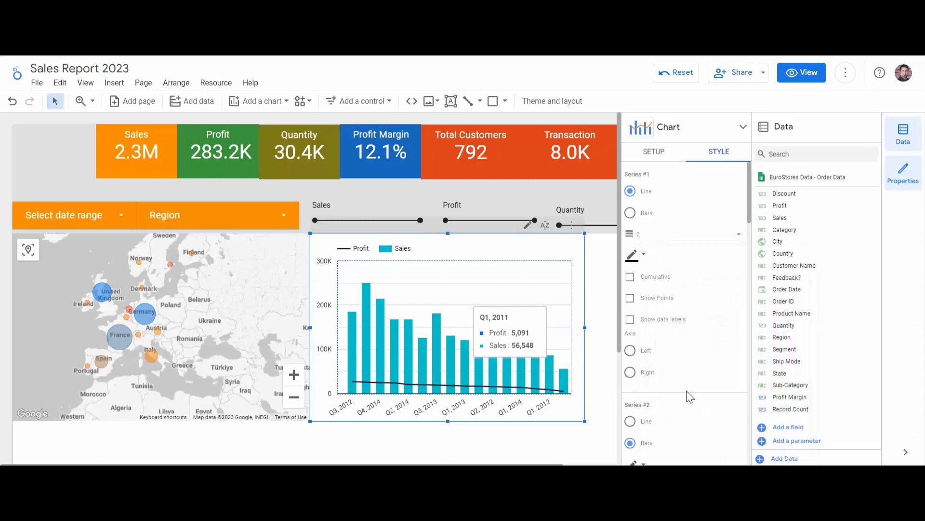
scroll(694, 372, "down", 5)
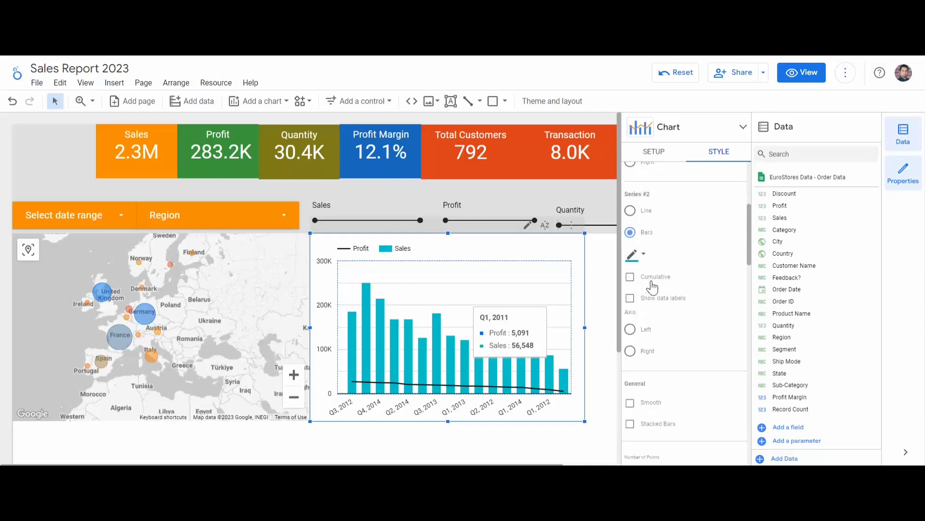
left_click(649, 253)
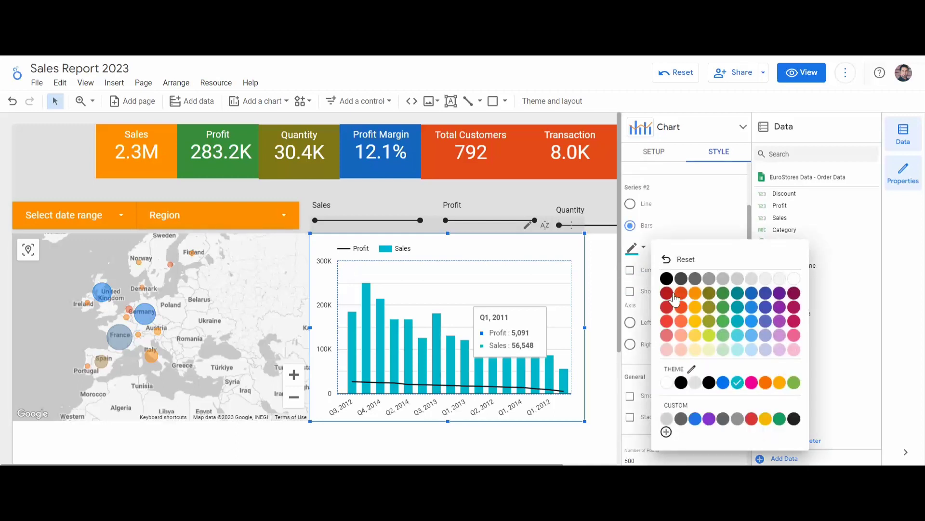
left_click(699, 296)
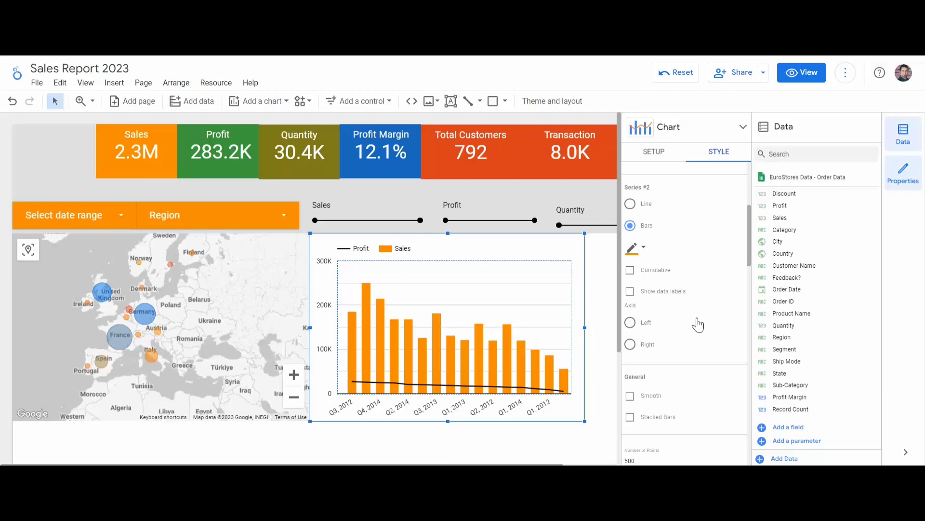
Step: Try hiding the combo chart's axes, and show them again
scroll(697, 324, "down", 3)
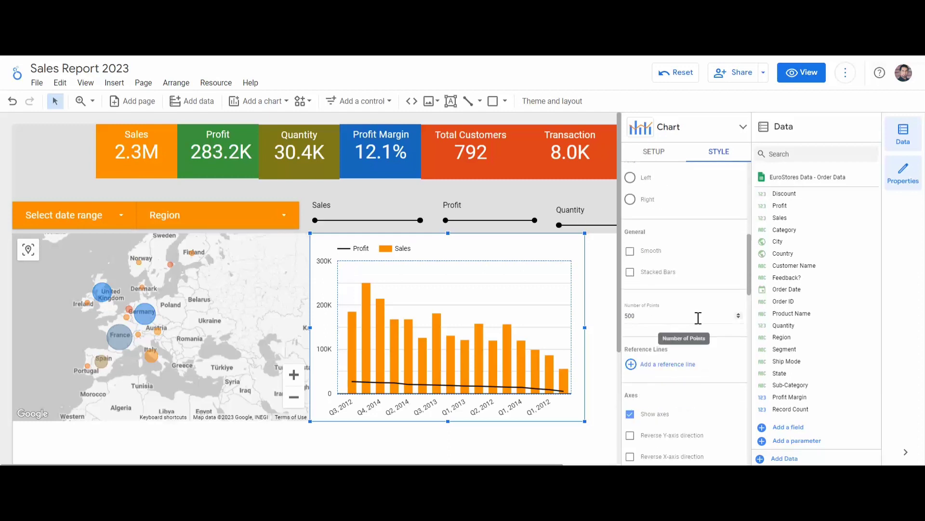
left_click(631, 251)
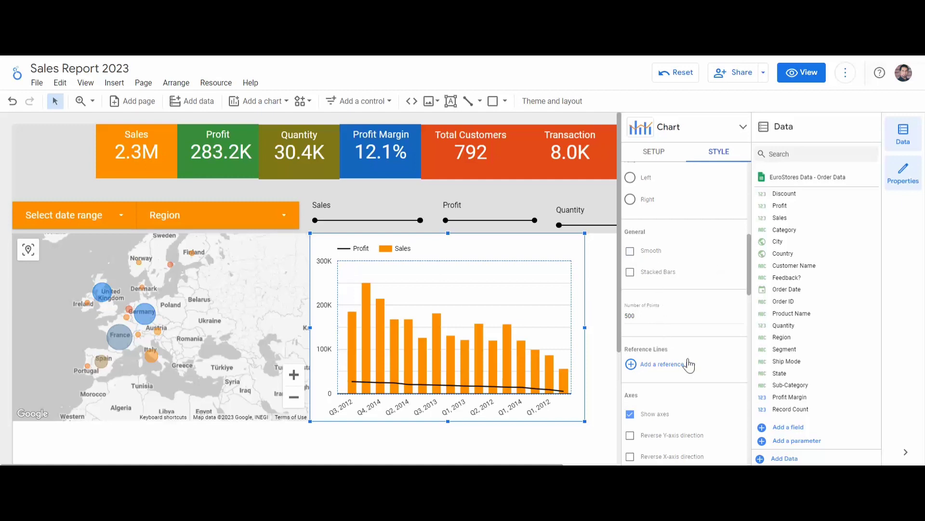
left_click(648, 419)
left_click(648, 417)
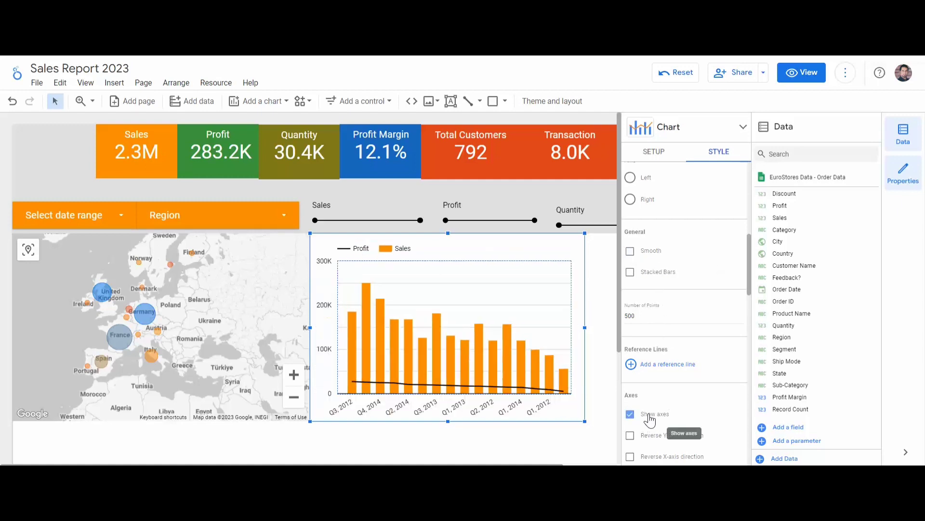
scroll(702, 374, "down", 4)
scroll(711, 368, "down", 1)
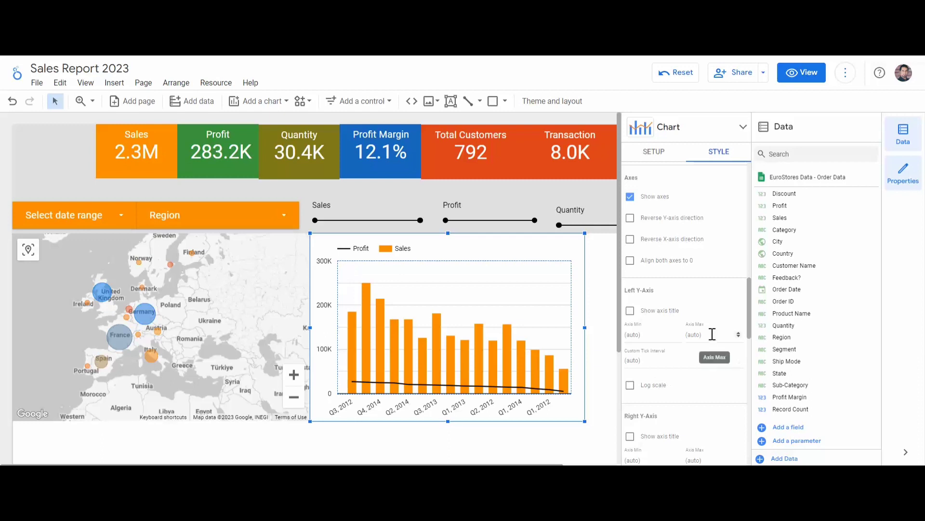
scroll(663, 318, "down", 2)
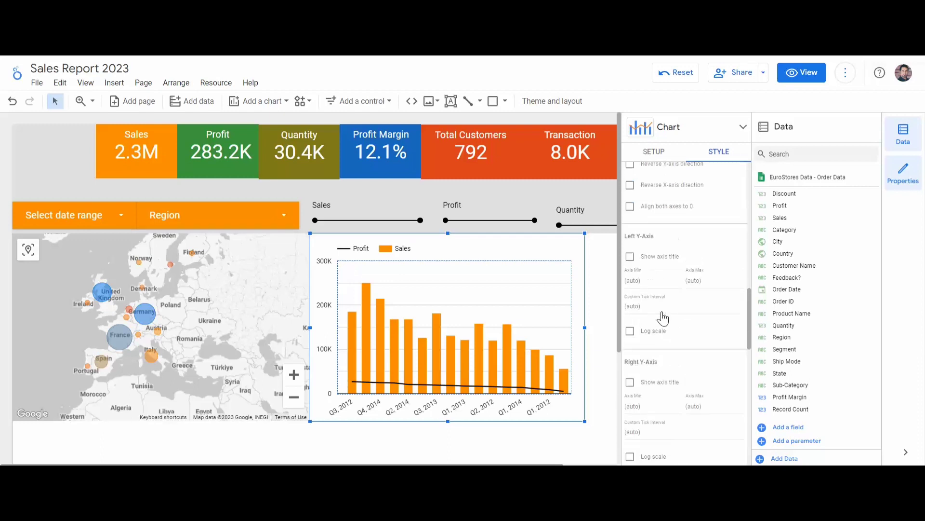
scroll(660, 316, "up", 5)
left_click(655, 269)
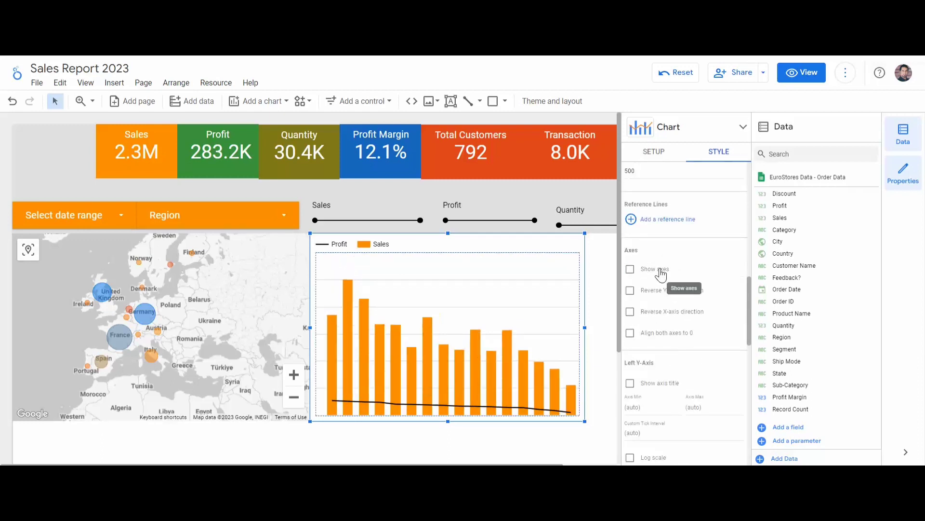
left_click(668, 278)
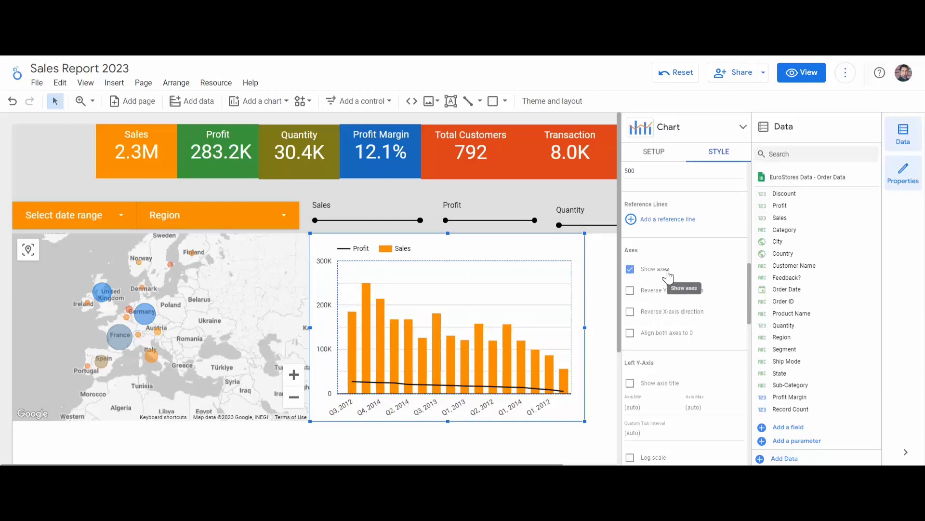
Step: Examine the combo chart's general, axis, grid, legend, background and border style options
scroll(668, 278, "up", 3)
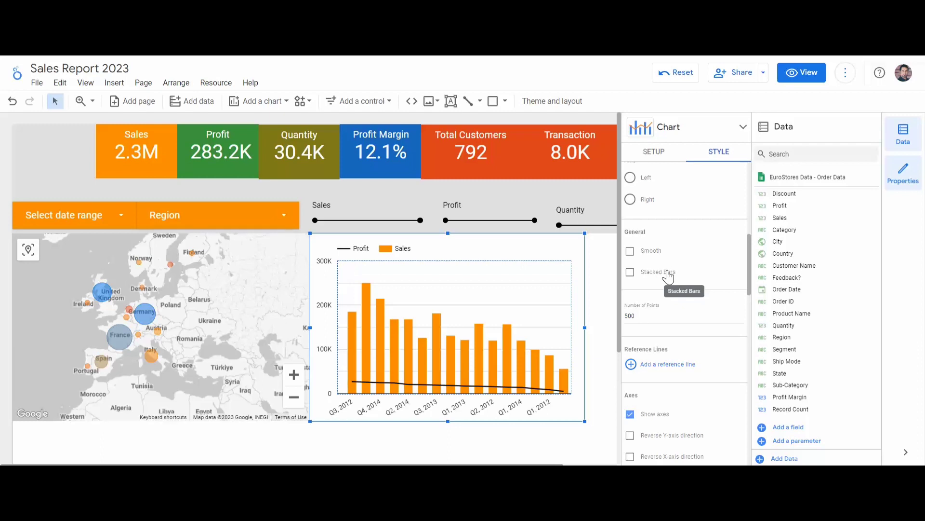
scroll(668, 278, "down", 10)
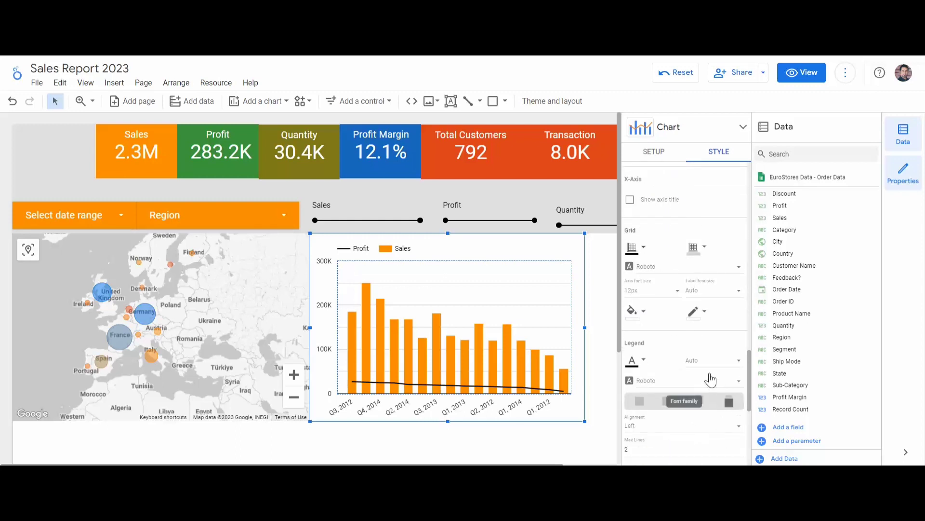
scroll(675, 352, "up", 2)
scroll(666, 389, "down", 2)
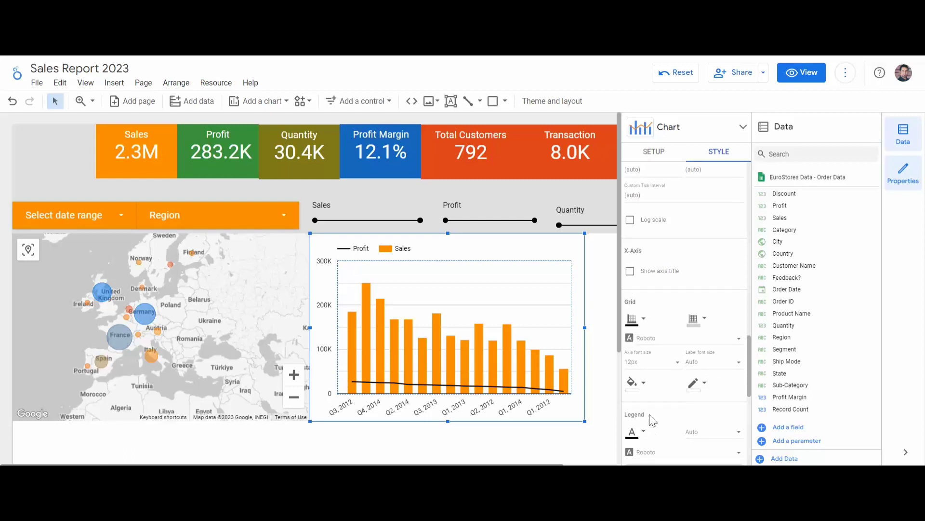
scroll(719, 380, "down", 6)
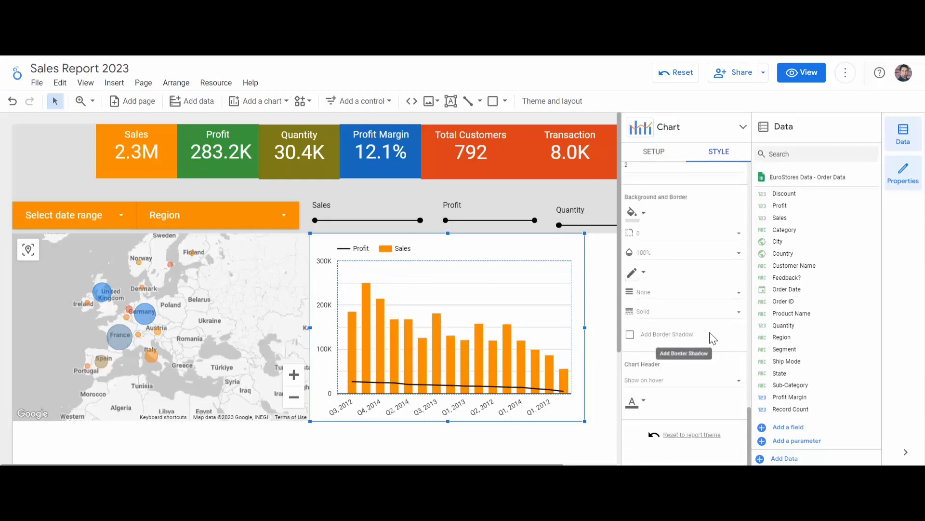
scroll(713, 339, "up", 3)
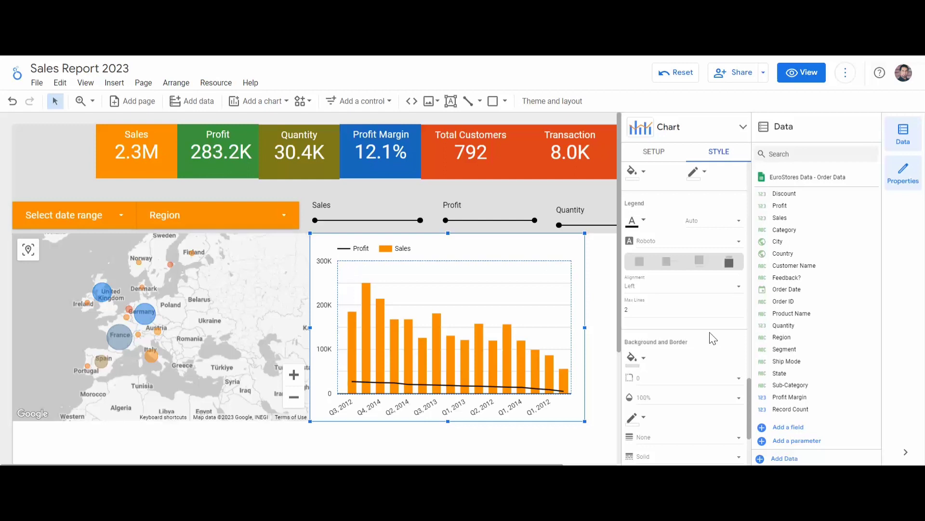
scroll(699, 376, "down", 10)
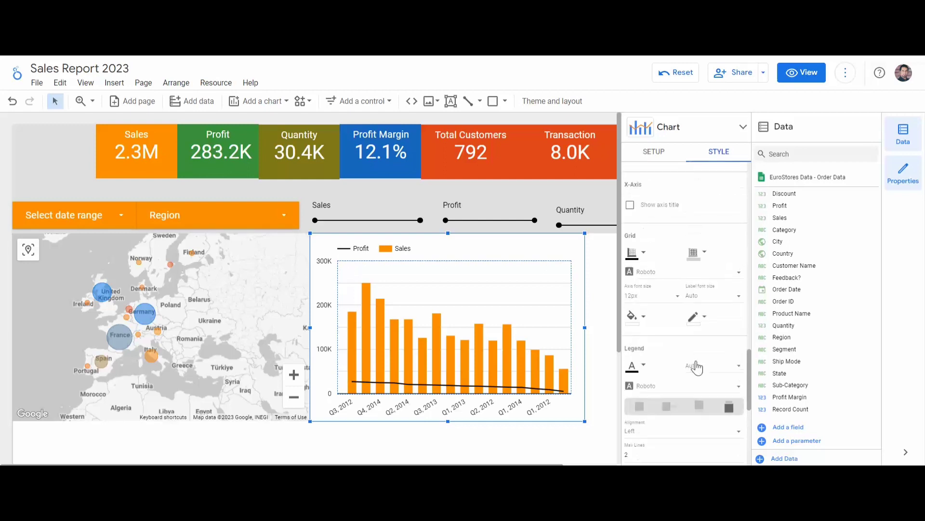
scroll(696, 392, "up", 5)
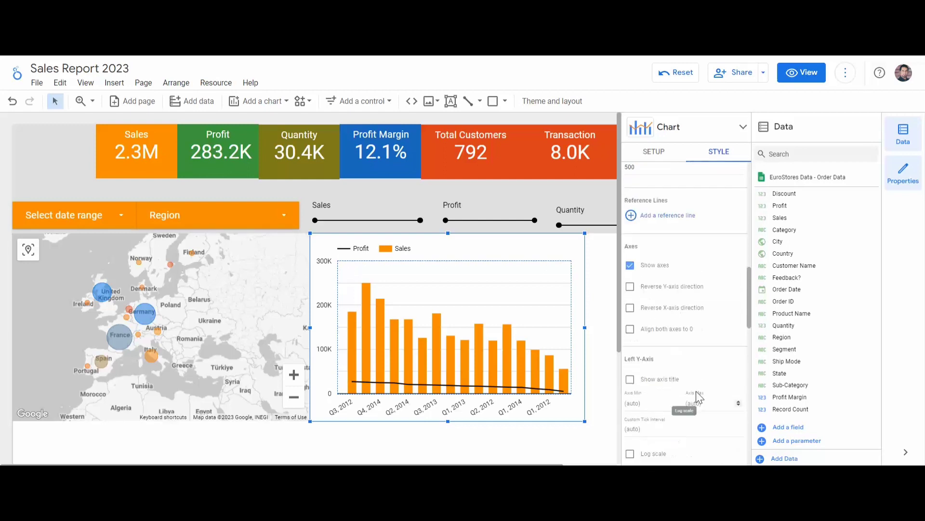
Step: Assign the combo chart's Profit line series to the right axis
scroll(696, 392, "up", 3)
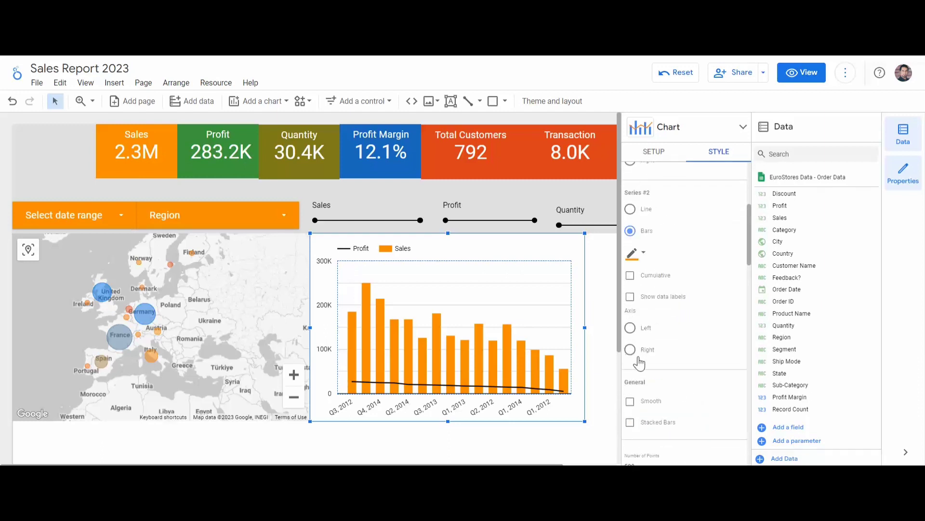
scroll(659, 311, "up", 2)
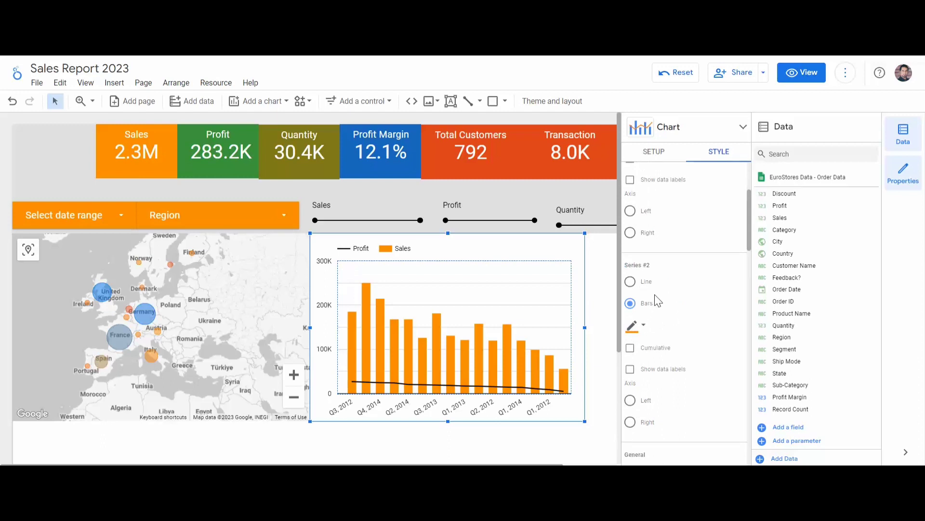
scroll(658, 301, "up", 3)
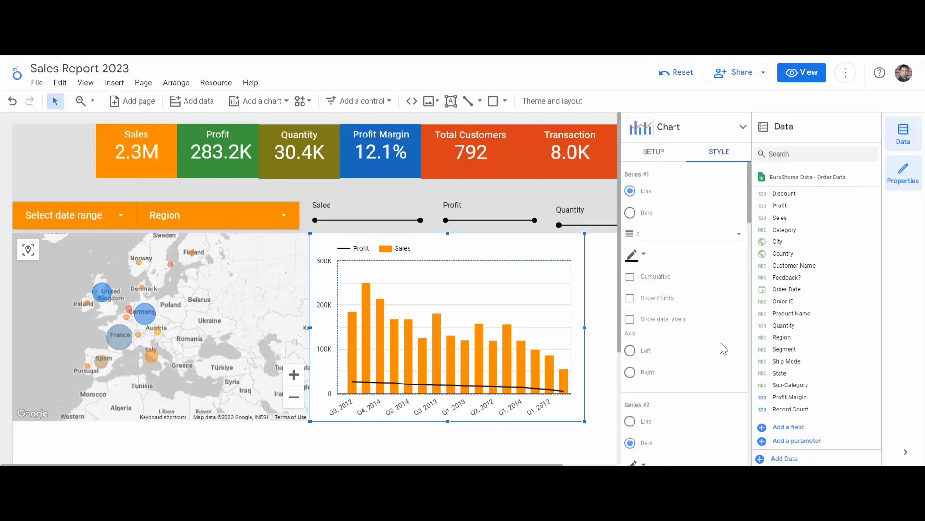
left_click(631, 373)
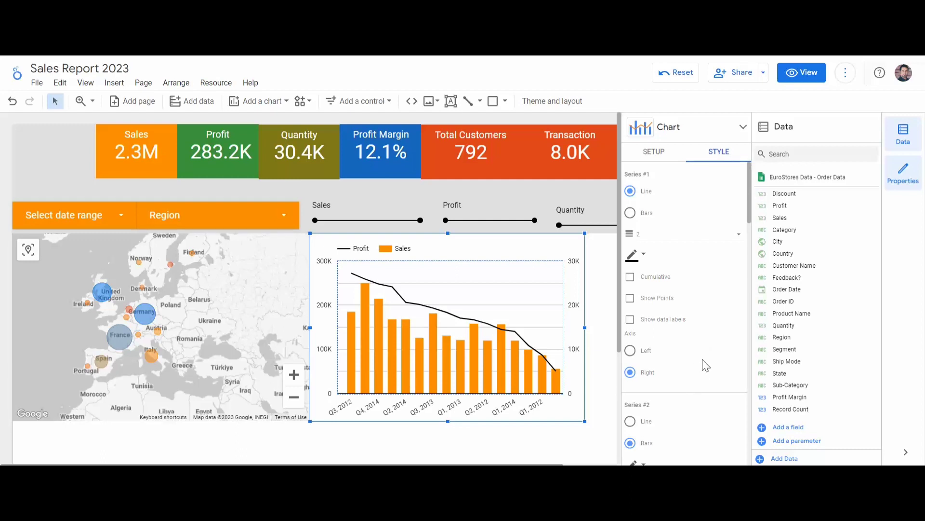
Step: Try showing points and data labels on the Profit line, and turn each of them off again
left_click(631, 299)
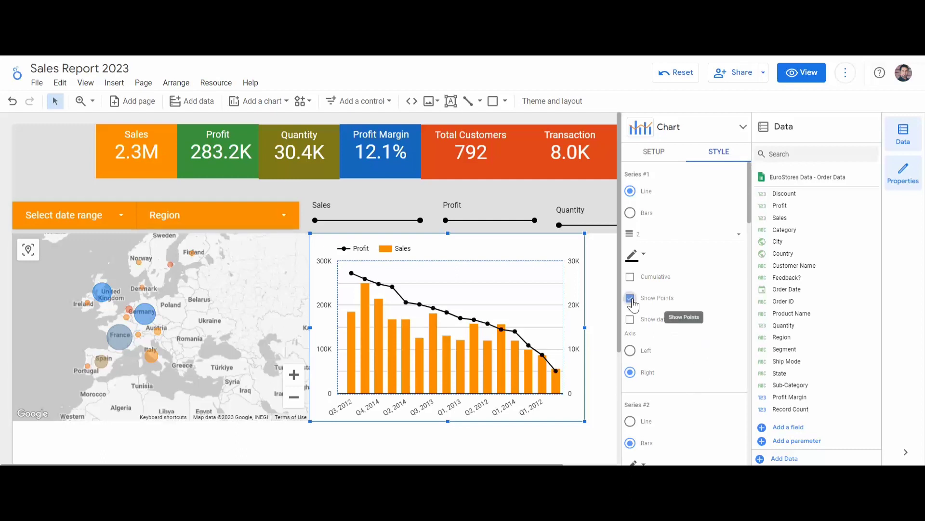
left_click(632, 299)
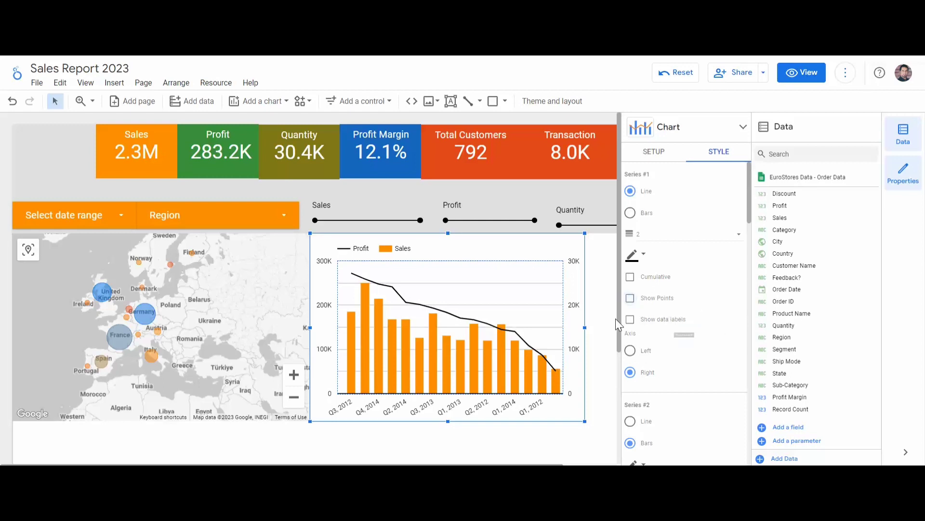
left_click(630, 320)
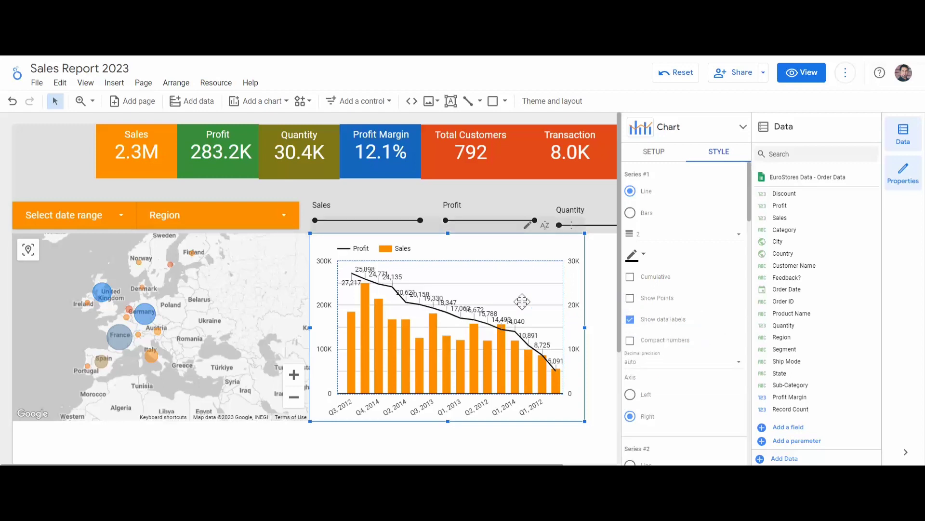
left_click(630, 320)
Step: Shrink the combo chart slightly in width and height from its lower-right corner
scroll(721, 350, "down", 2)
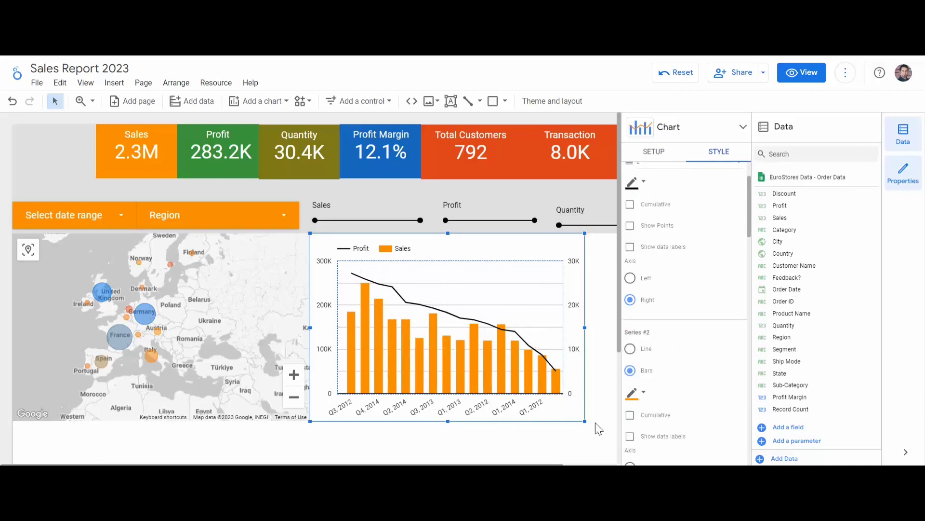
mouse_move(584, 421)
left_mouse_down()
mouse_move(543, 412)
mouse_move(573, 415)
left_mouse_up()
Step: Sort the combo chart by Order Date instead of Profit
left_click(665, 151)
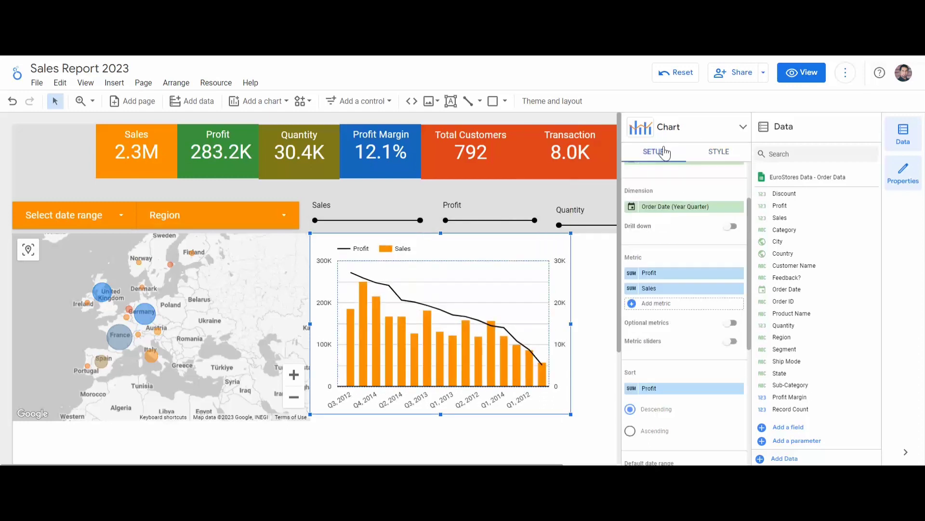
scroll(690, 388, "down", 2)
scroll(687, 385, "down", 5)
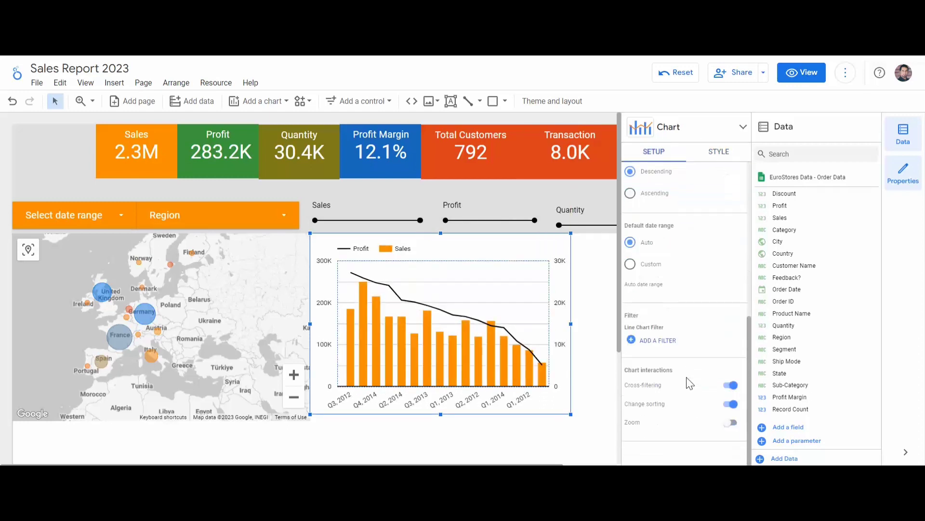
scroll(688, 379, "up", 6)
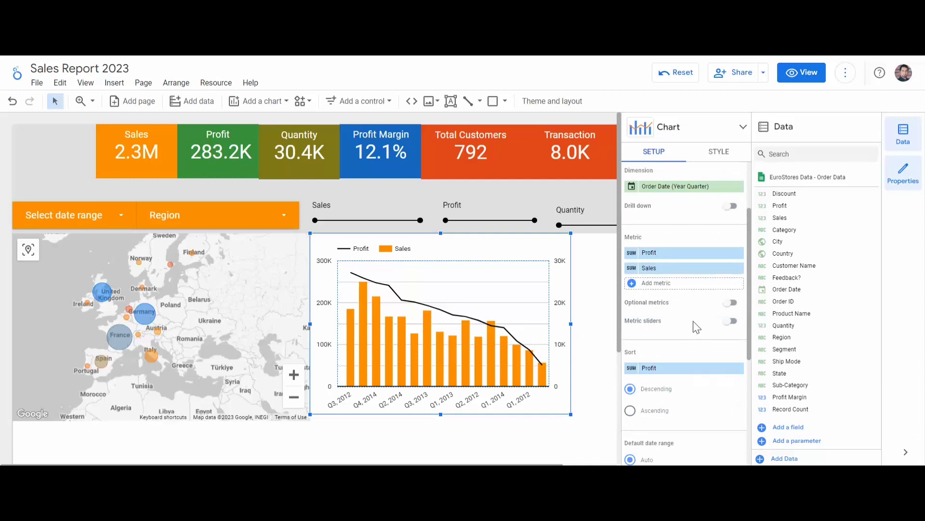
left_click(668, 370)
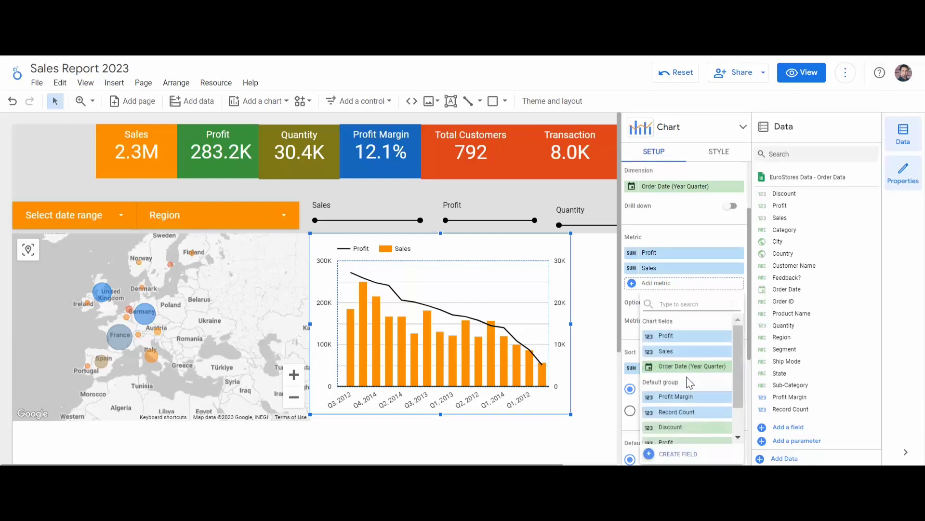
left_click(677, 371)
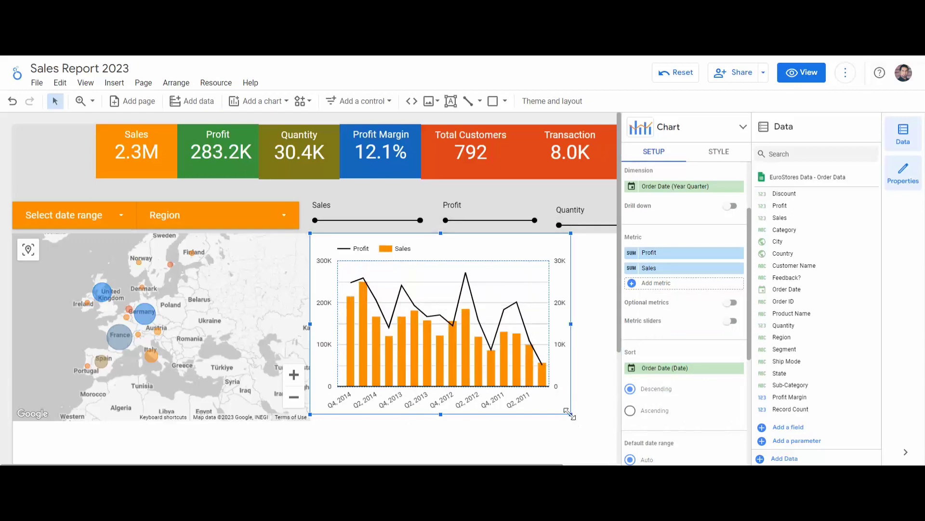
Step: Enlarge the combo chart slightly in width and height from its lower-right corner
left_click_drag(571, 414, 609, 421)
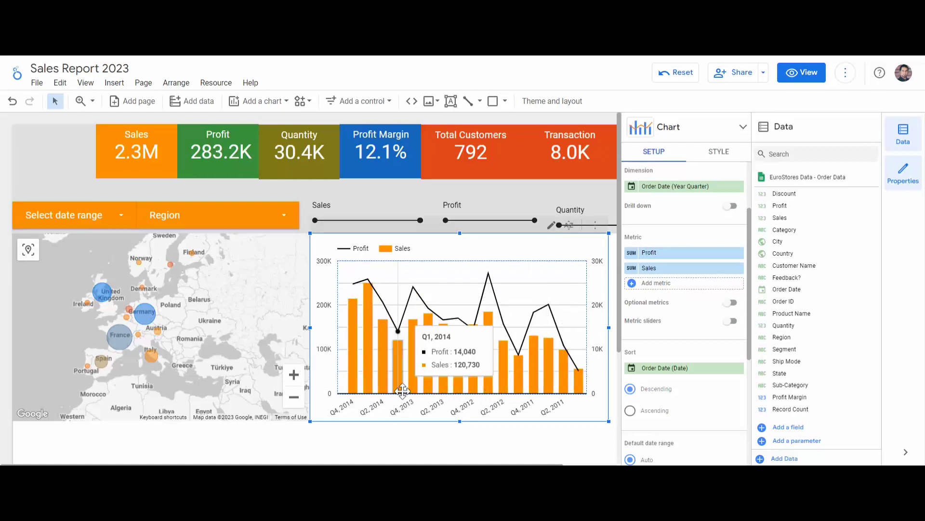
scroll(207, 371, "up", 2)
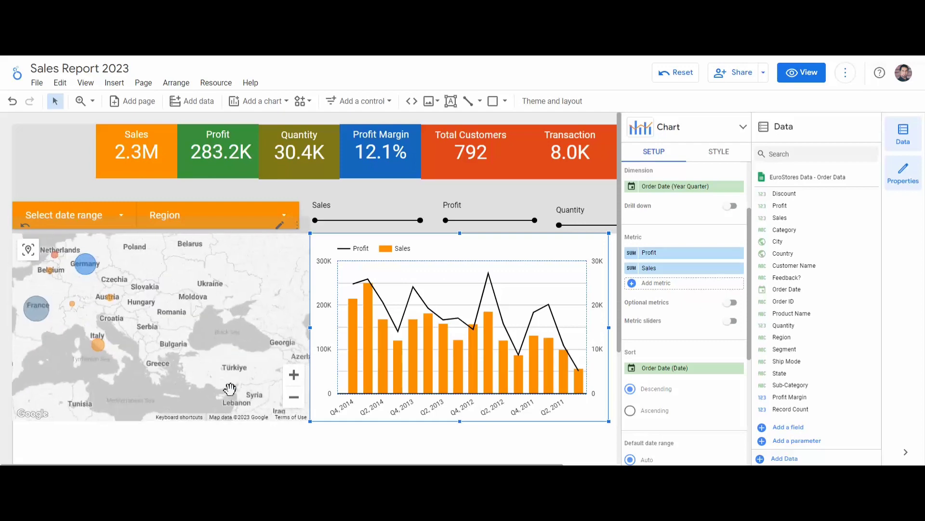
scroll(230, 388, "down", 2)
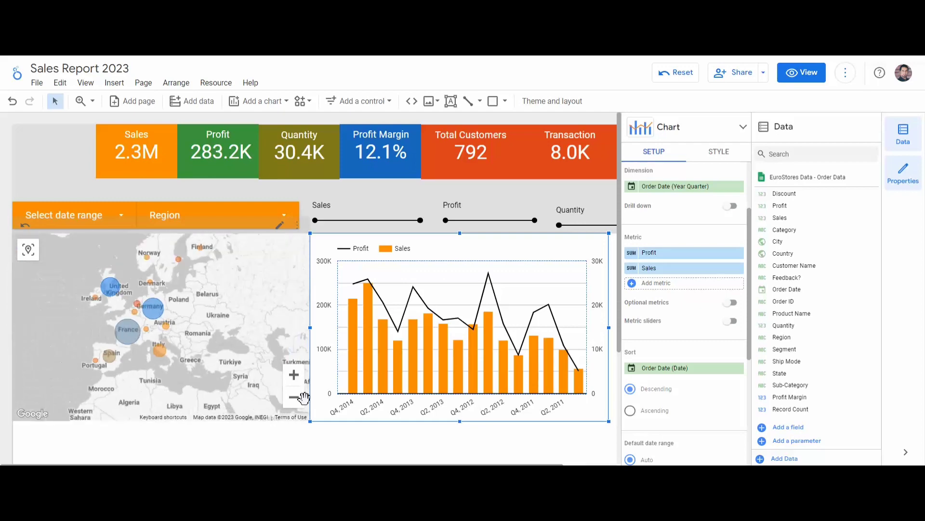
Step: Add a donut chart in the empty area directly beneath the country bubble map
left_click(381, 450)
scroll(289, 362, "down", 3)
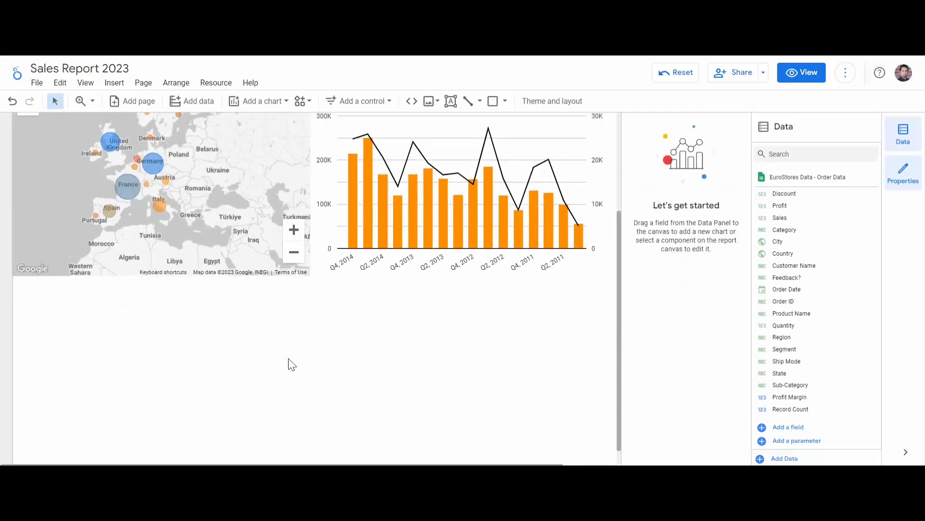
left_click(275, 102)
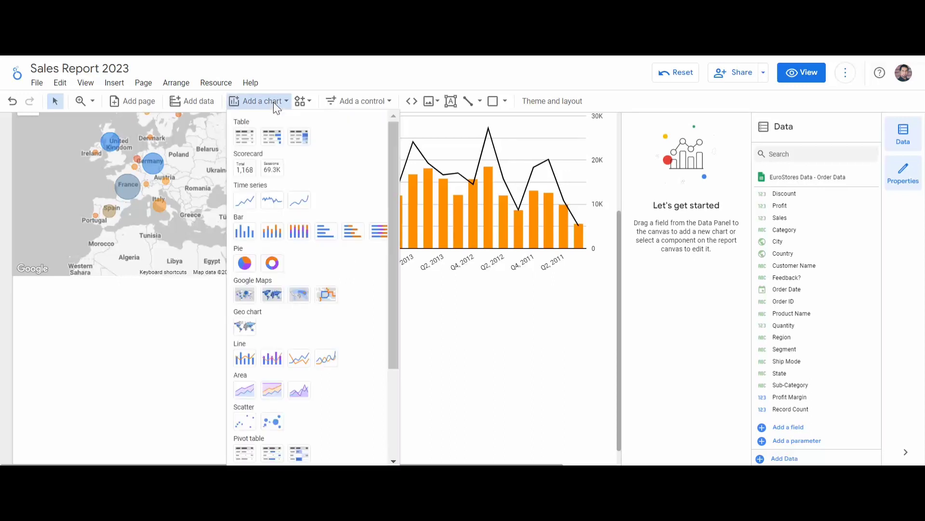
left_click(273, 263)
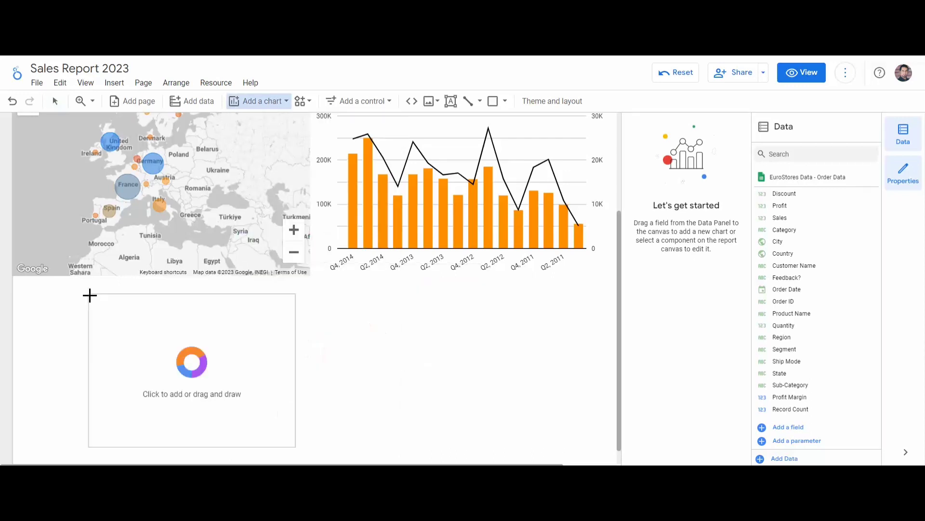
left_click(15, 280)
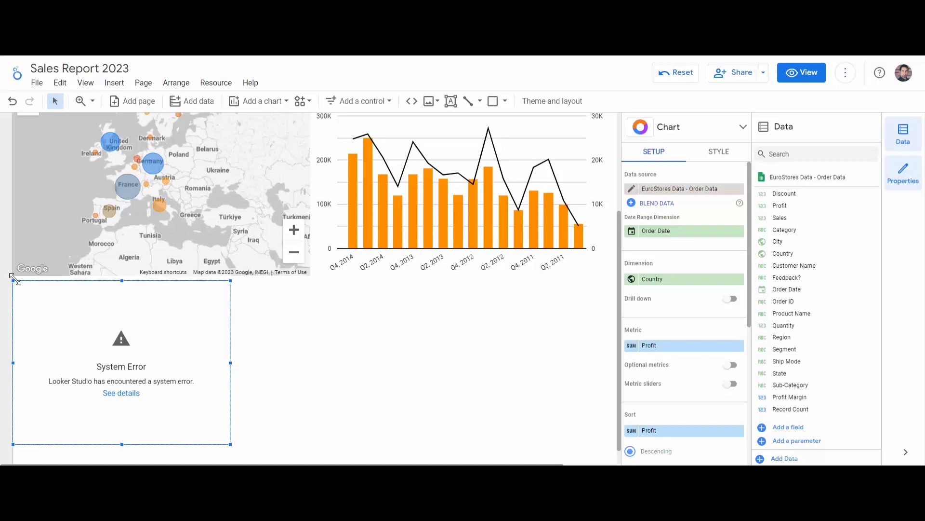
Step: Set the donut chart's dimension to Segment and its metric to Sales
left_click(698, 281)
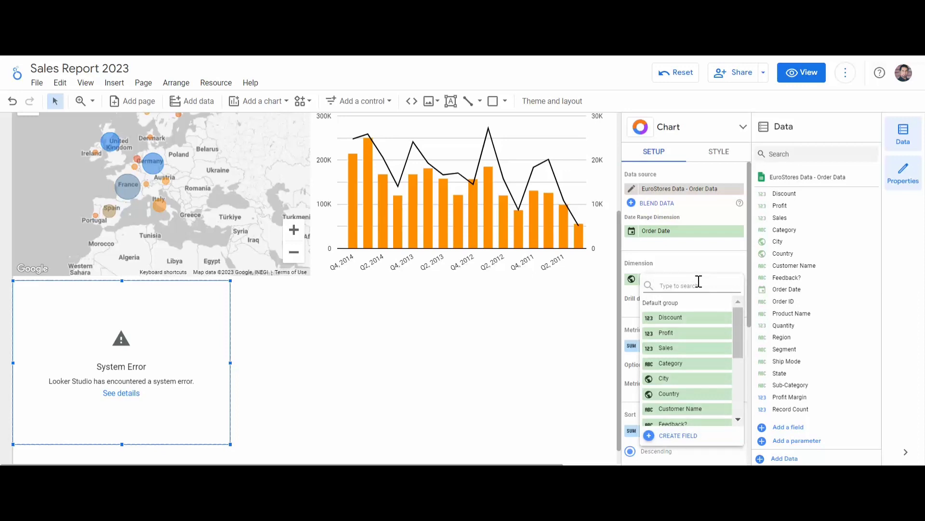
type("seg")
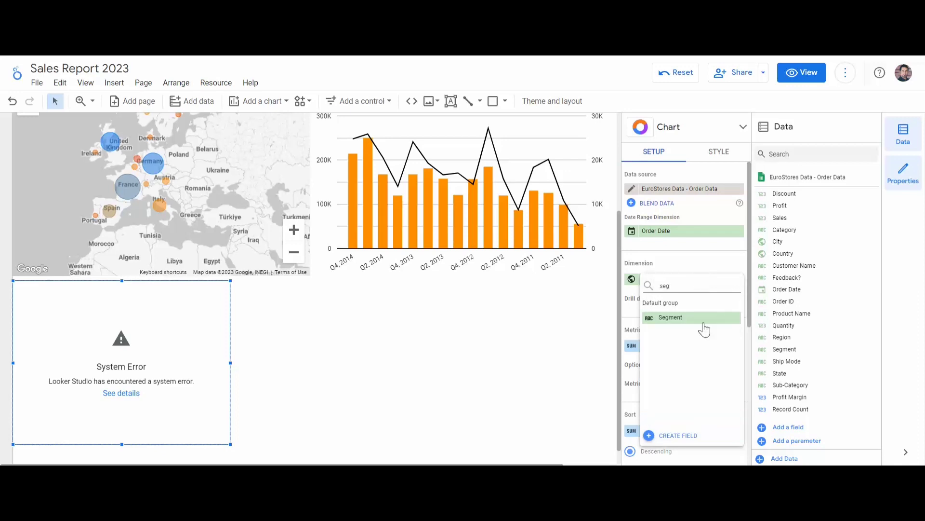
left_click(703, 319)
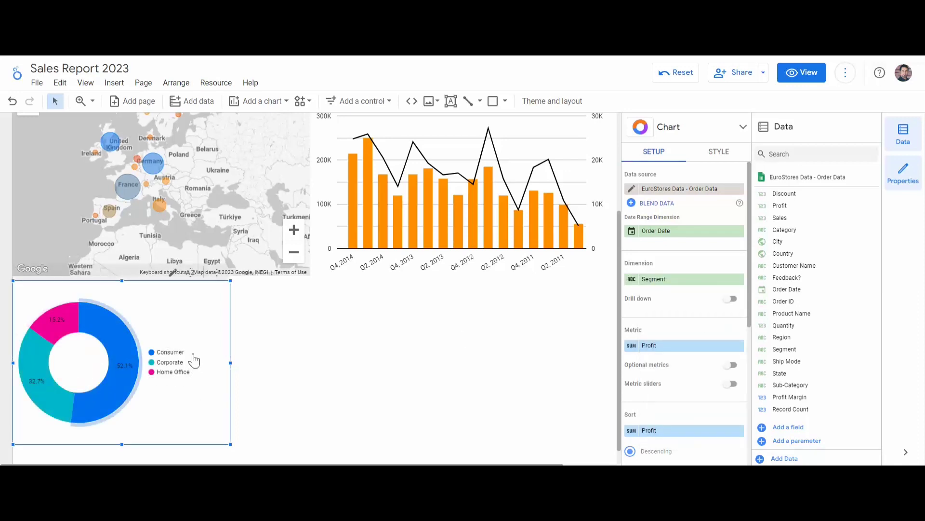
left_click(672, 352)
left_click(686, 399)
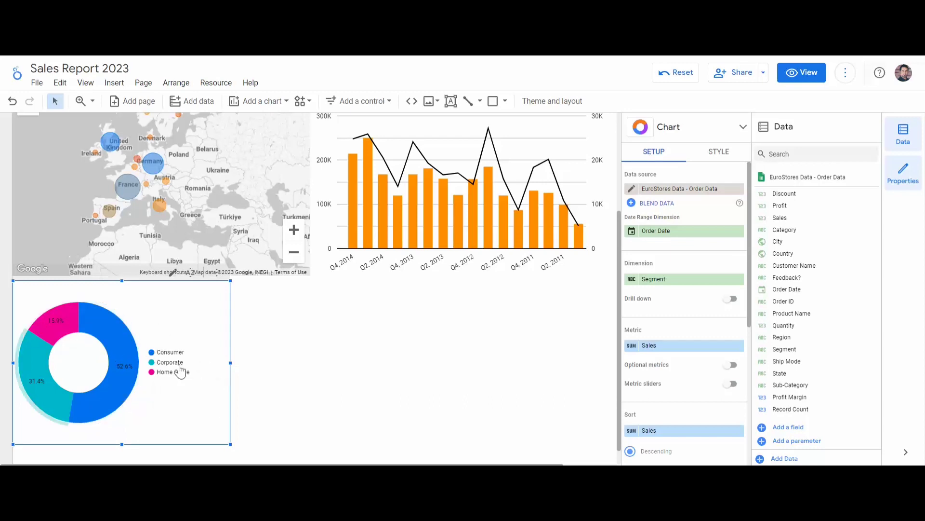
Step: Place the donut chart's legend at the top of the chart
left_click(712, 152)
scroll(708, 296, "down", 5)
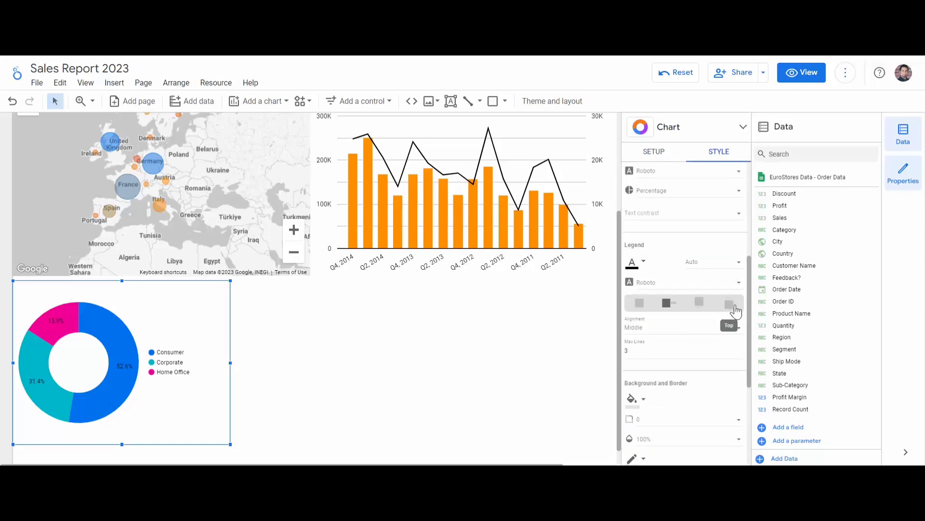
left_click(730, 304)
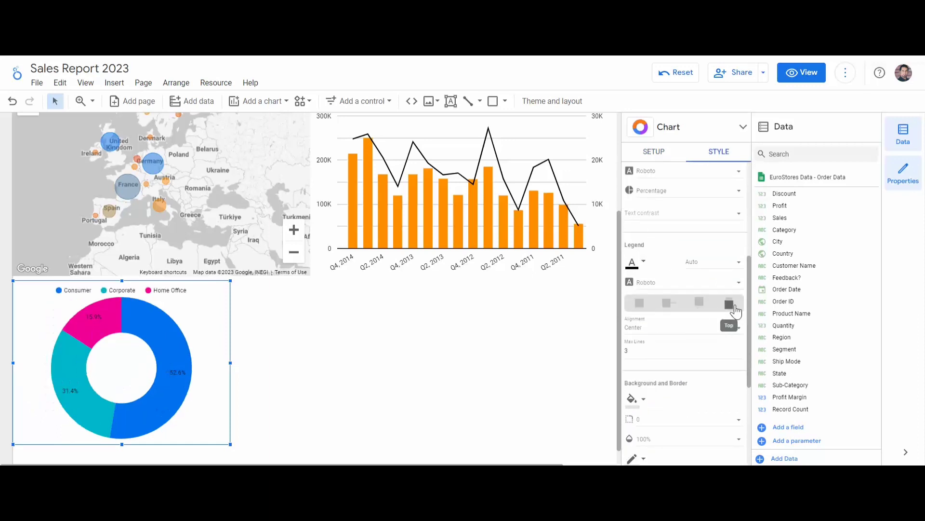
Step: Try 18px for the donut chart's legend text, then settle on 16px and set its font to Roboto Condensed
left_click(706, 263)
scroll(723, 183, "up", 4)
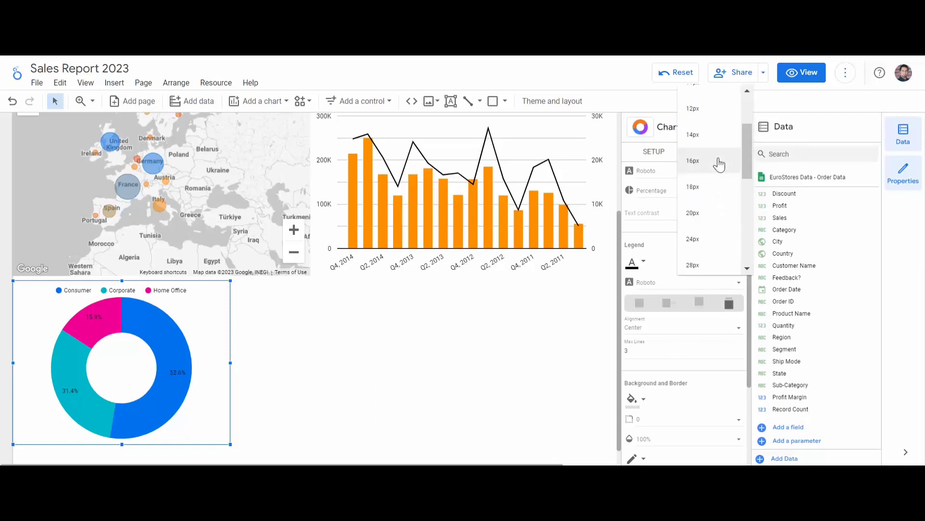
left_click(704, 191)
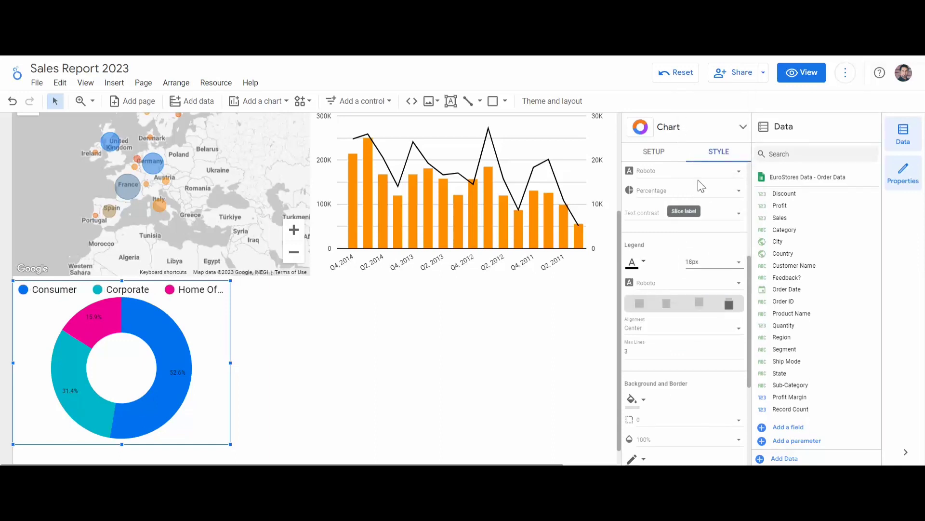
left_click(707, 266)
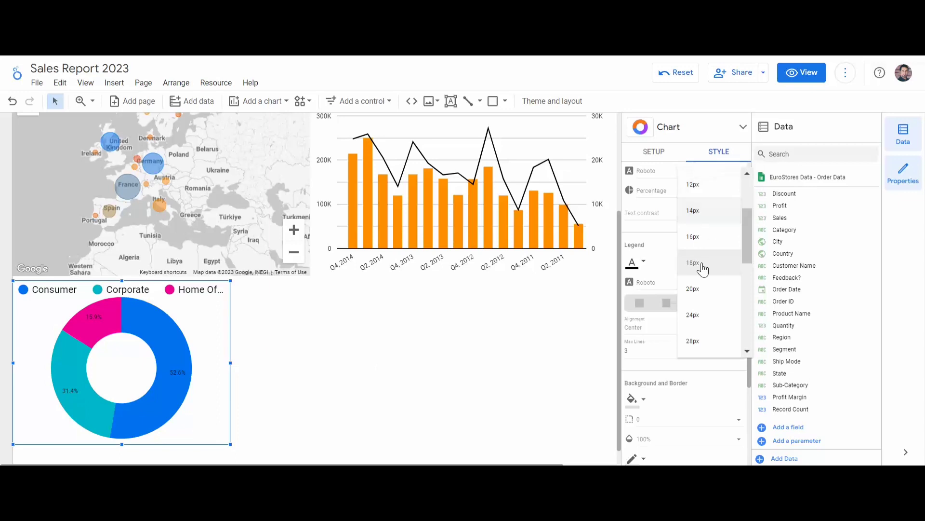
left_click(699, 245)
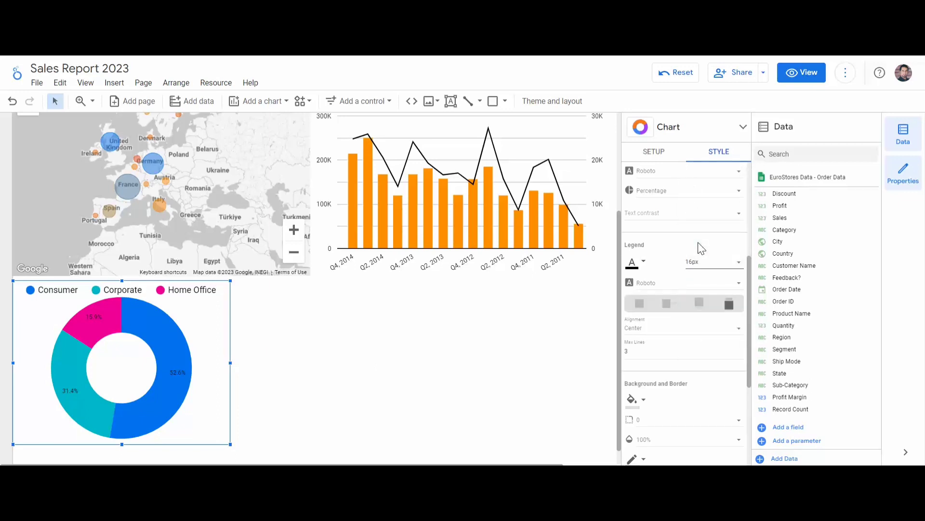
left_click(665, 283)
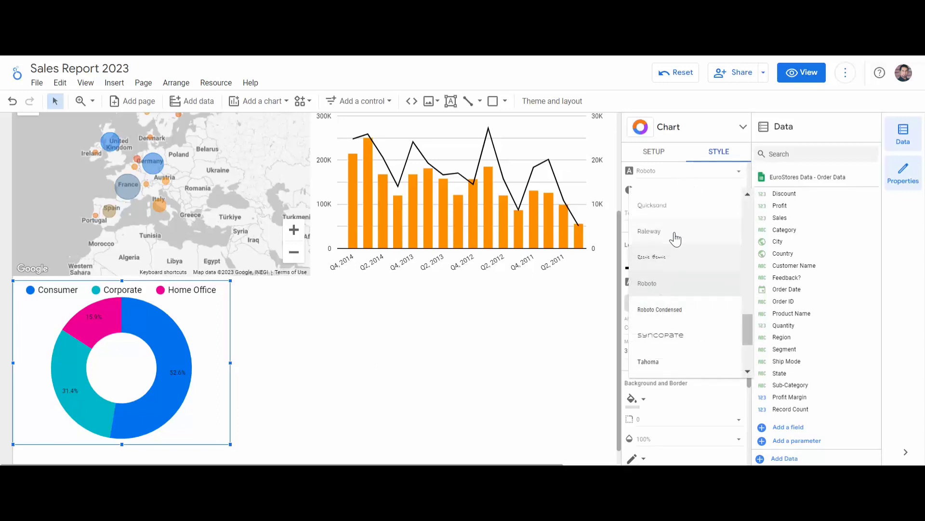
scroll(675, 248, "down", 3)
left_click(692, 249)
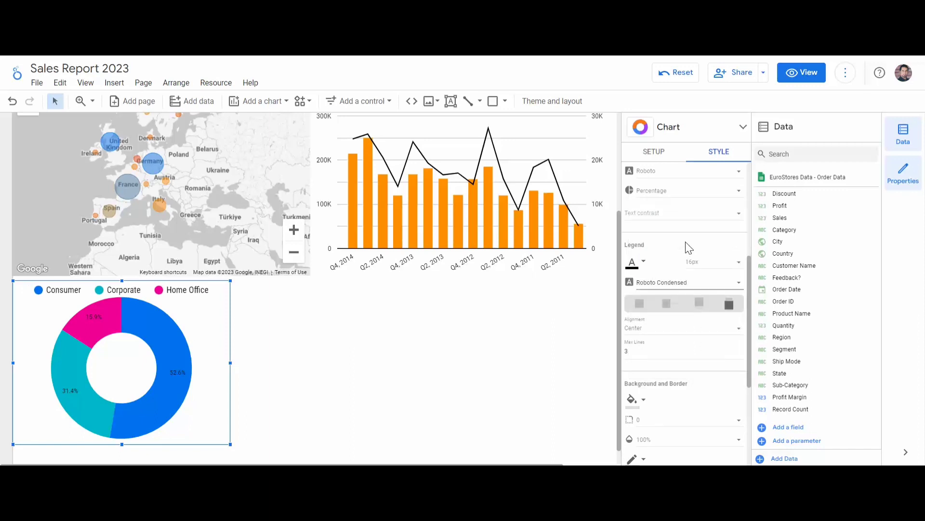
scroll(689, 248, "down", 3)
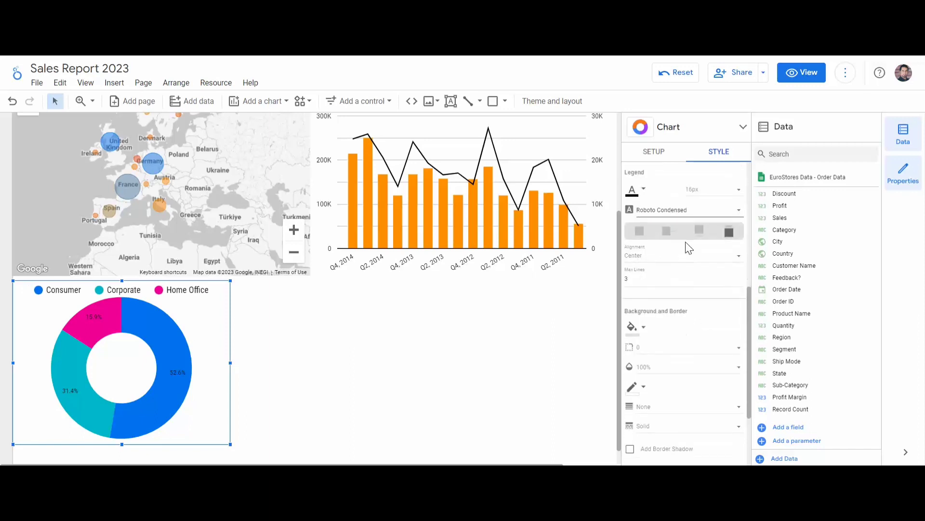
left_click(678, 265)
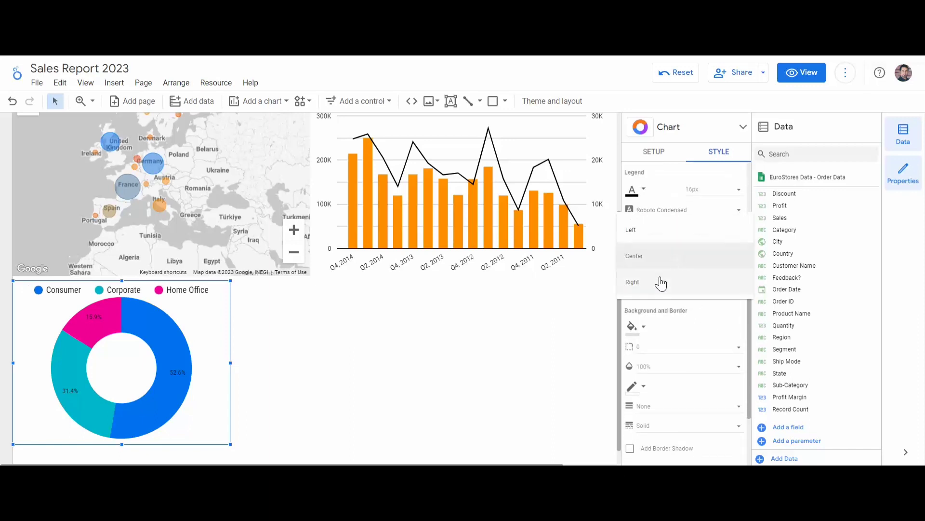
left_click(679, 314)
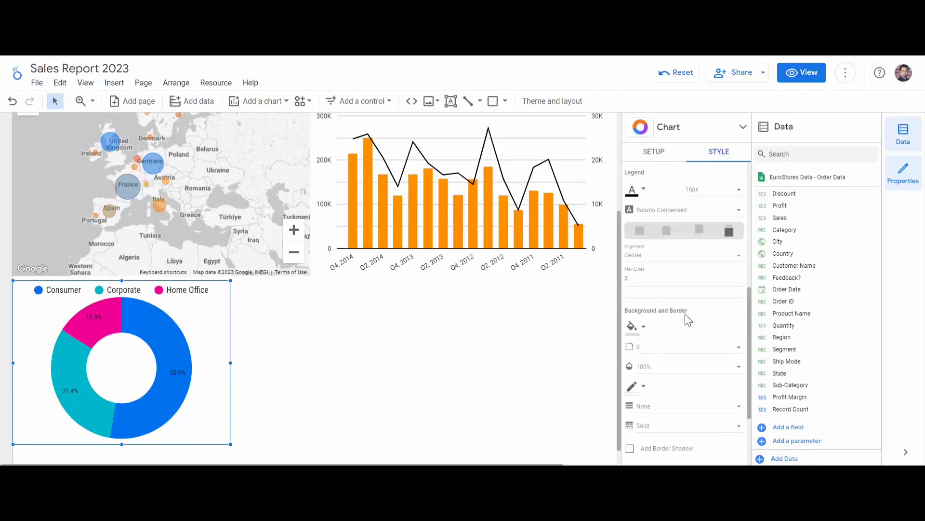
scroll(688, 320, "down", 4)
scroll(686, 320, "up", 4)
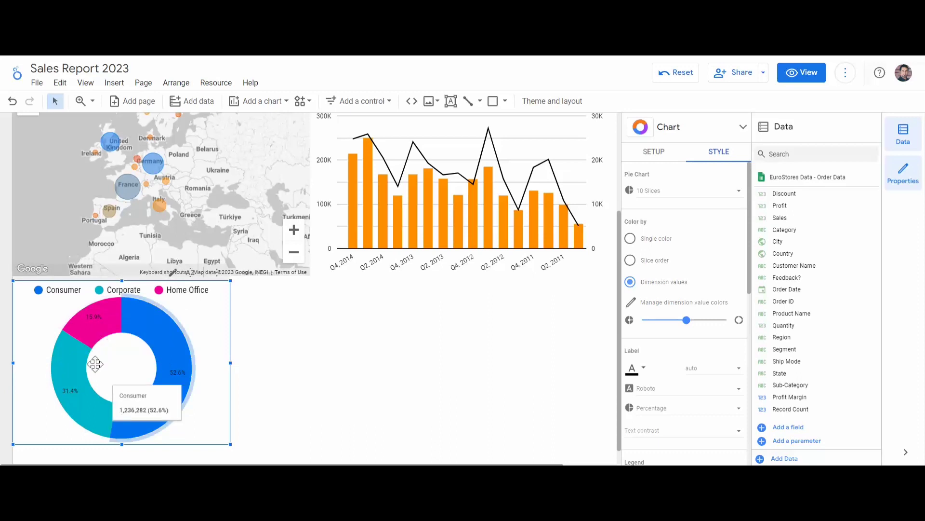
Step: Widen the donut chart rightward so it spans about the width of the map above it
left_click(381, 342)
left_click(224, 344)
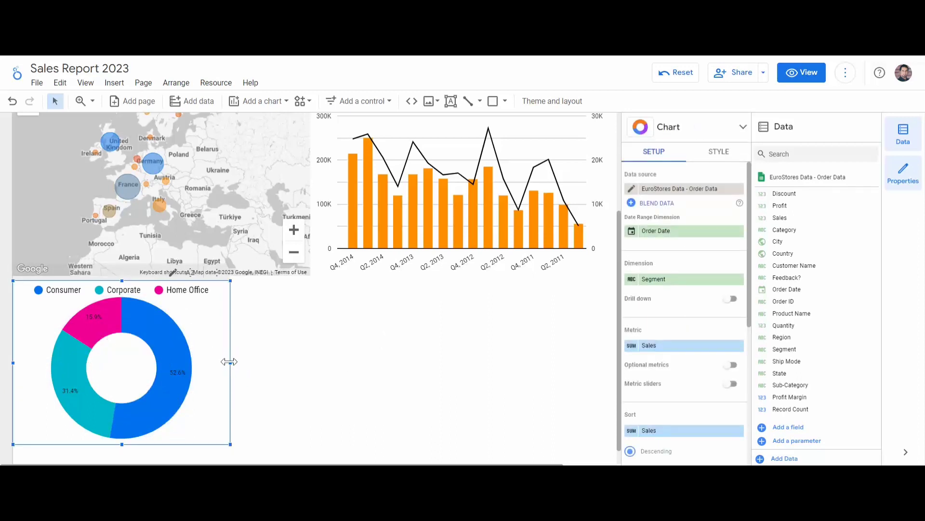
left_click_drag(230, 362, 305, 387)
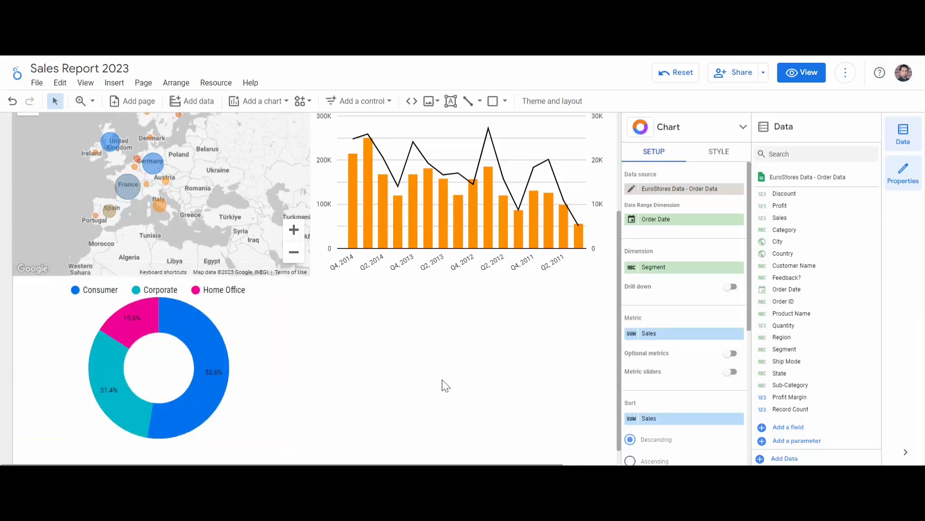
left_click(426, 382)
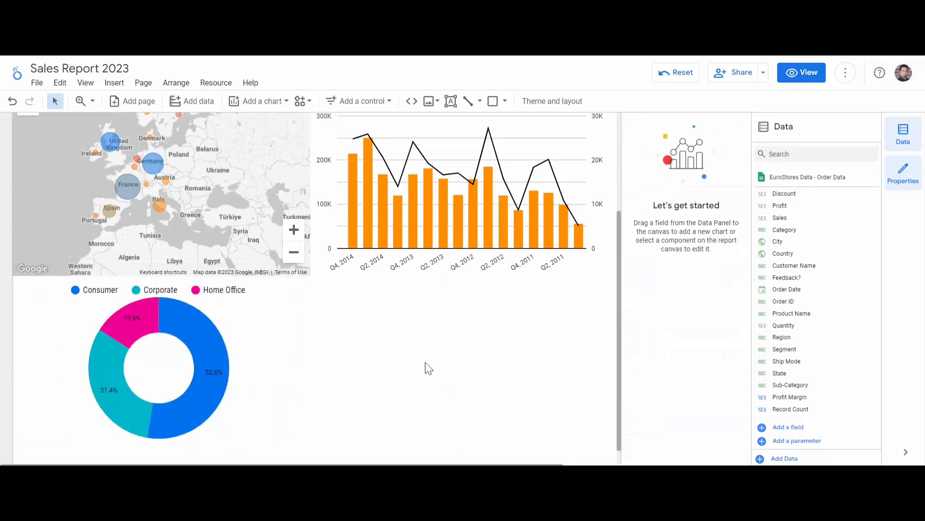
Step: Add a treemap beside the donut chart, spanning the width of the combo chart above it
left_click(285, 102)
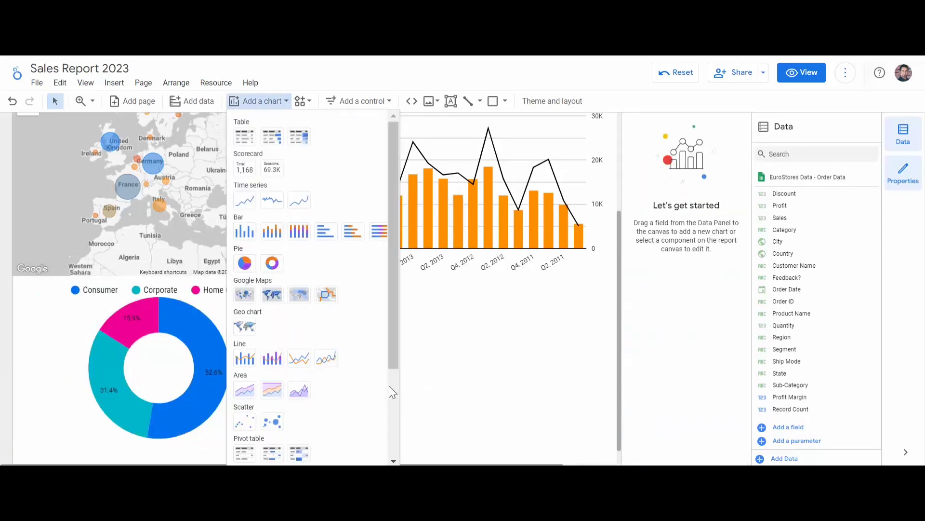
scroll(389, 385, "down", 3)
left_click(251, 396)
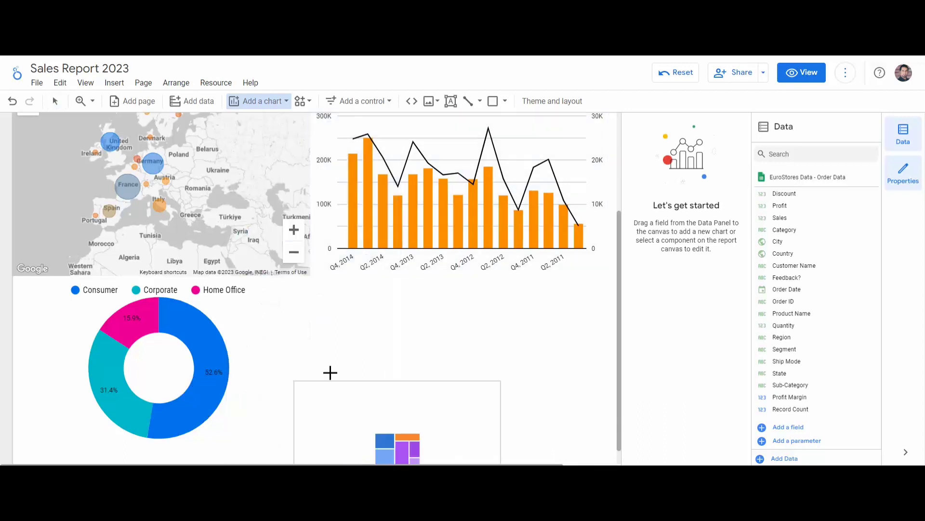
mouse_move(307, 280)
left_mouse_down()
mouse_move(527, 443)
mouse_move(620, 454)
mouse_move(619, 463)
mouse_move(610, 460)
left_mouse_up()
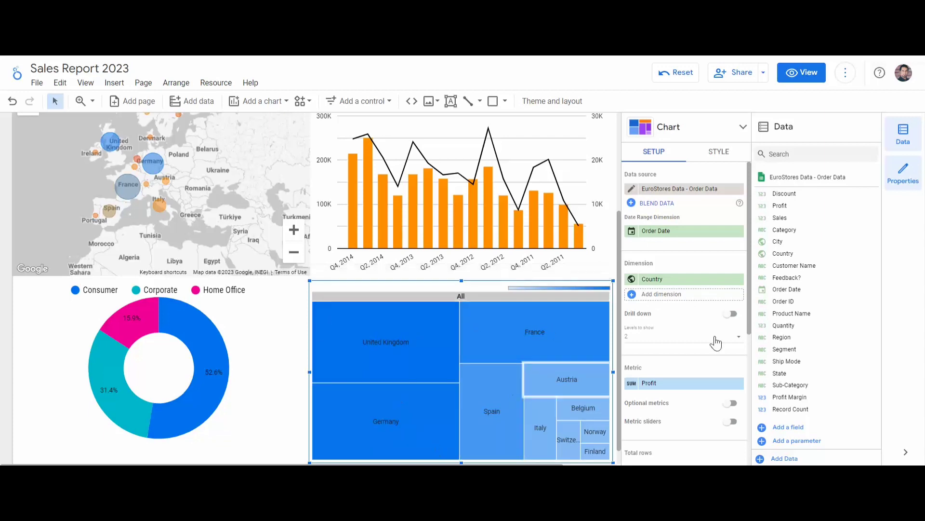
Step: Set the treemap's dimension to Ship Mode and its metric to Sales
left_click(693, 280)
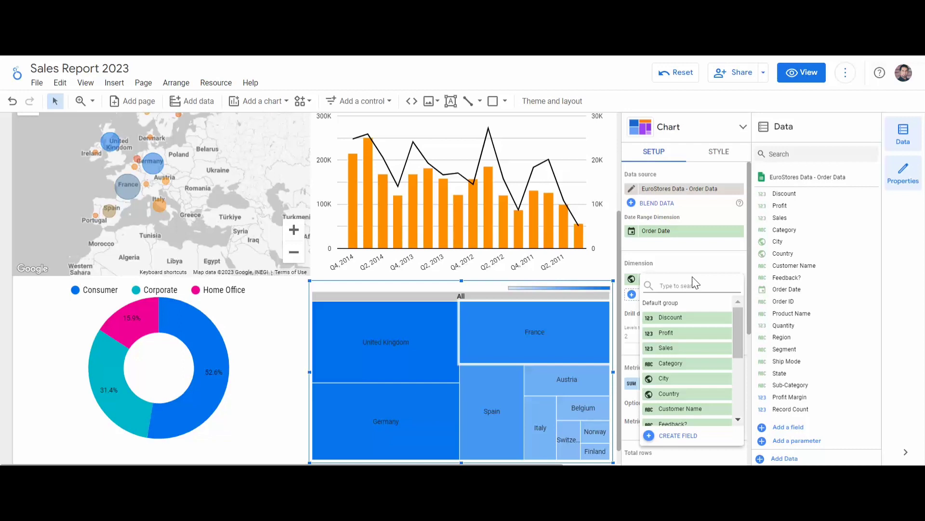
scroll(677, 393, "down", 3)
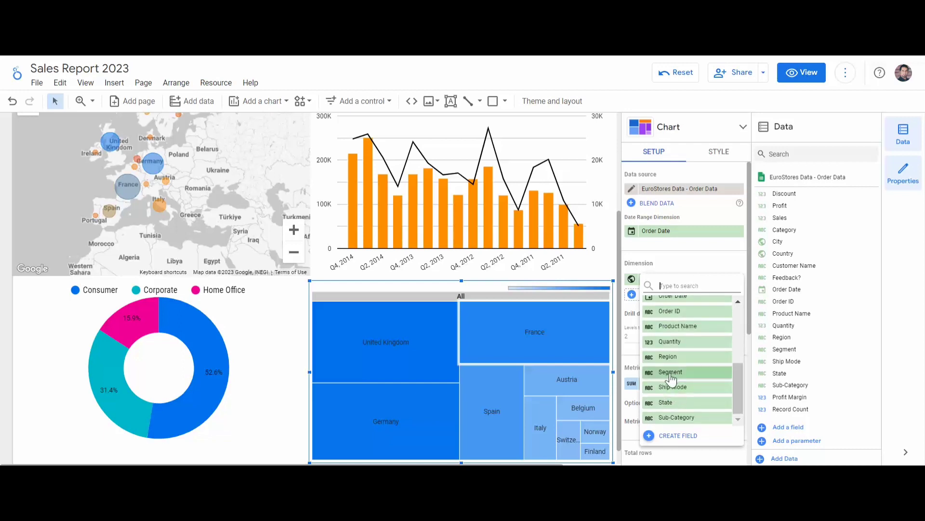
left_click(683, 393)
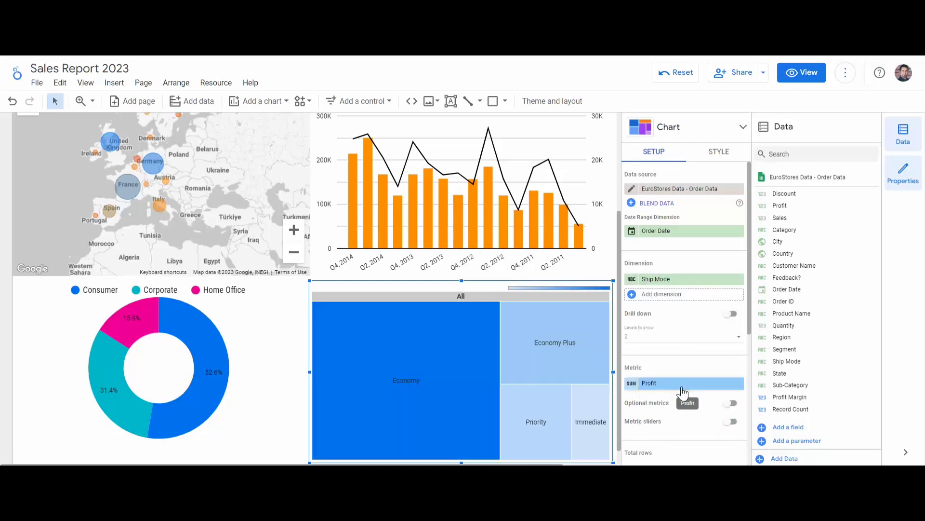
mouse_move(406, 391)
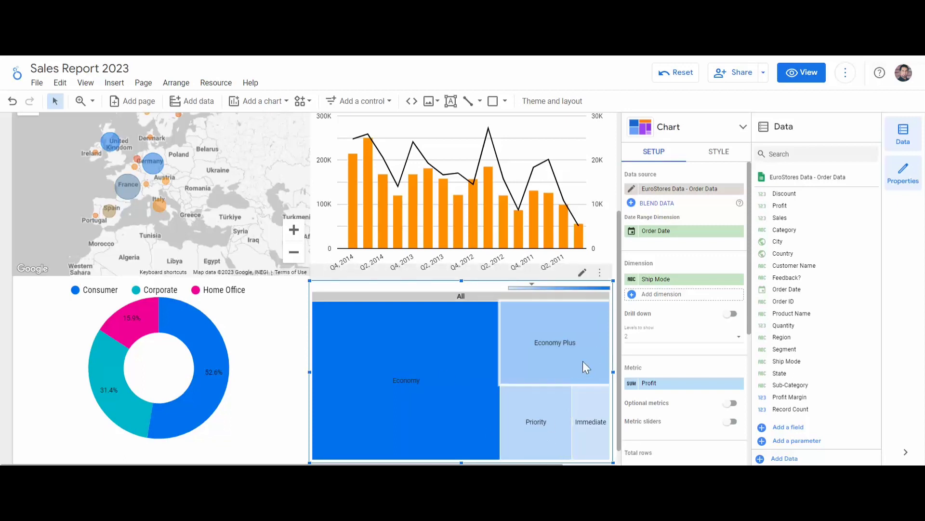
left_click(649, 388)
left_click(657, 394)
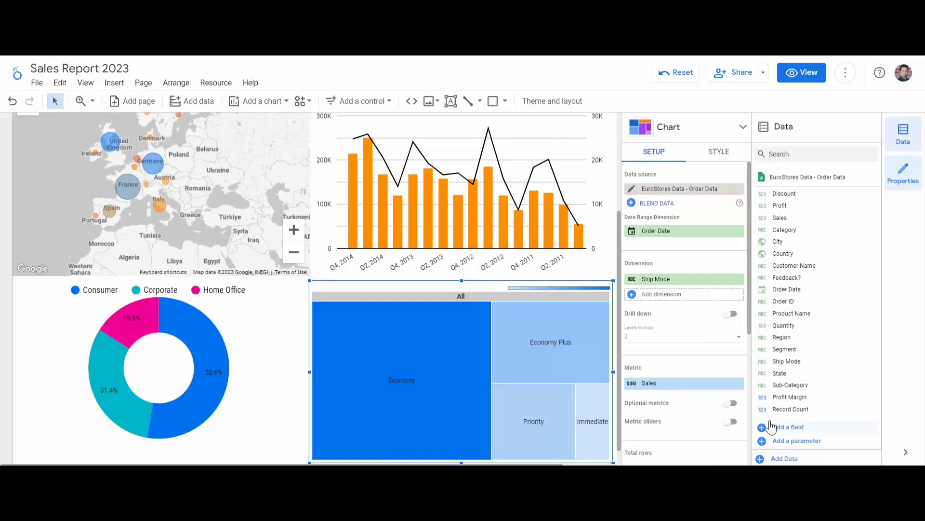
Step: Read the sales tooltips of the treemap's ship mode tiles, from Economy to Immediate
mouse_move(430, 404)
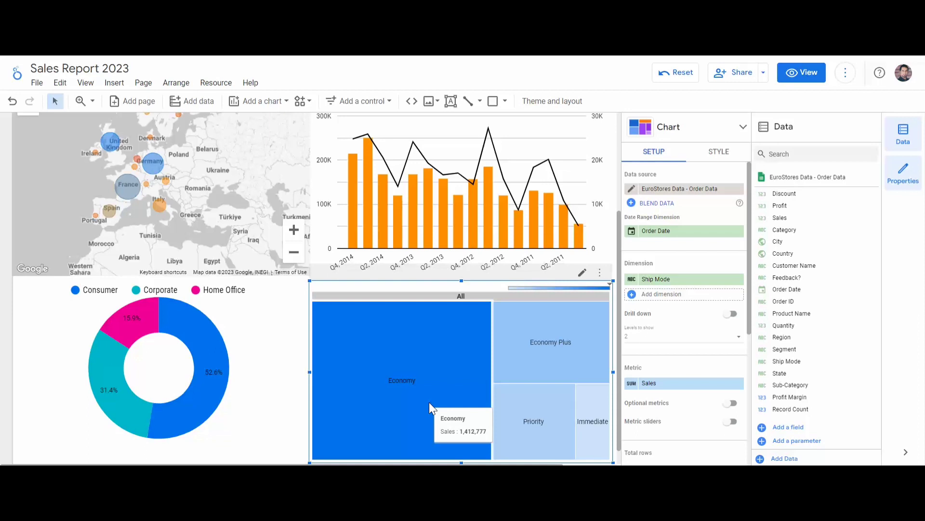
mouse_move(580, 357)
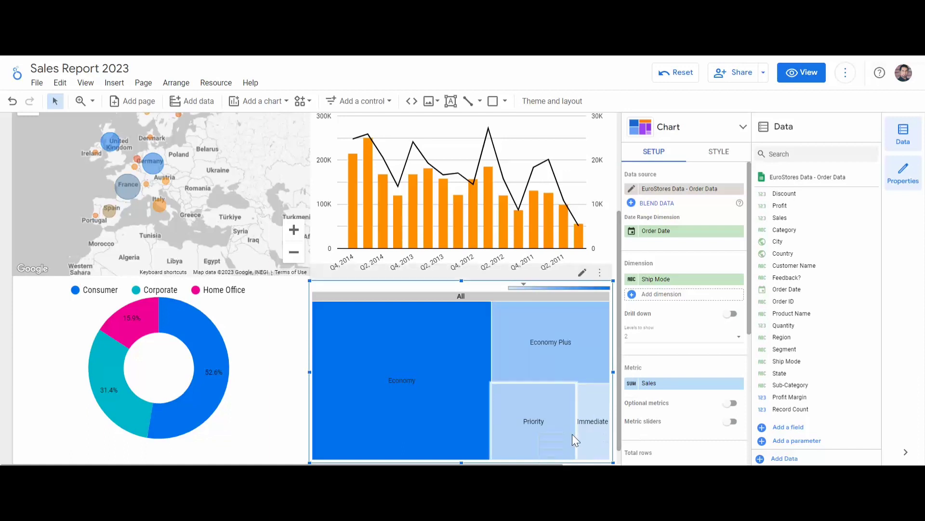
mouse_move(590, 434)
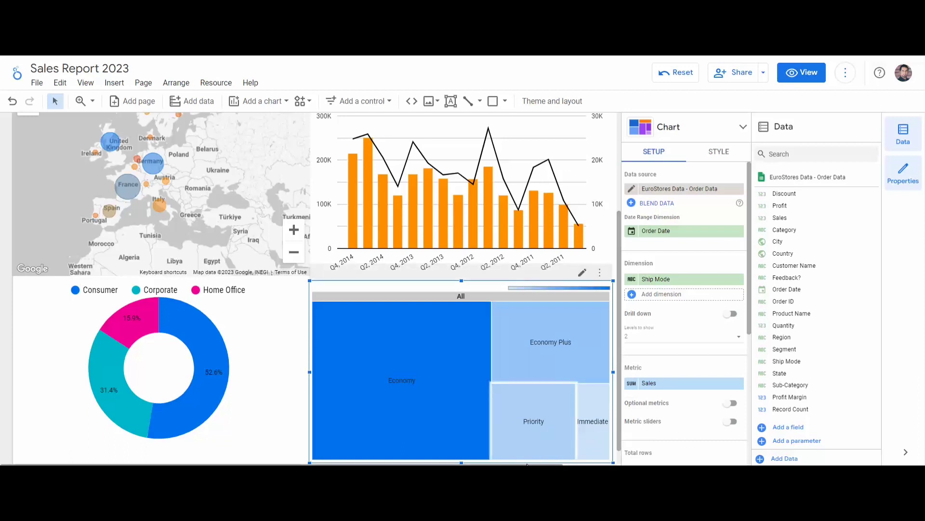
mouse_move(371, 315)
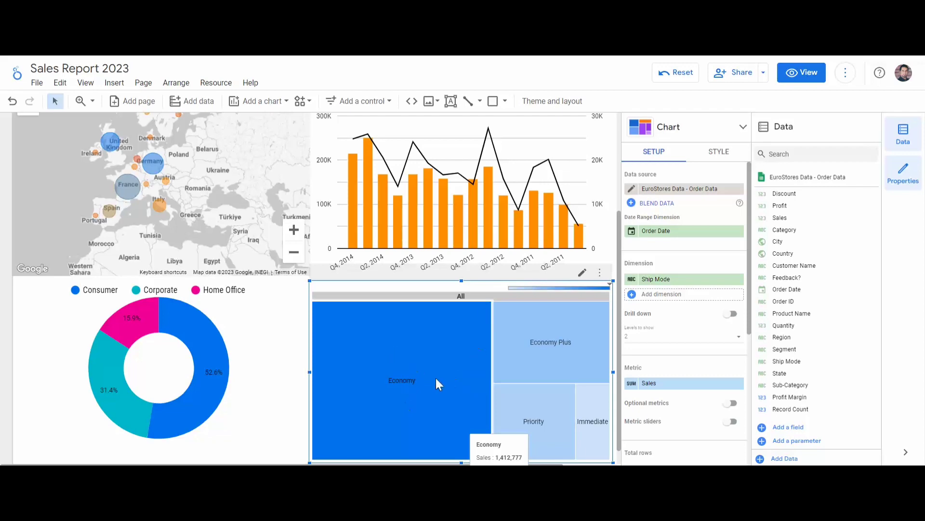
Step: Review the scorecards, combo chart and donut chart, and look closer at western Europe on the country map
scroll(436, 378, "up", 3)
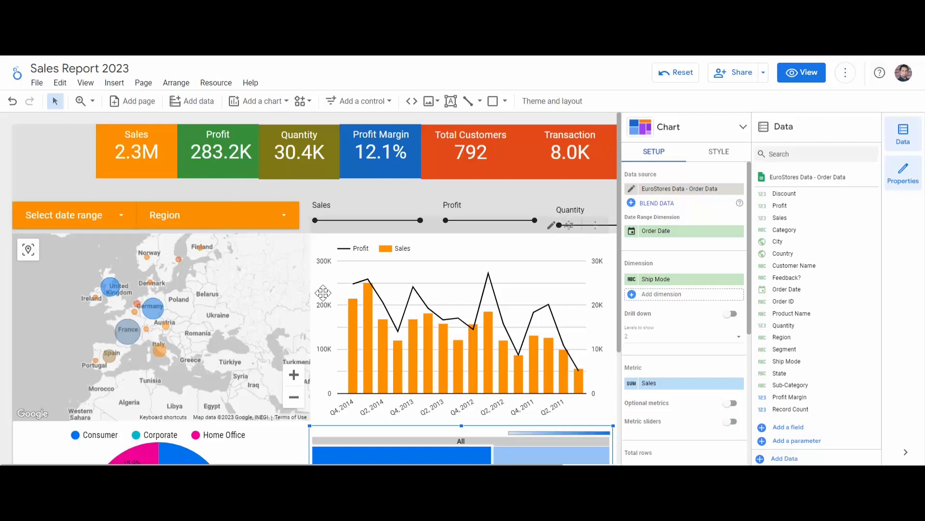
scroll(323, 293, "down", 3)
scroll(323, 293, "up", 3)
scroll(241, 249, "up", 4)
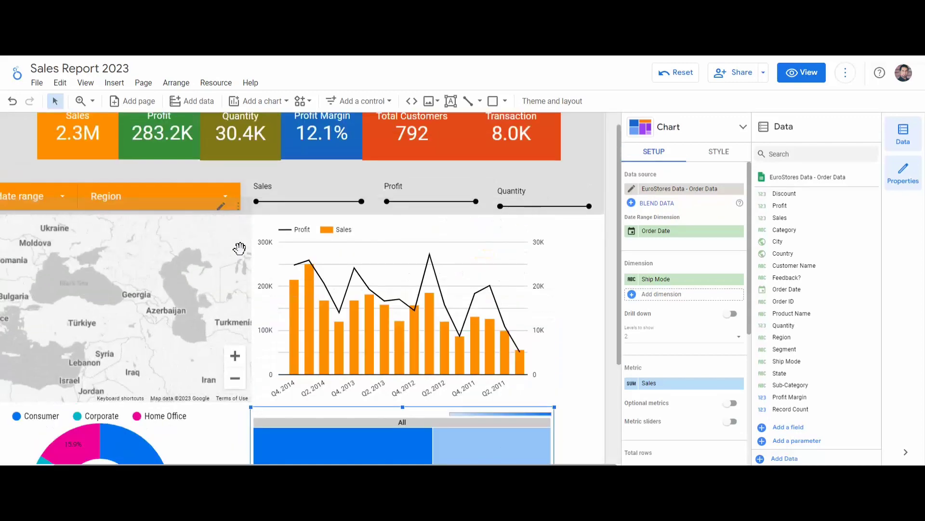
scroll(148, 268, "down", 3)
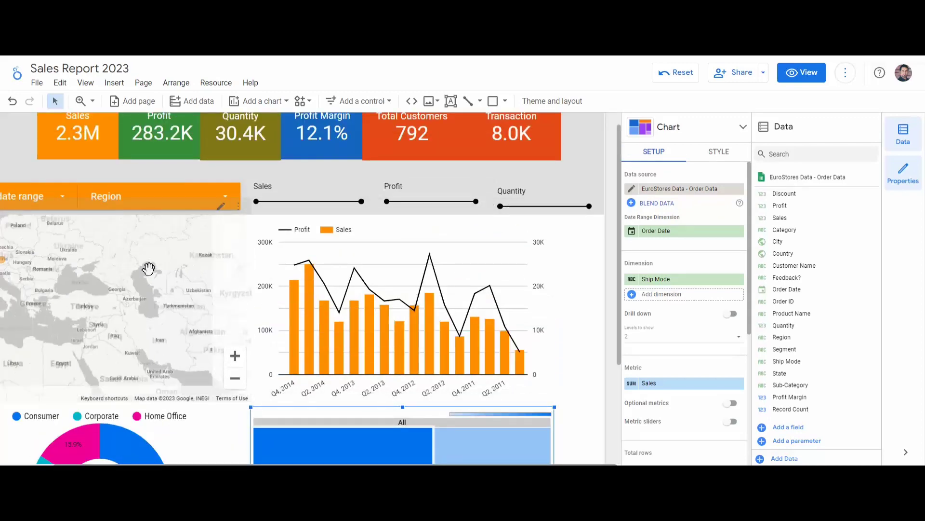
scroll(149, 269, "down", 1)
scroll(40, 261, "up", 1)
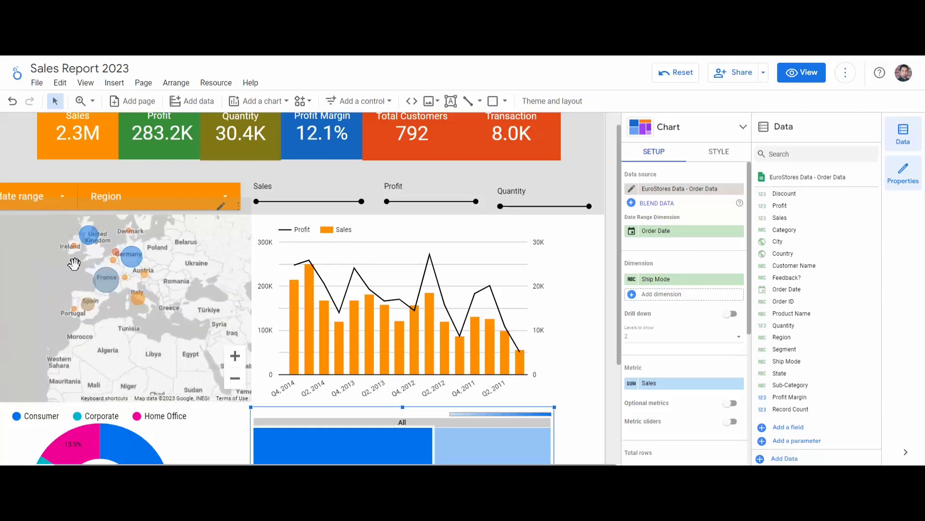
scroll(73, 263, "up", 1)
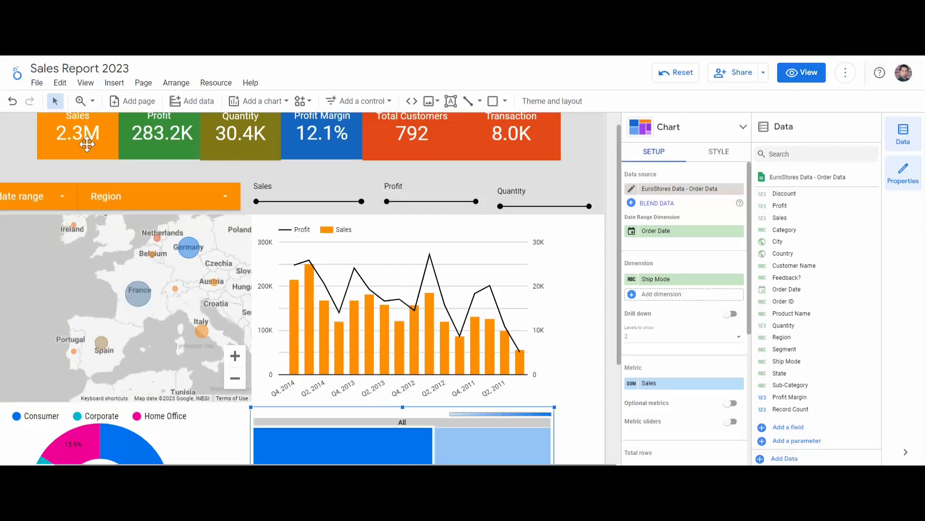
scroll(363, 437, "down", 1)
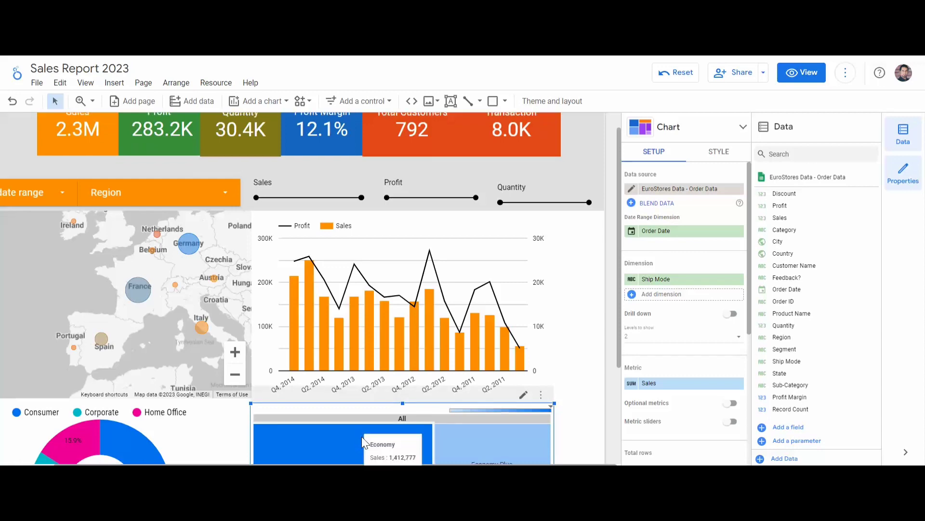
Step: Cross-filter the dashboard by the treemap's Economy tile and check the scorecards and charts
scroll(362, 435, "down", 3)
left_click(355, 362)
scroll(241, 332, "up", 3)
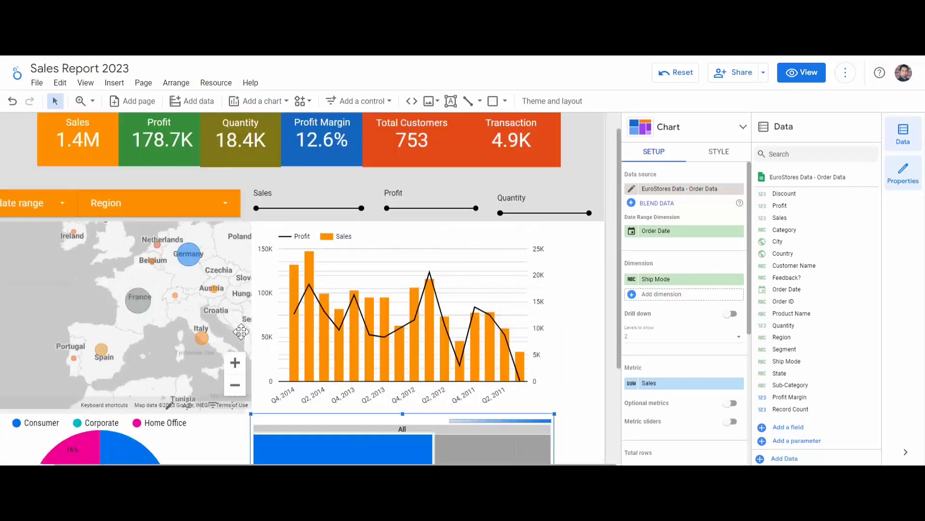
scroll(241, 331, "up", 1)
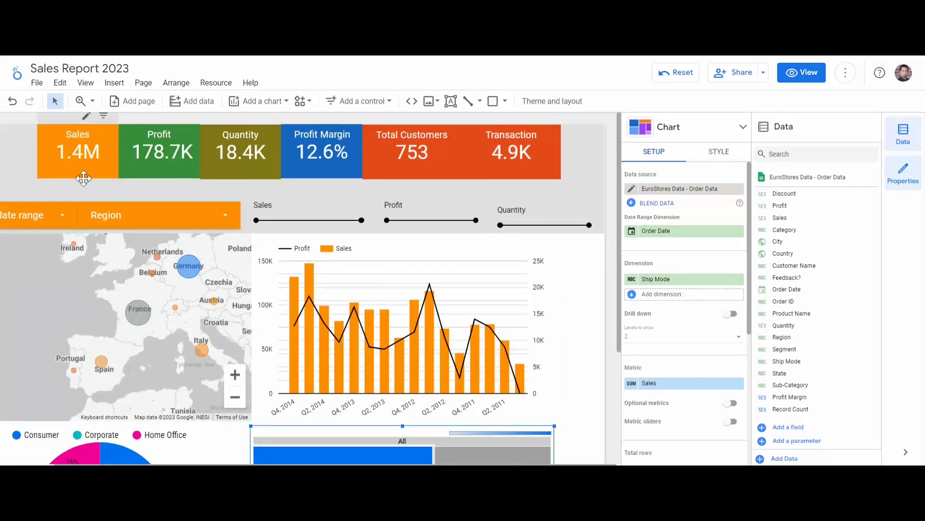
scroll(412, 326, "down", 3)
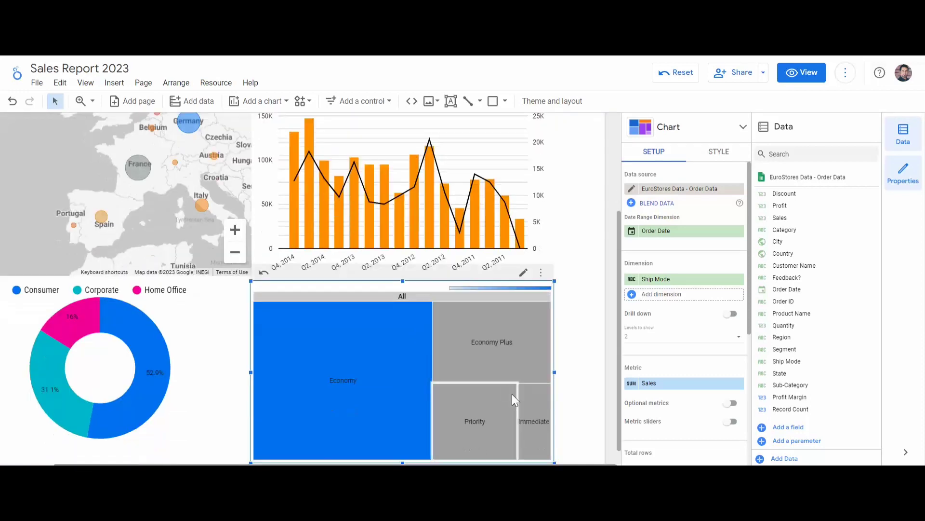
Step: Cross-filter the dashboard by the treemap's Immediate tile, check the scorecards, map and donut chart, and clear the treemap filter
mouse_move(533, 420)
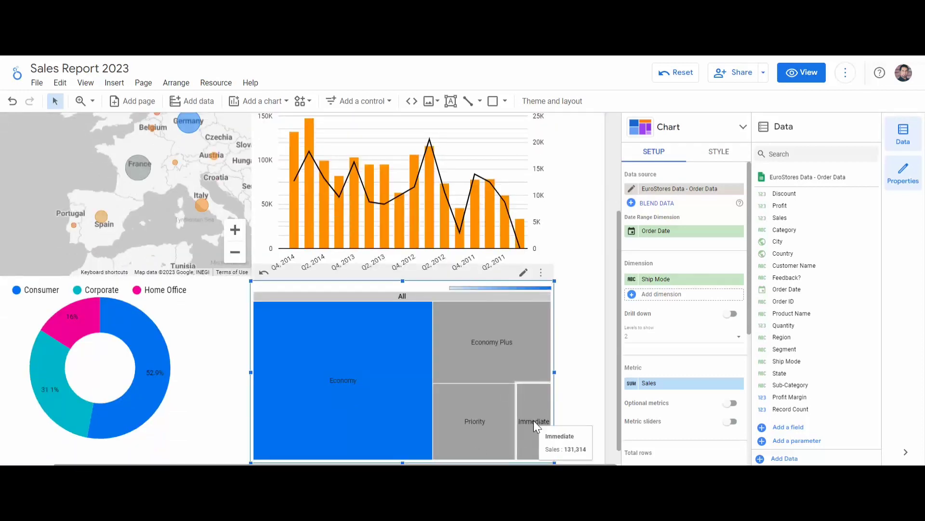
left_click(533, 420)
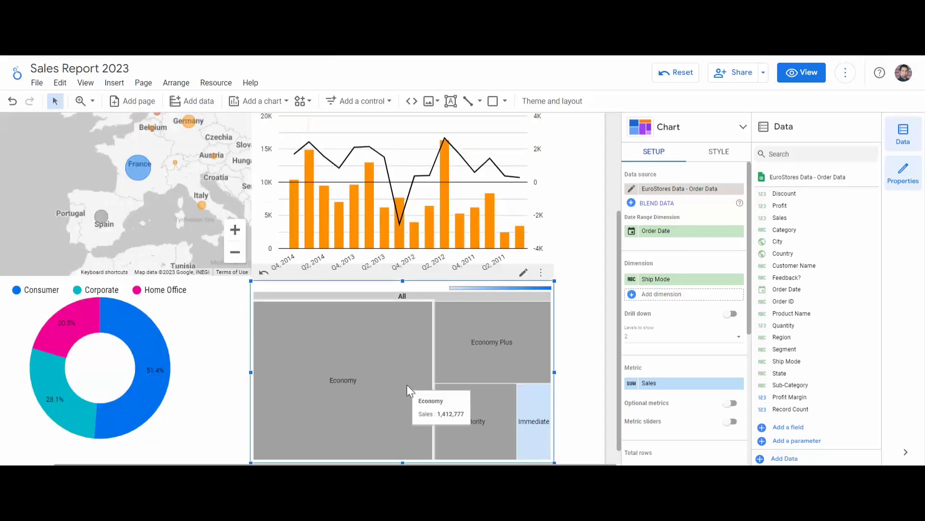
scroll(246, 328, "up", 3)
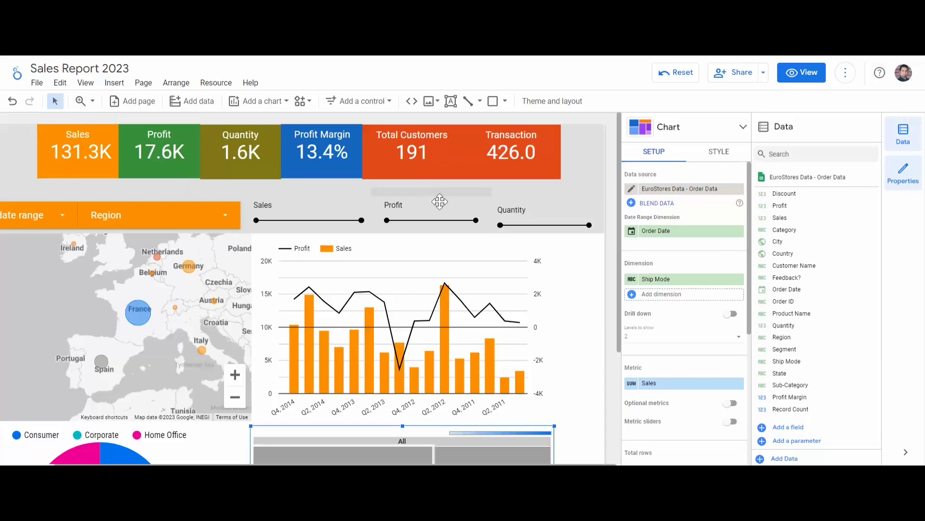
scroll(219, 362, "down", 1)
scroll(219, 363, "up", 1)
left_click_drag(196, 330, 136, 322)
scroll(572, 319, "down", 4)
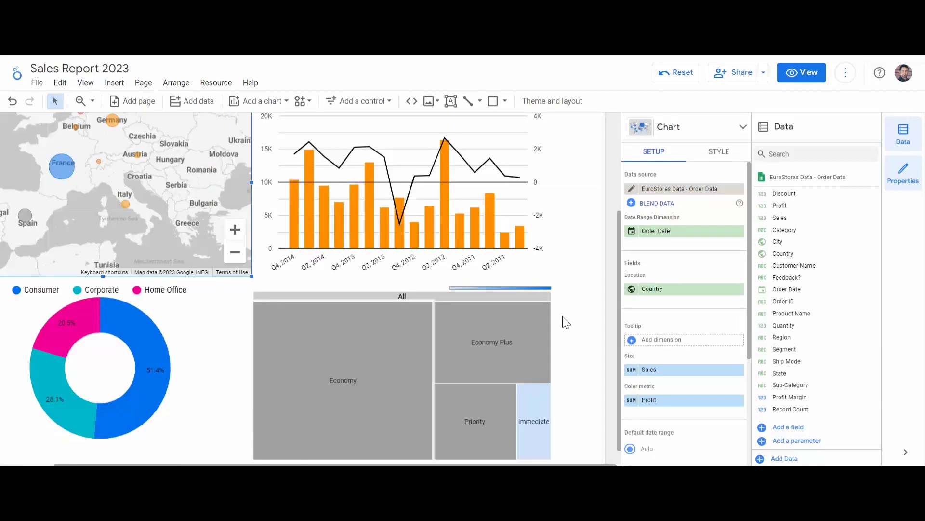
scroll(537, 320, "up", 4)
scroll(450, 324, "down", 3)
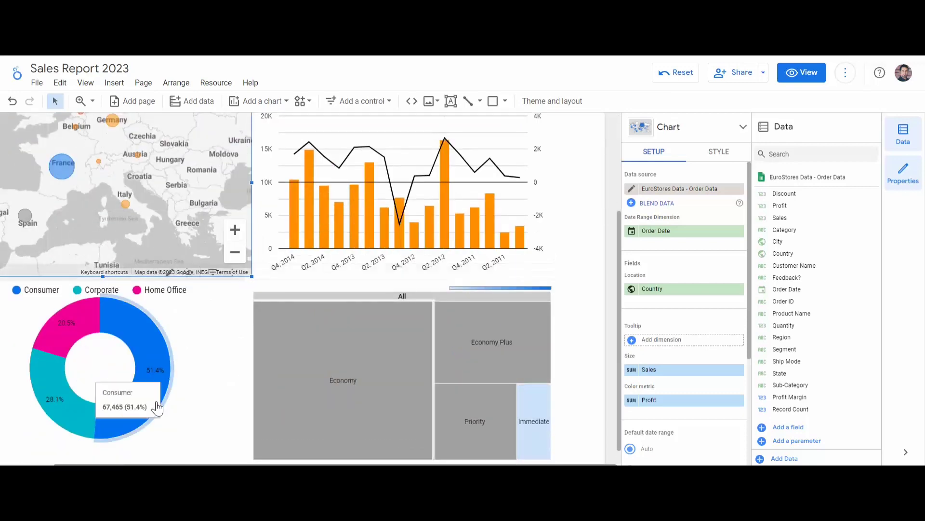
left_click(352, 388)
left_click(381, 410)
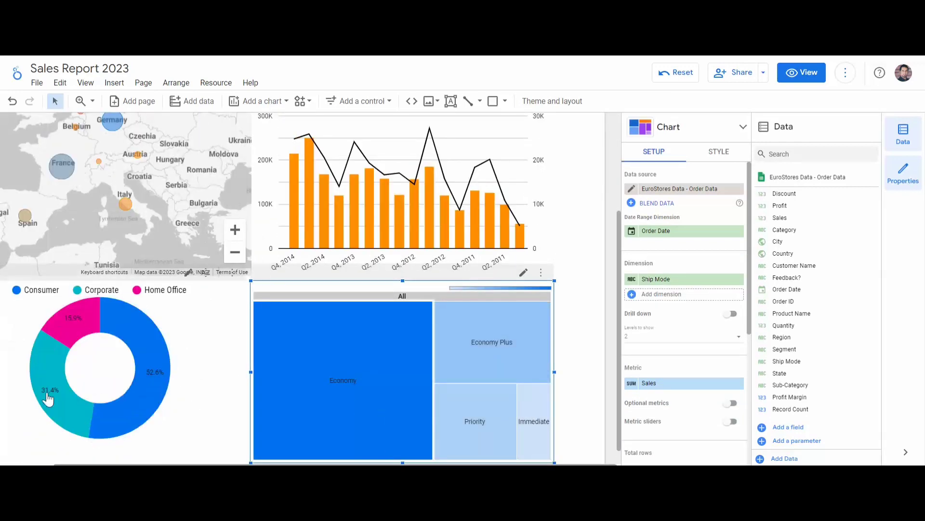
Step: Cross-filter the dashboard by the donut chart's Consumer slice, check the scorecards, map and treemap, and clear that filter
left_click(157, 391)
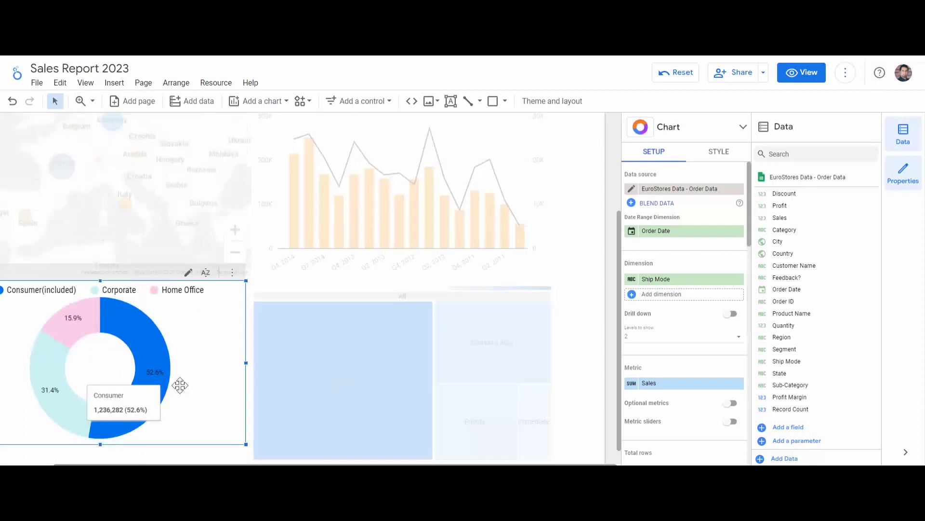
scroll(176, 376, "up", 3)
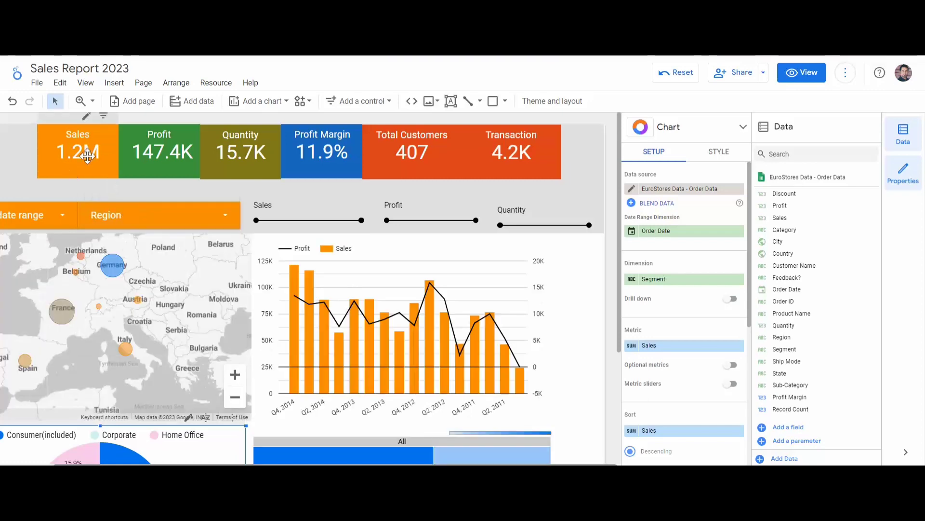
left_click(135, 311)
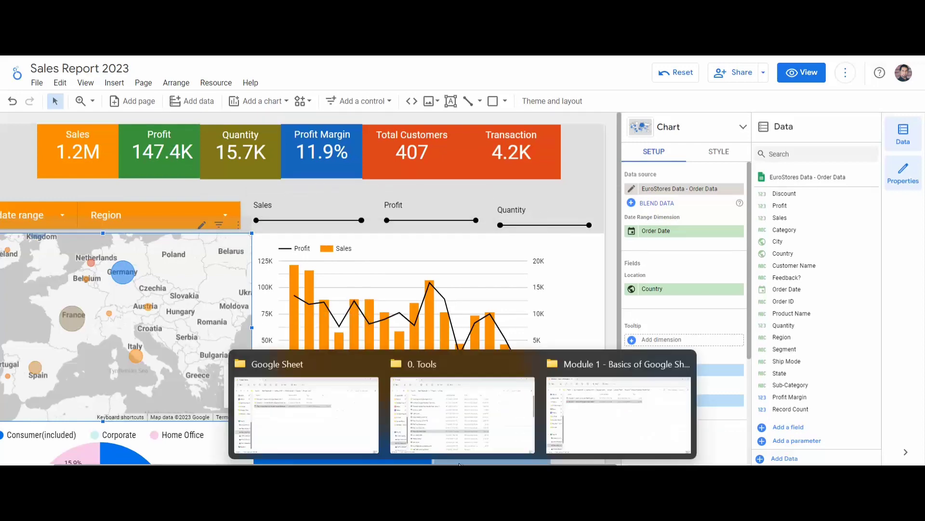
left_click_drag(482, 464, 426, 465)
scroll(169, 384, "down", 3)
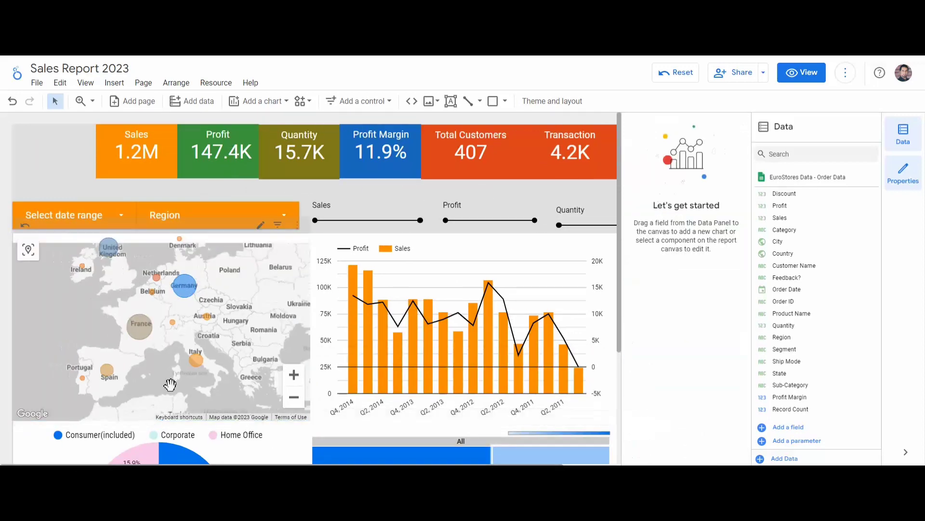
scroll(155, 380, "up", 3)
left_click_drag(244, 324, 204, 313)
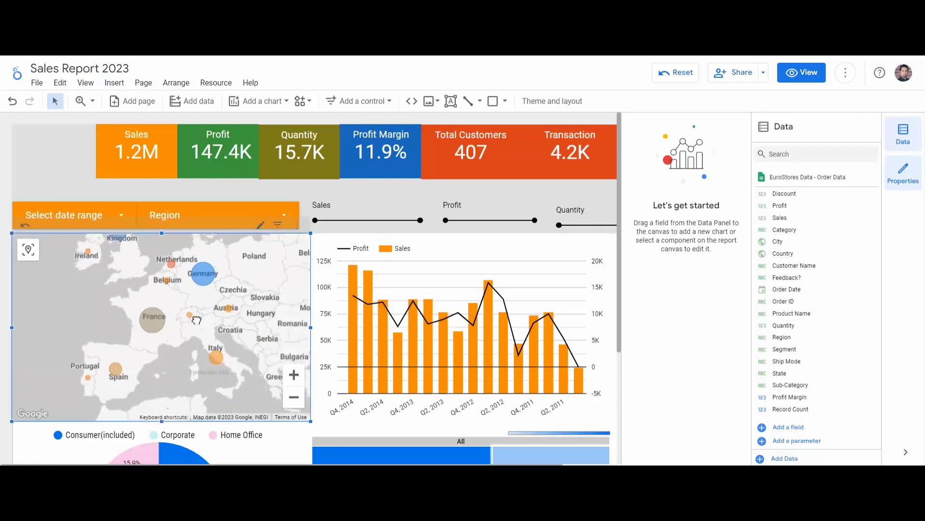
left_click(593, 196)
scroll(330, 260, "down", 3)
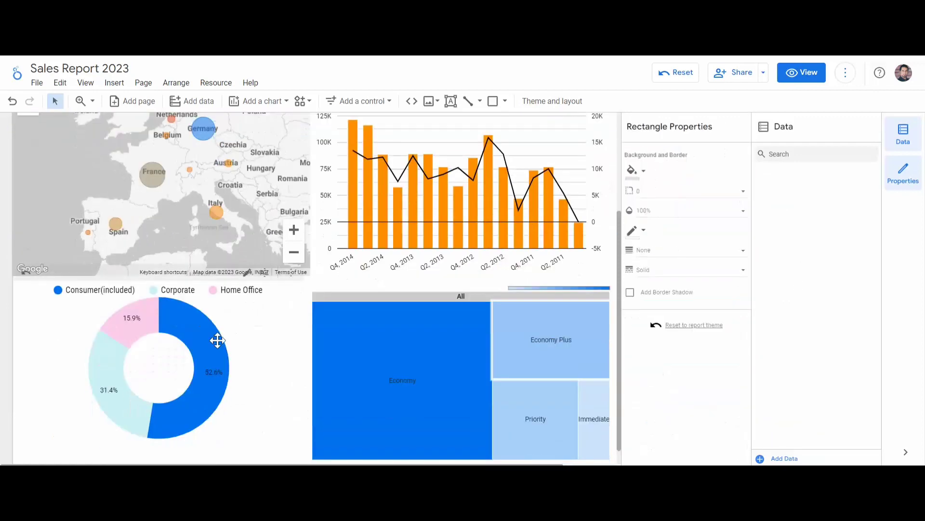
left_click(207, 357)
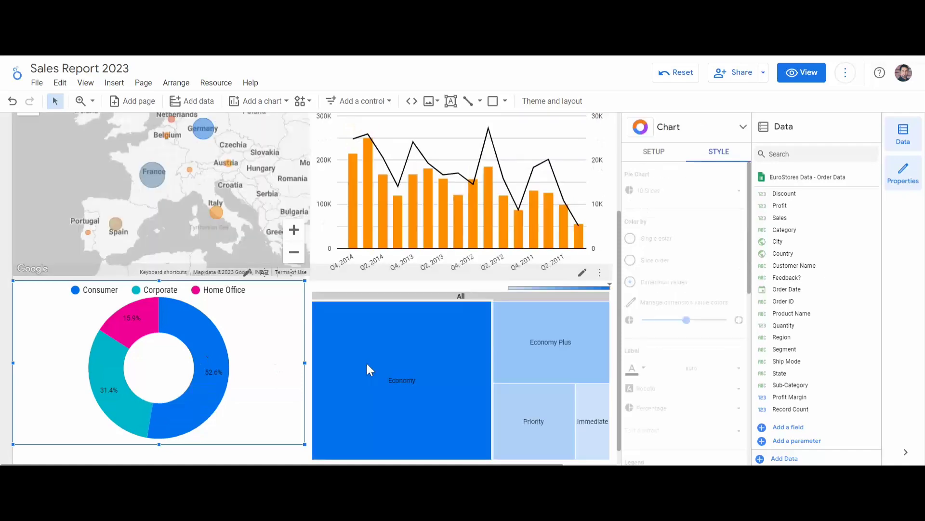
Step: Shift the treemap slightly to the right and reposition the country map's view to include the United Kingdom and Denmark
scroll(329, 371, "up", 3)
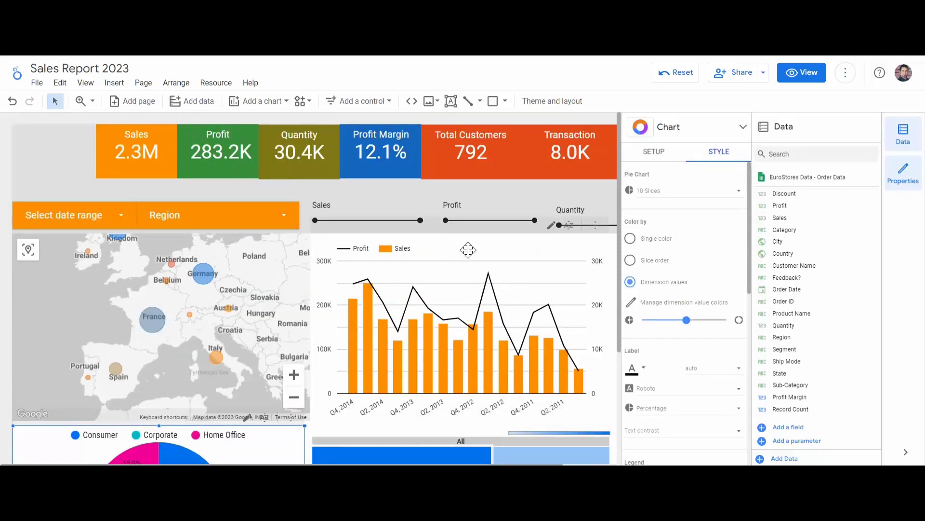
mouse_move(380, 370)
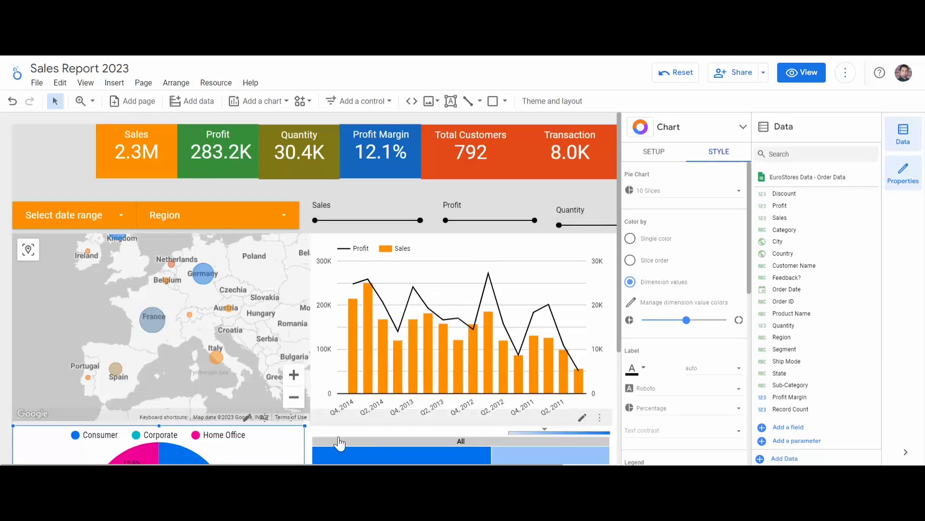
left_click_drag(526, 463, 545, 452)
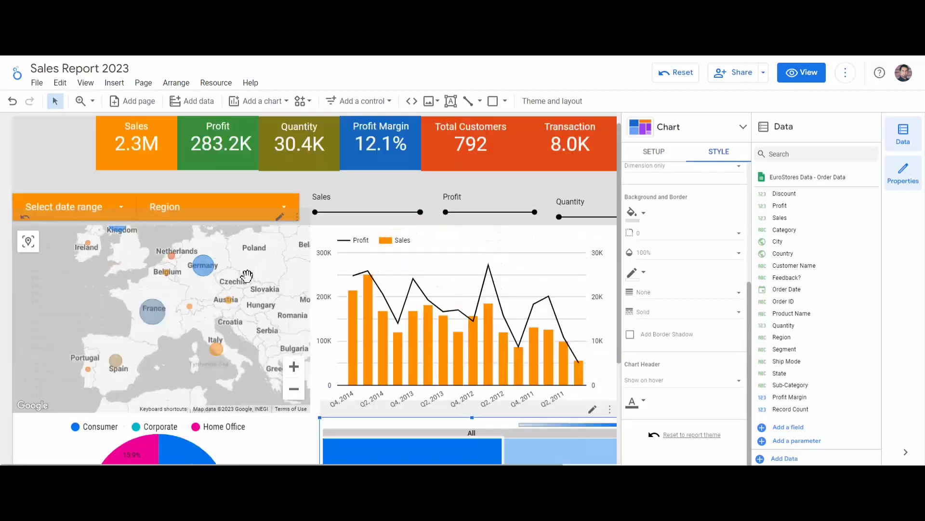
scroll(253, 284, "up", 6)
scroll(269, 317, "down", 2)
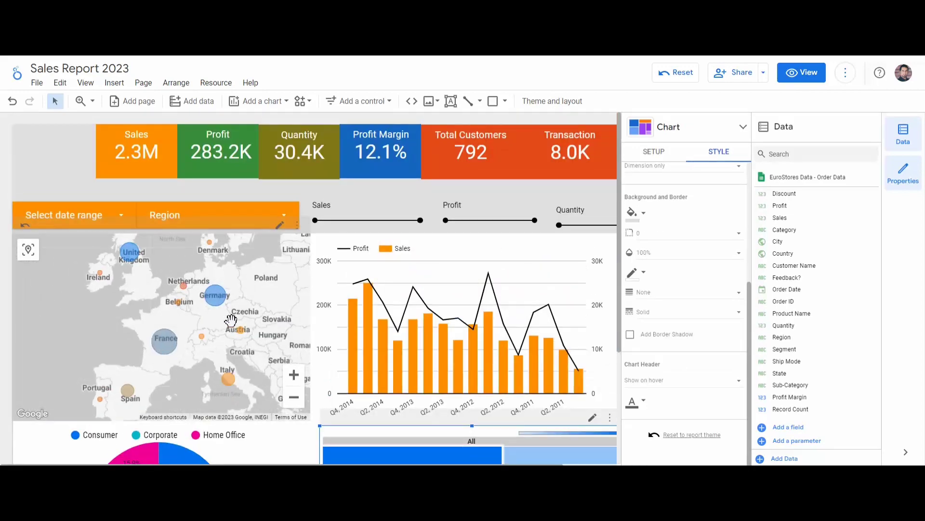
Step: Shift the country map's view slightly west and hide the chart properties and data panes to clear the workspace
left_click(196, 315)
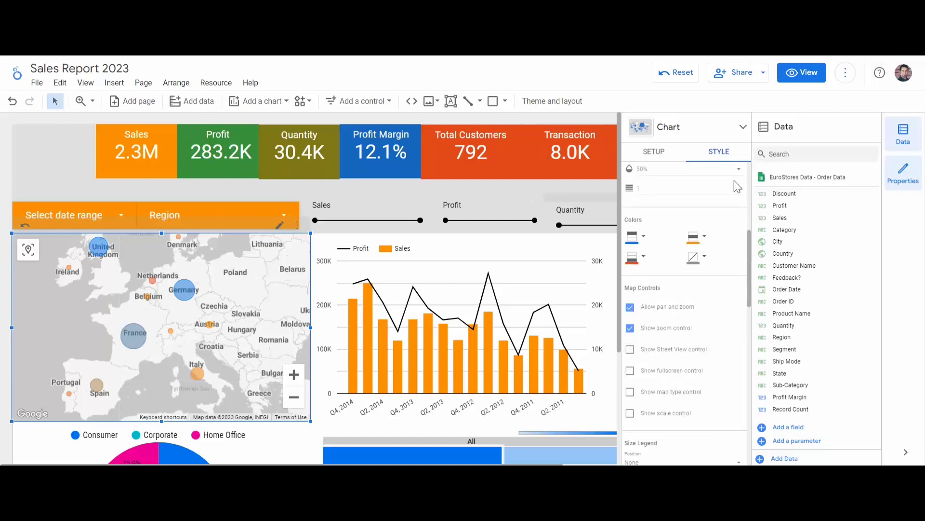
left_click(896, 155)
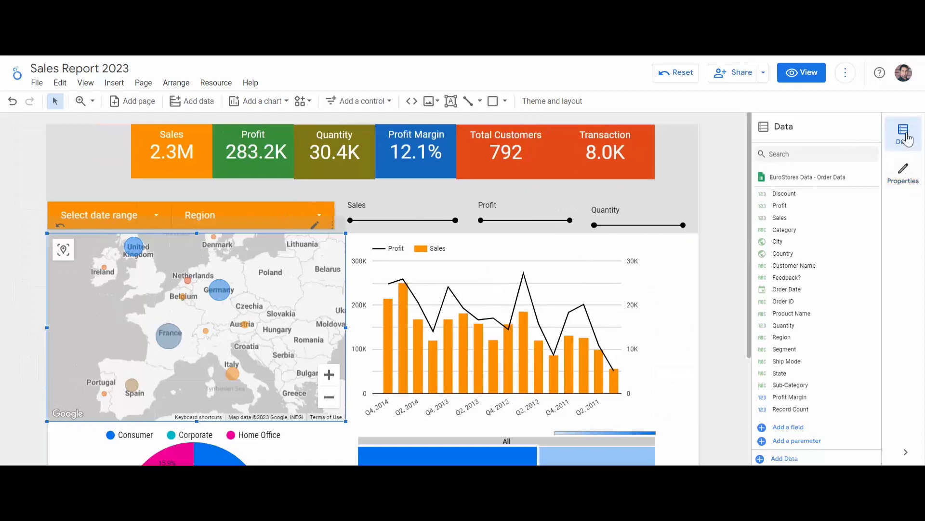
left_click(902, 139)
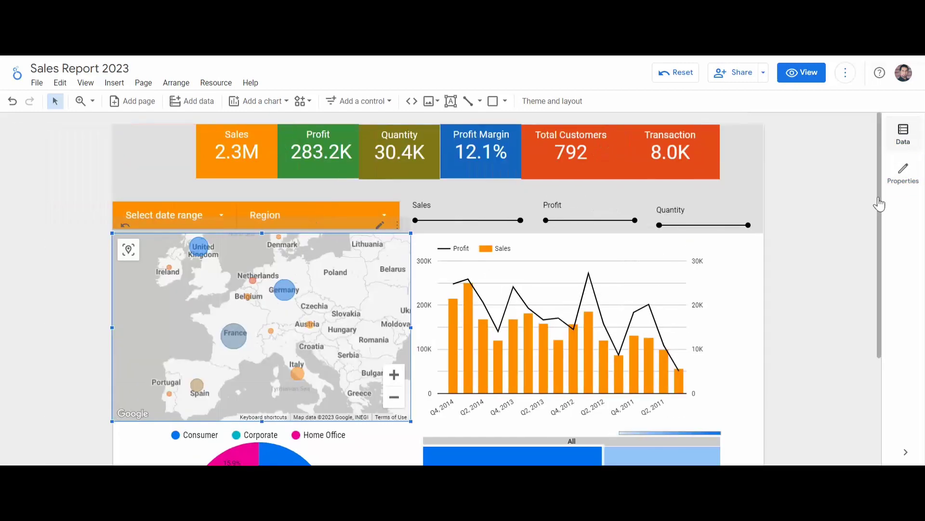
Step: Try sharing the report with people and groups using the Editor role, and dismiss the dialog without inviting anyone
left_click(767, 77)
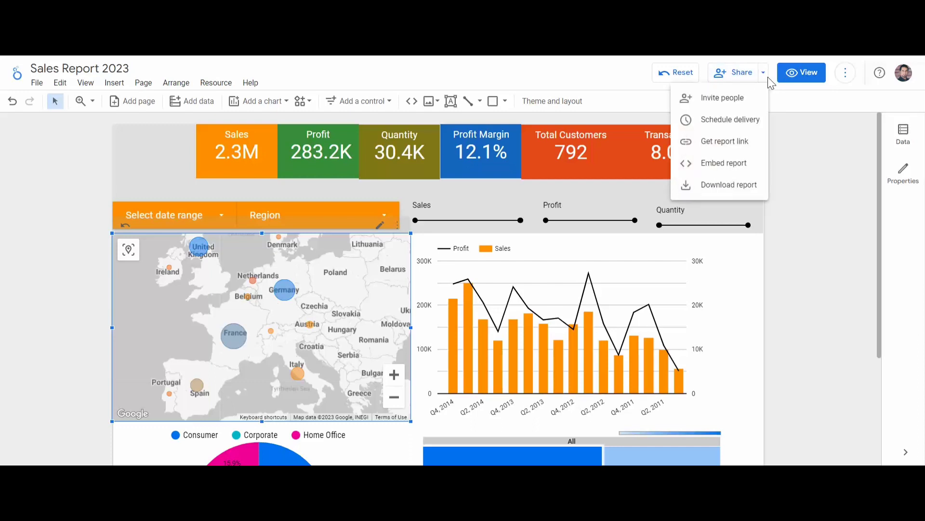
left_click(708, 100)
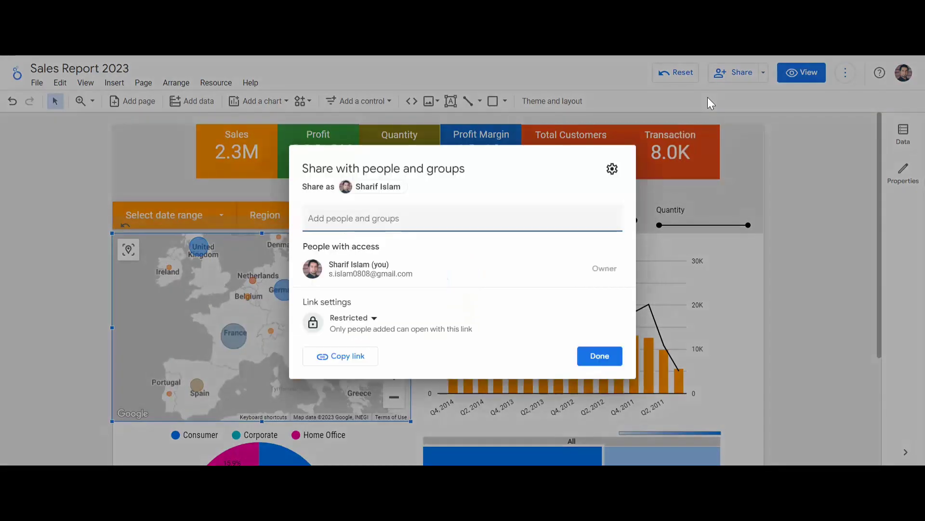
left_click(399, 220)
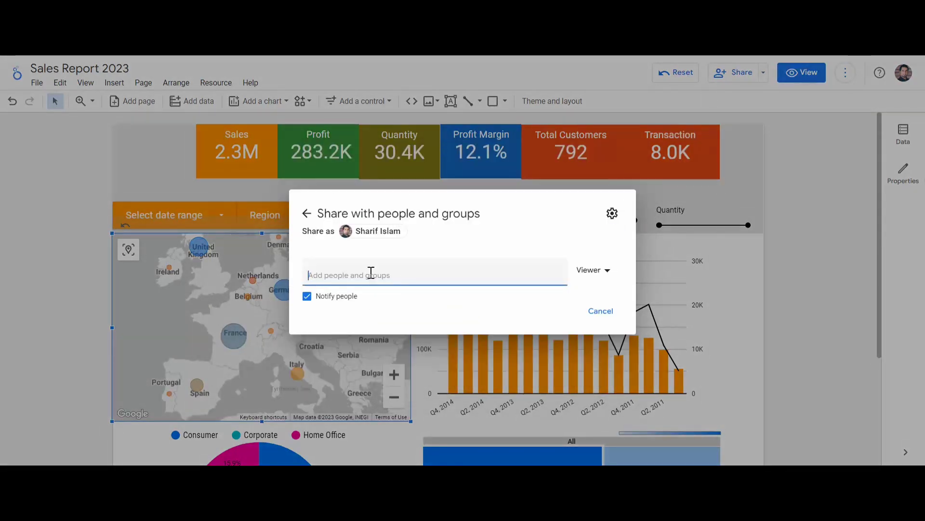
left_click(588, 273)
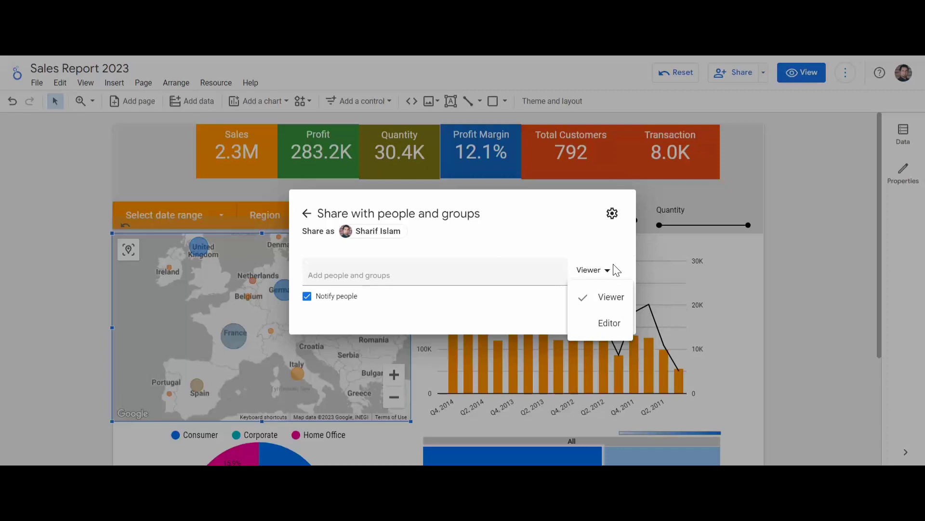
left_click(611, 324)
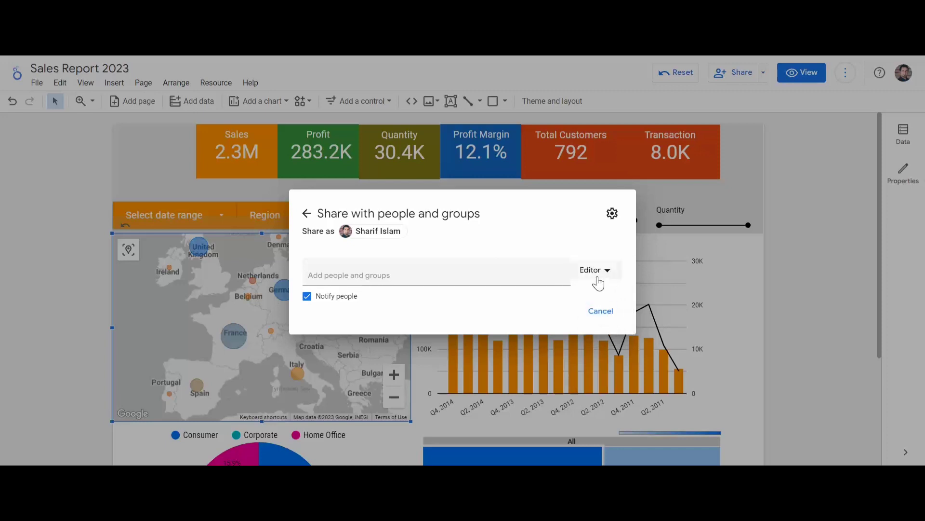
left_click(786, 196)
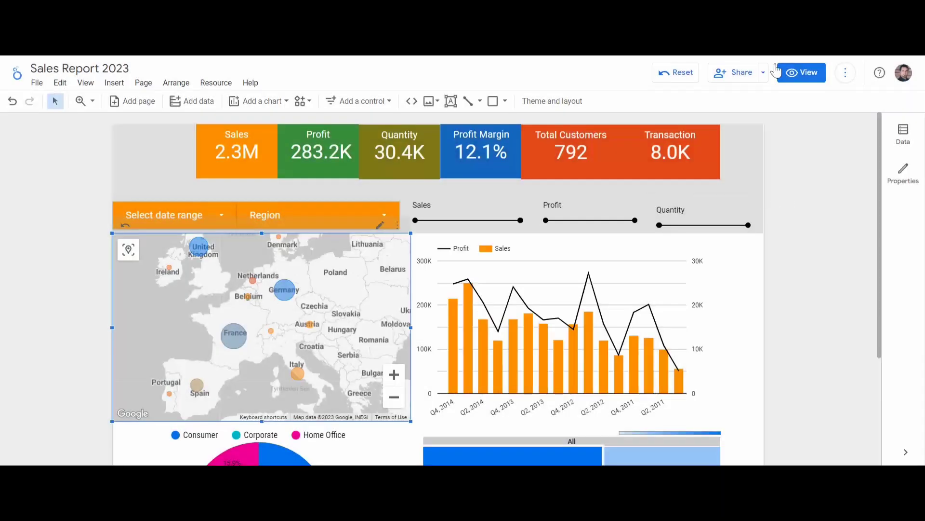
Step: Look at the report's shareable link and its current-view option, and close the link dialog
left_click(763, 73)
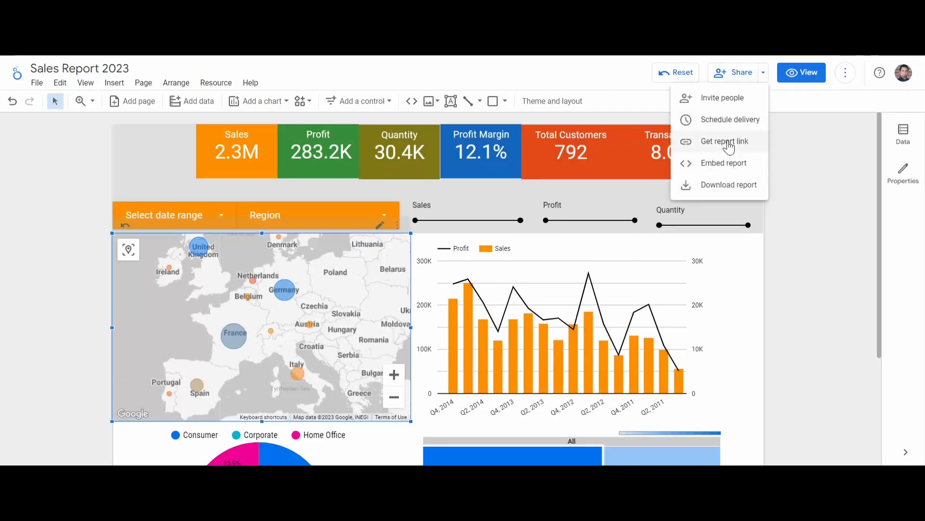
left_click(728, 141)
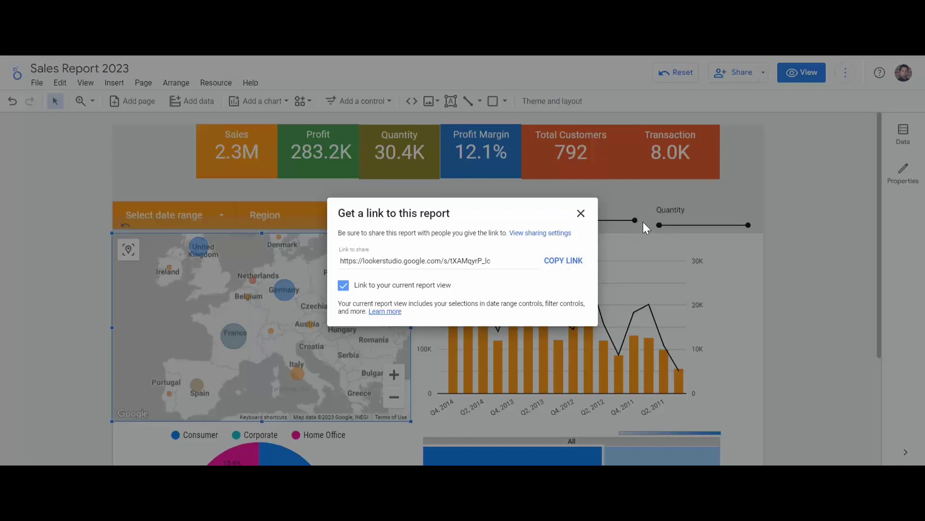
left_click(581, 213)
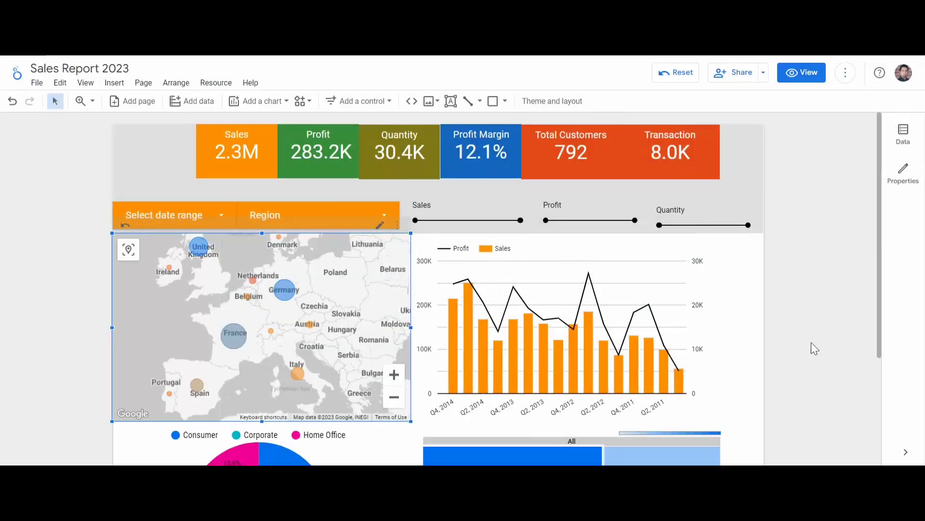
scroll(813, 347, "down", 3)
scroll(813, 347, "up", 3)
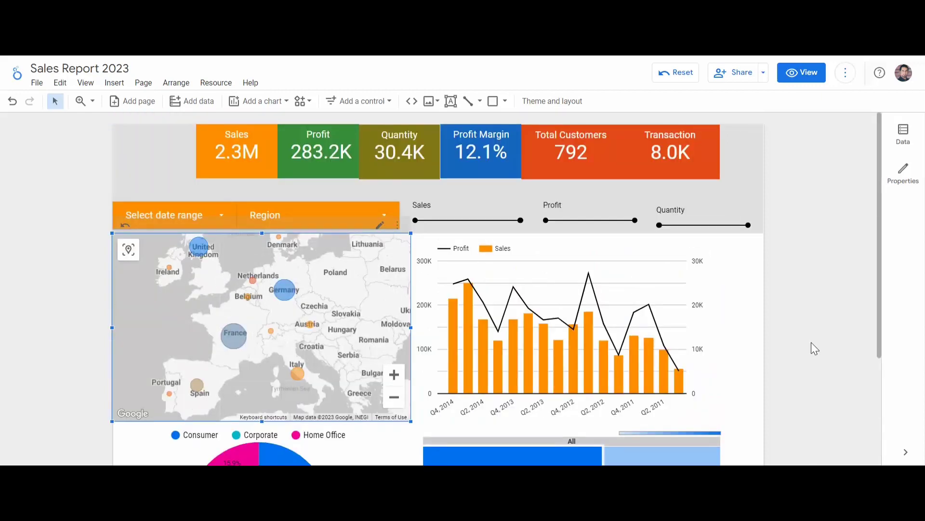
Step: Download the report as a PDF without custom background, link back or password protection options
left_click(763, 77)
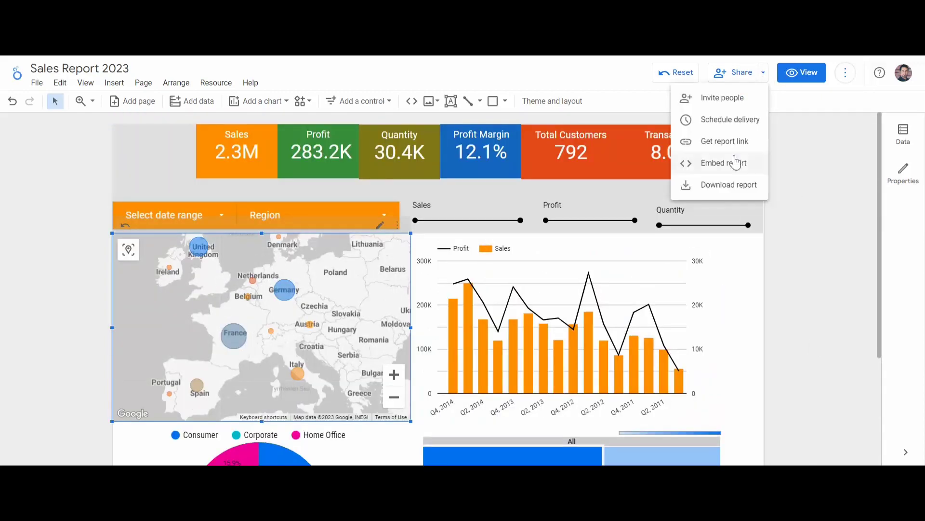
left_click(729, 188)
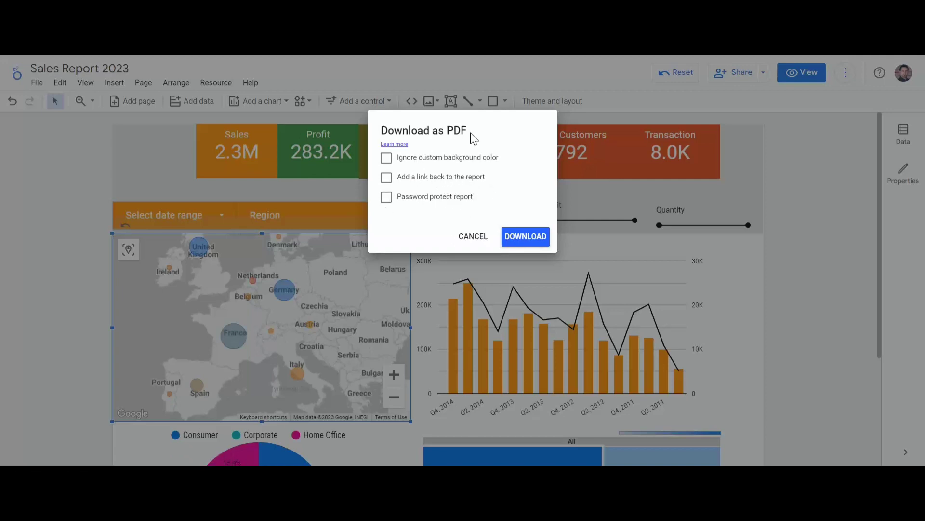
left_click(526, 237)
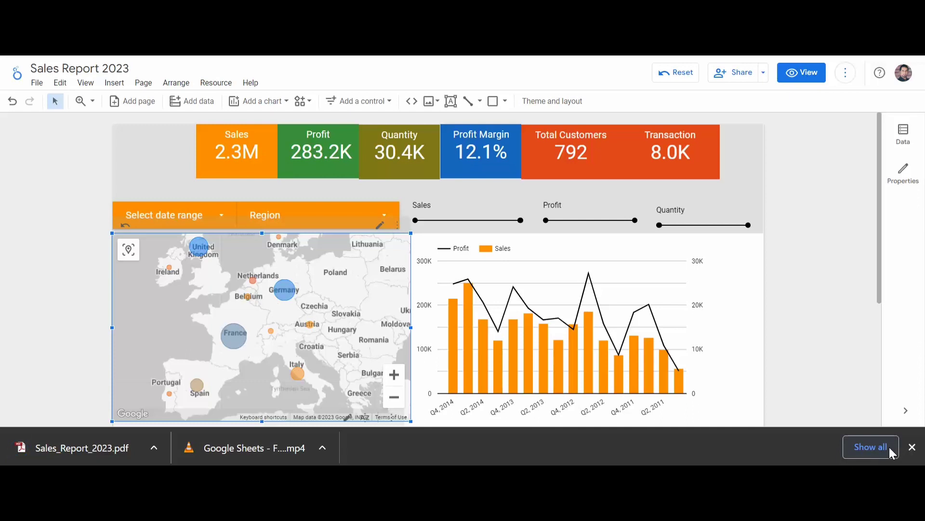
Step: Open the downloaded Sales_Report_2023.pdf, examine the exported scorecards and charts, and return to the report
left_click(67, 446)
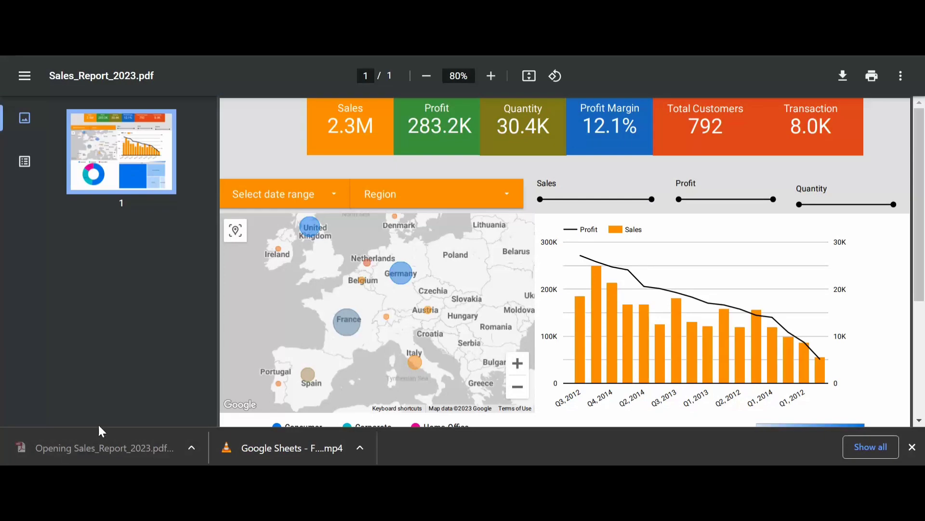
scroll(570, 282, "down", 4)
scroll(569, 285, "up", 4)
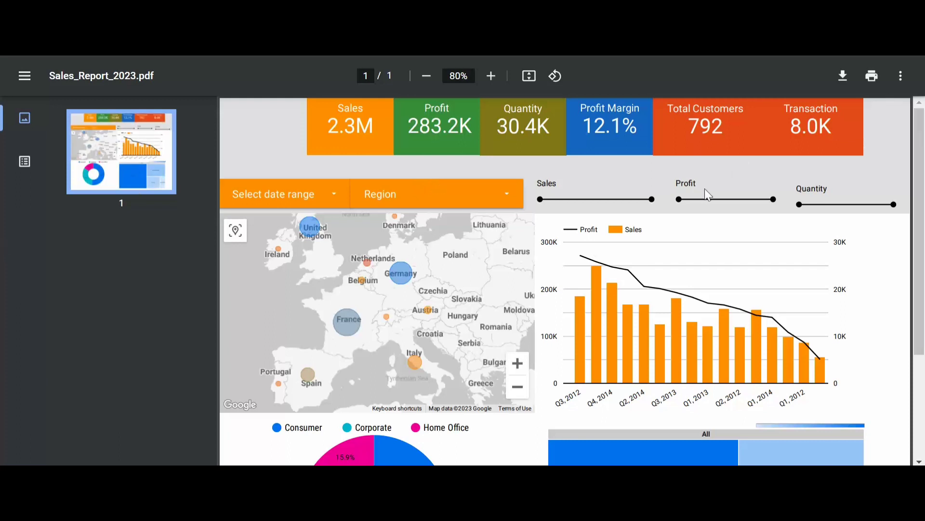
scroll(684, 222, "down", 3)
scroll(667, 248, "up", 3)
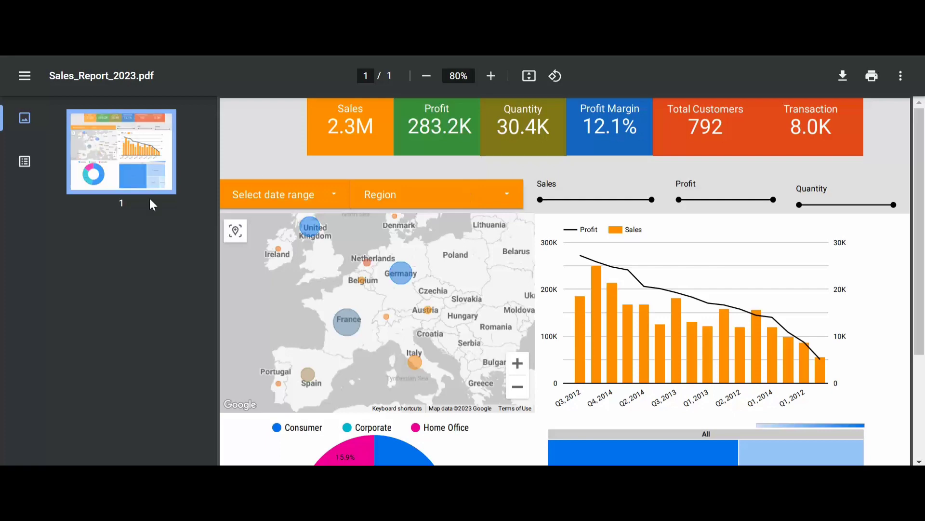
scroll(713, 224, "down", 3)
scroll(677, 250, "up", 3)
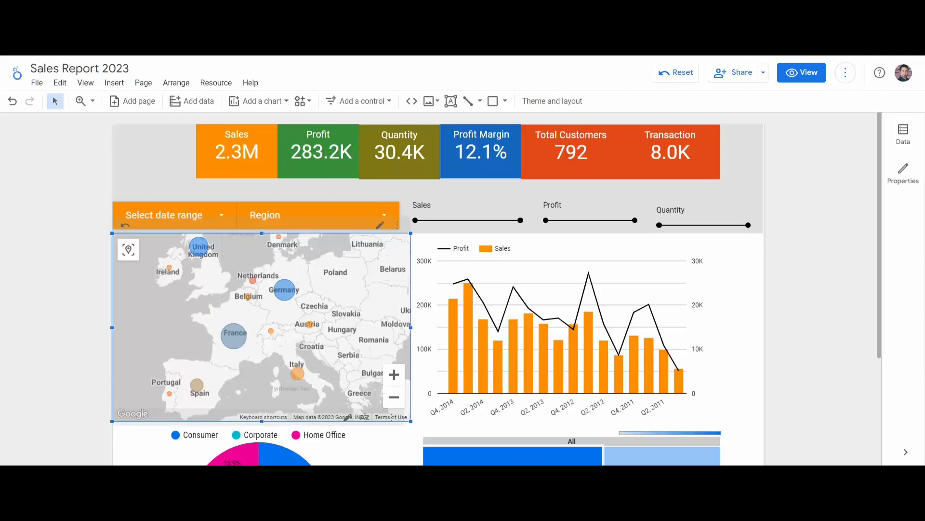
Step: Switch the report to view mode and look over its scorecards, map and charts
left_click(800, 82)
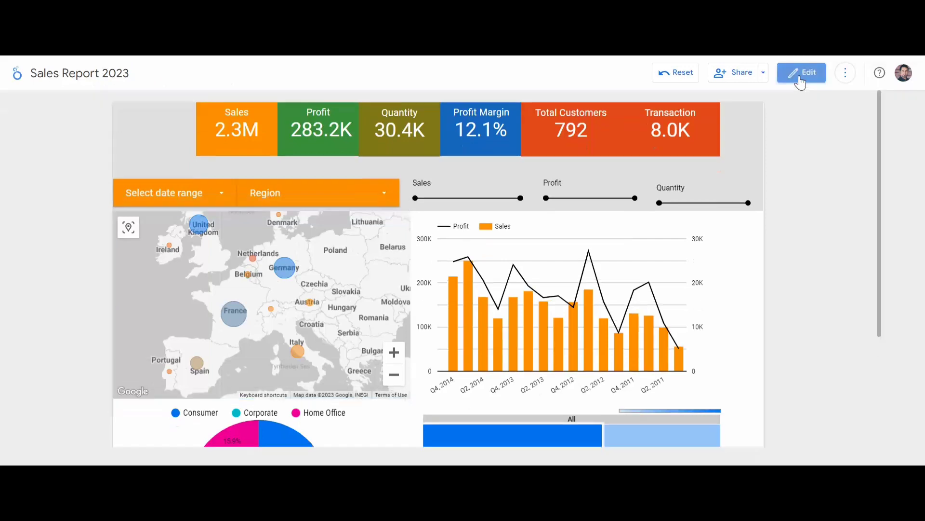
scroll(553, 283, "down", 3)
scroll(554, 286, "up", 3)
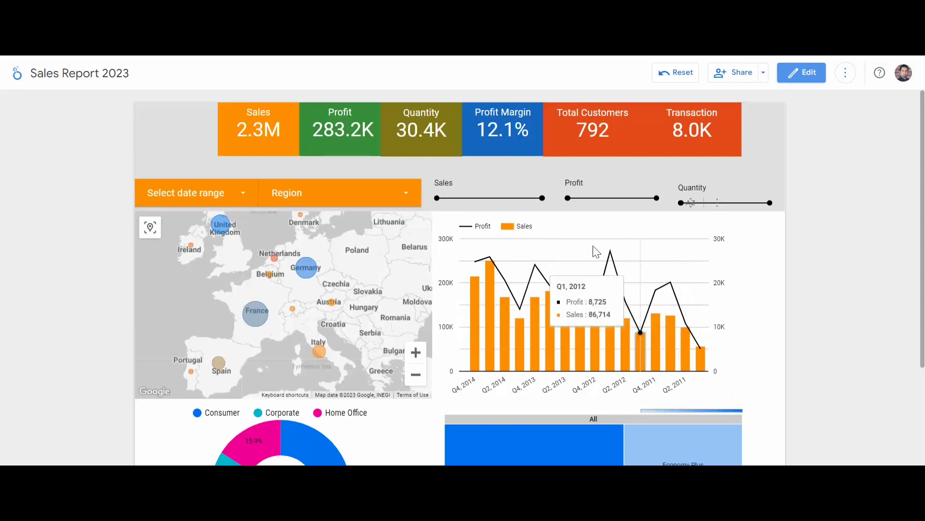
scroll(489, 299, "down", 3)
scroll(491, 316, "up", 3)
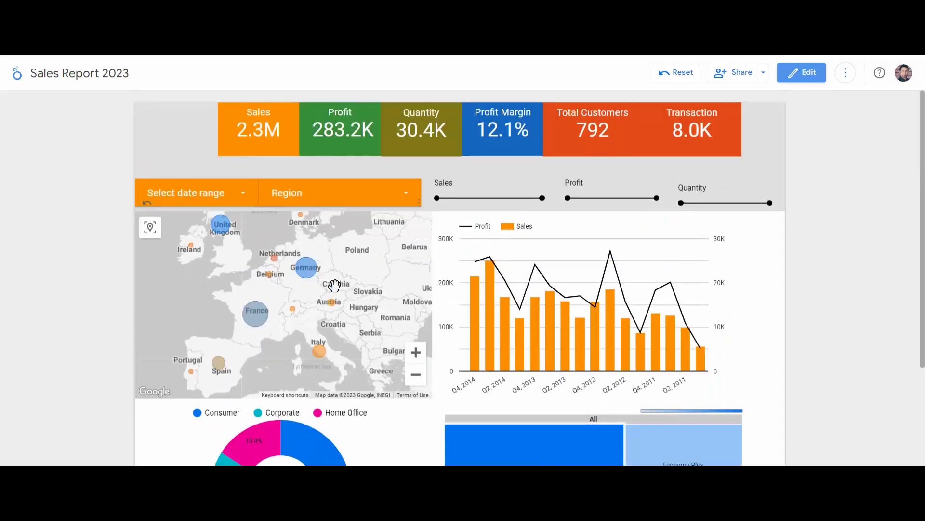
scroll(337, 337, "up", 3)
scroll(346, 307, "down", 3)
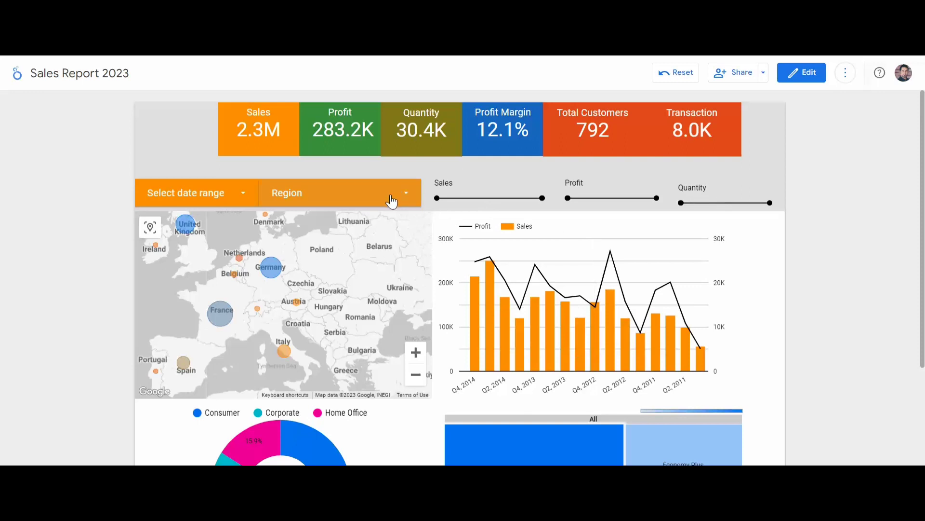
Step: Try a Sales filter with a minimum of 1,900 and restore the slider to its full range
left_click_drag(440, 197, 468, 196)
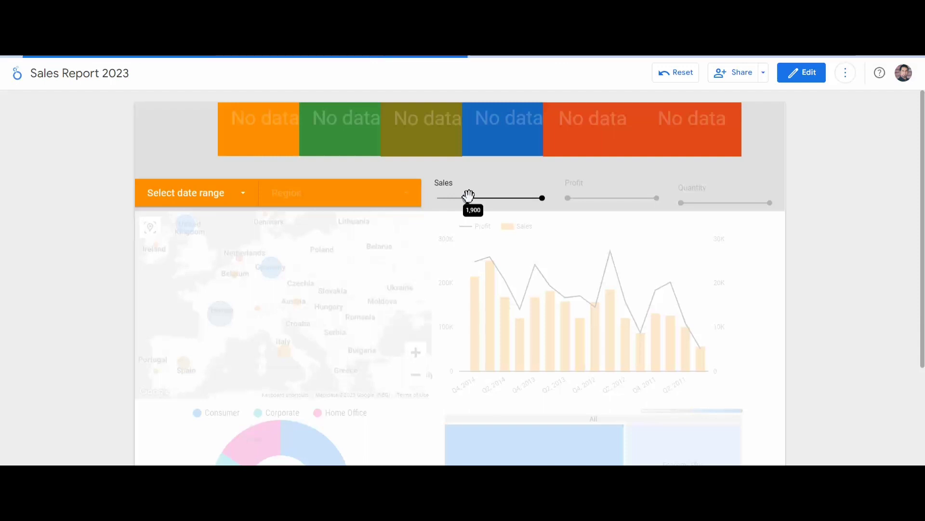
left_click_drag(468, 196, 436, 197)
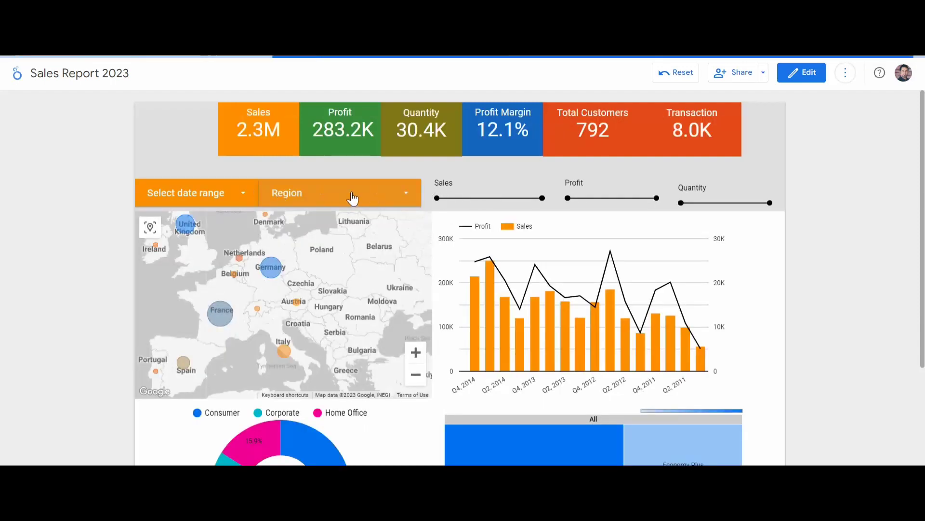
Step: Filter the dashboard to the Central region only and examine the scorecards, country map, combo chart, donut and treemap
left_click(351, 198)
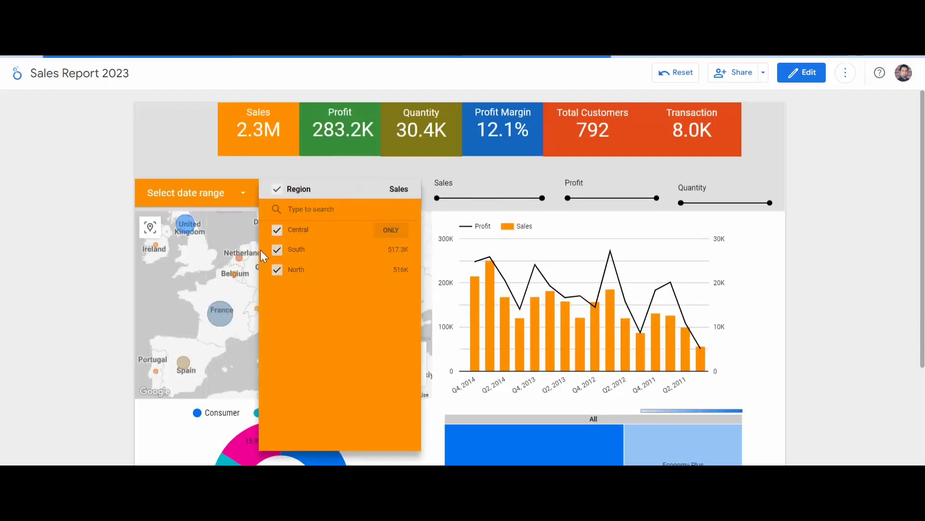
left_click(388, 234)
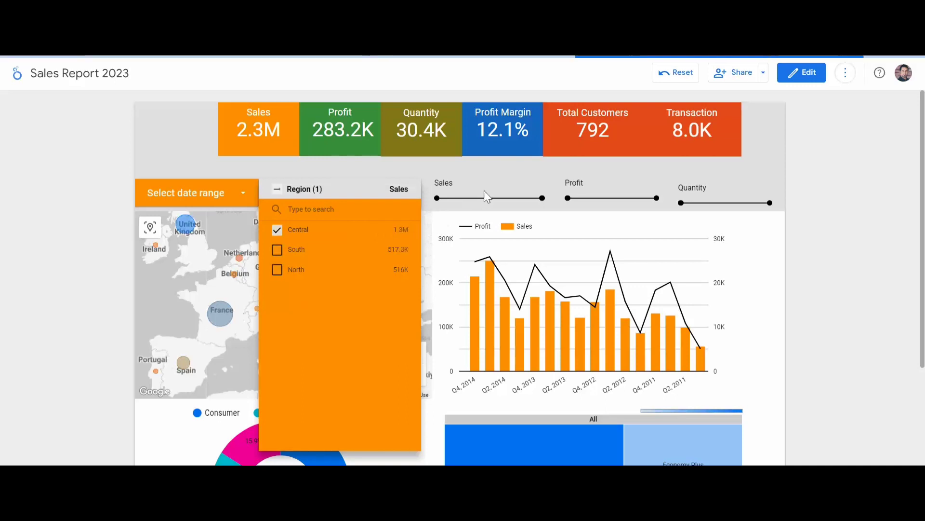
left_click(495, 175)
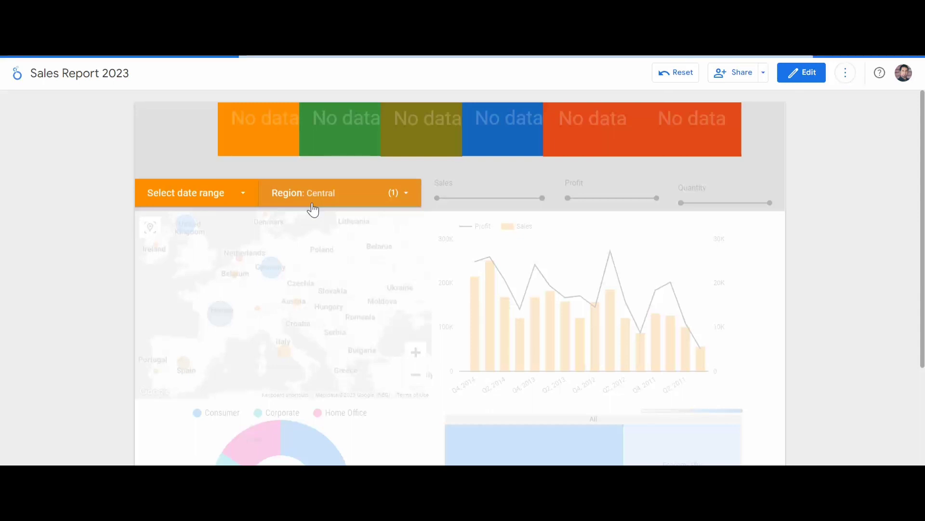
scroll(631, 196, "down", 2)
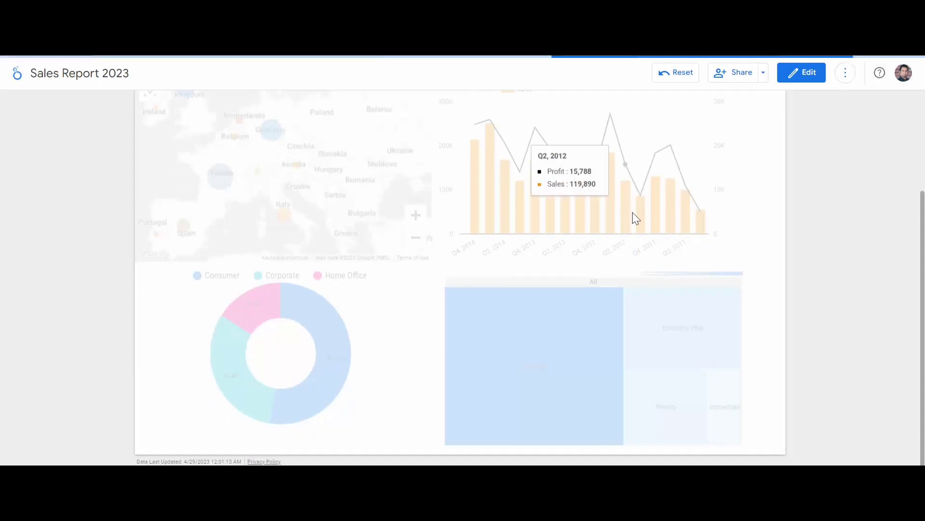
scroll(632, 212, "up", 3)
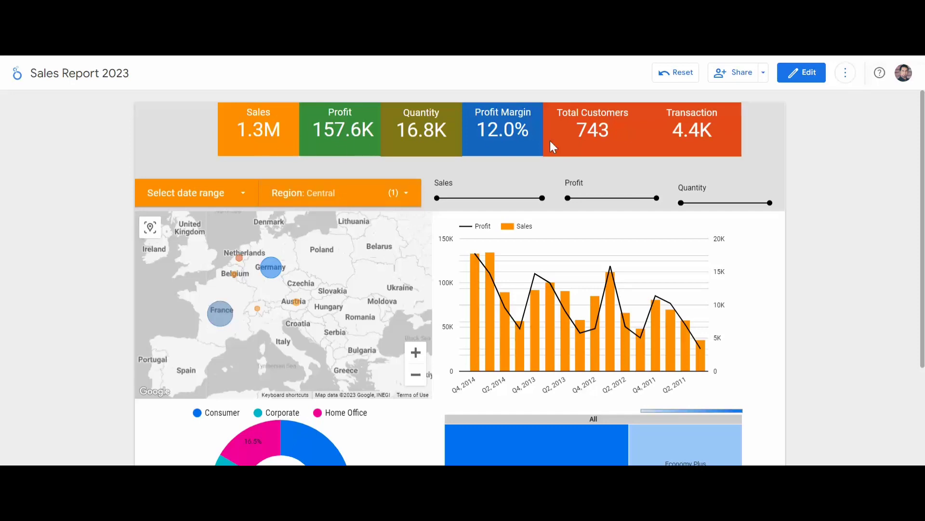
scroll(595, 215, "down", 3)
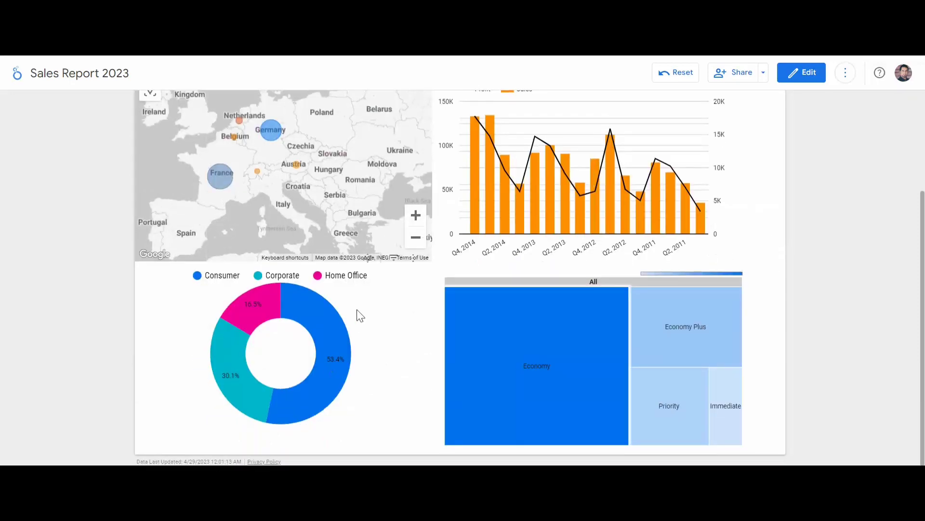
scroll(357, 313, "up", 3)
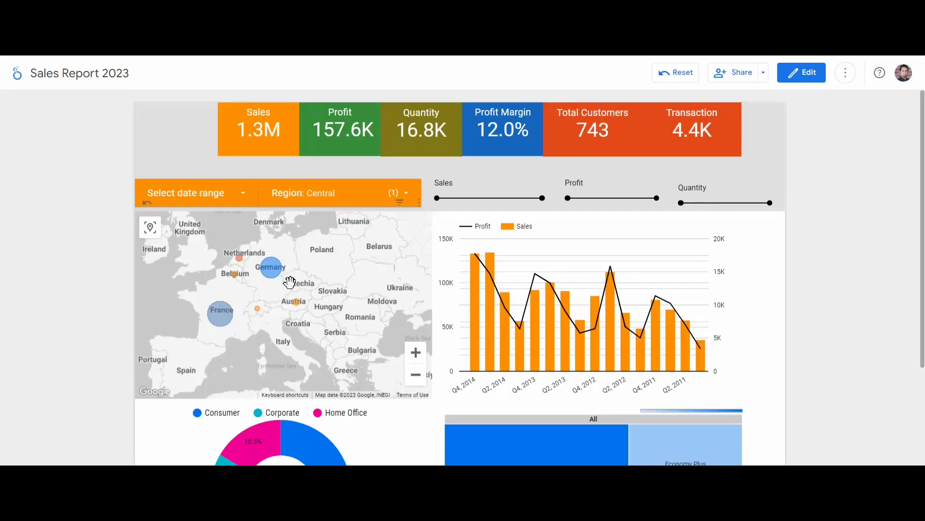
scroll(281, 291, "up", 1)
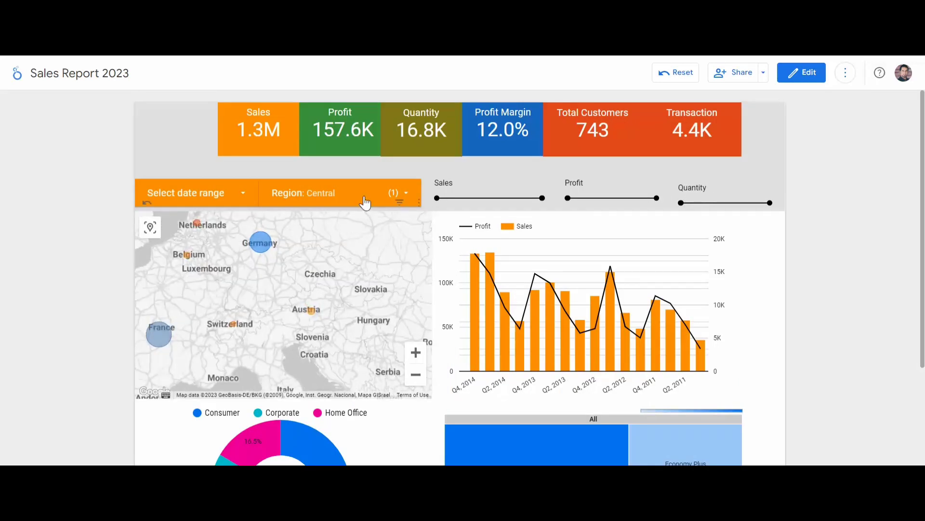
Step: Add South and North back to the Region filter and widen the country map's view to Western Europe again
left_click(363, 198)
left_click(278, 250)
left_click(277, 270)
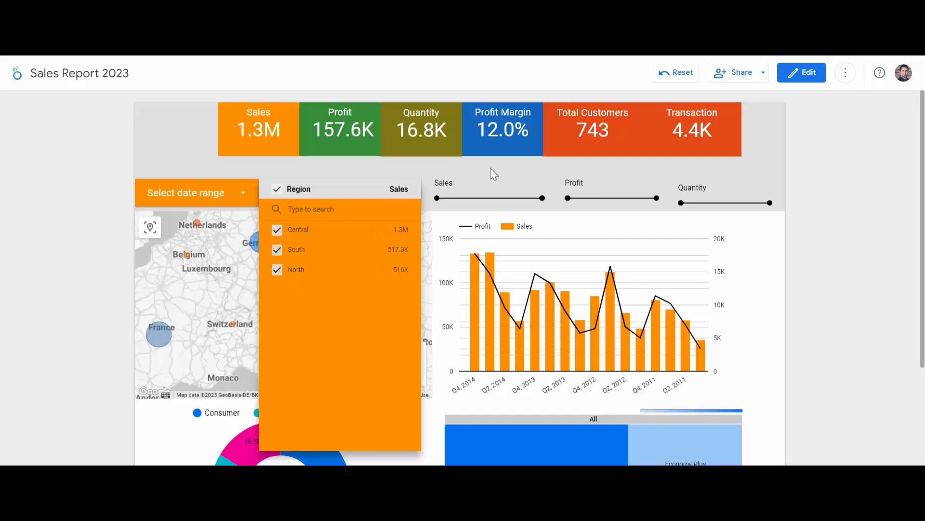
left_click(475, 175)
scroll(310, 278, "down", 2)
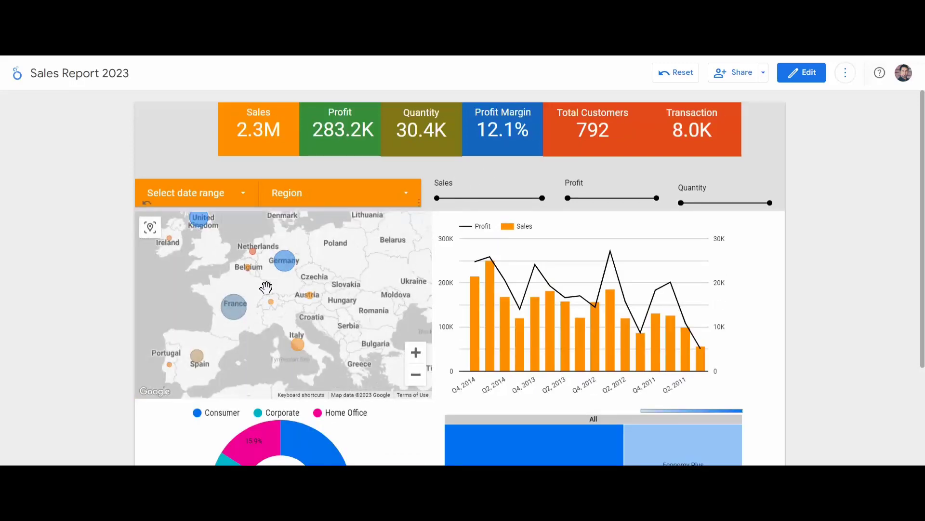
scroll(296, 276, "up", 2)
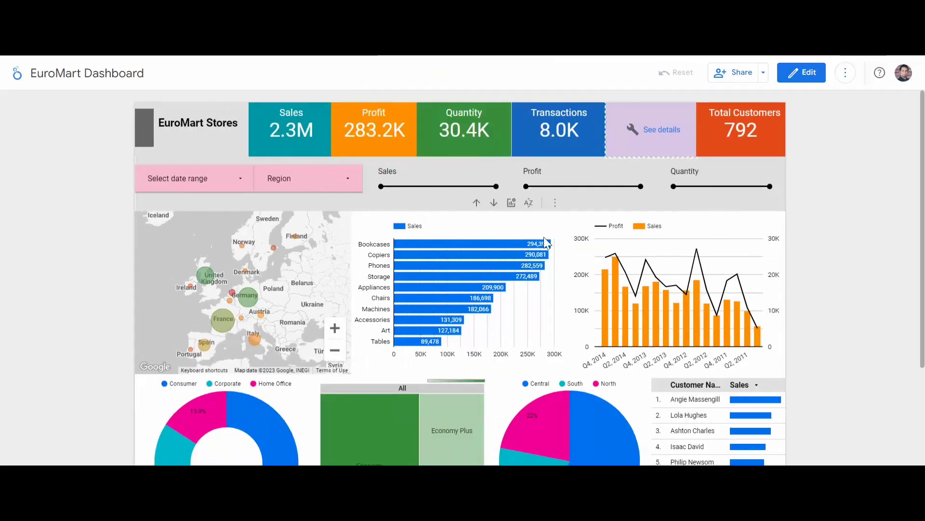
Step: Look over the EuroMart Dashboard and compare it with the Sales Report 2023 dashboard's layout
scroll(548, 251, "down", 3)
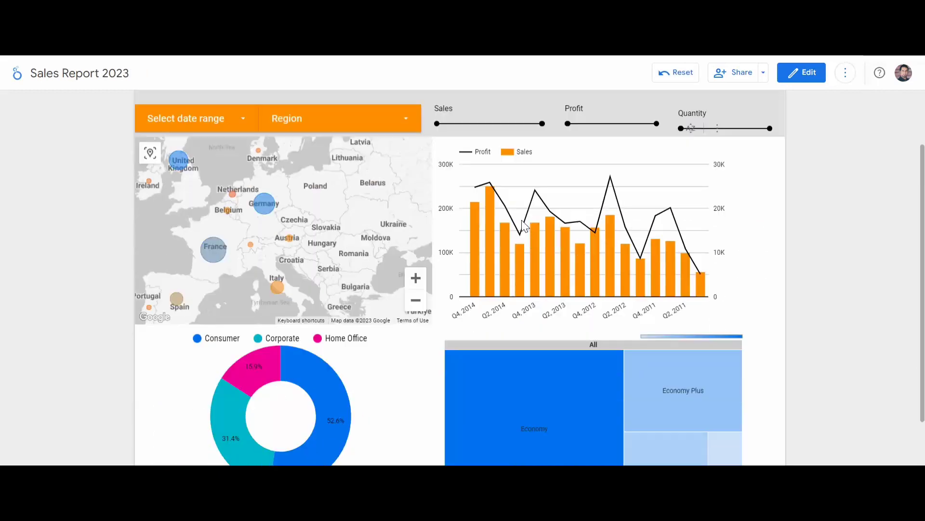
scroll(524, 226, "down", 1)
scroll(524, 226, "up", 3)
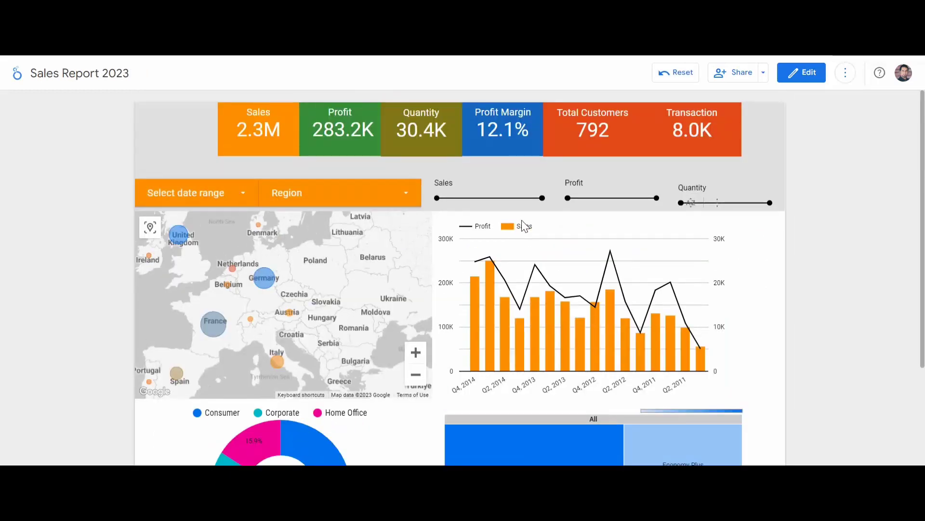